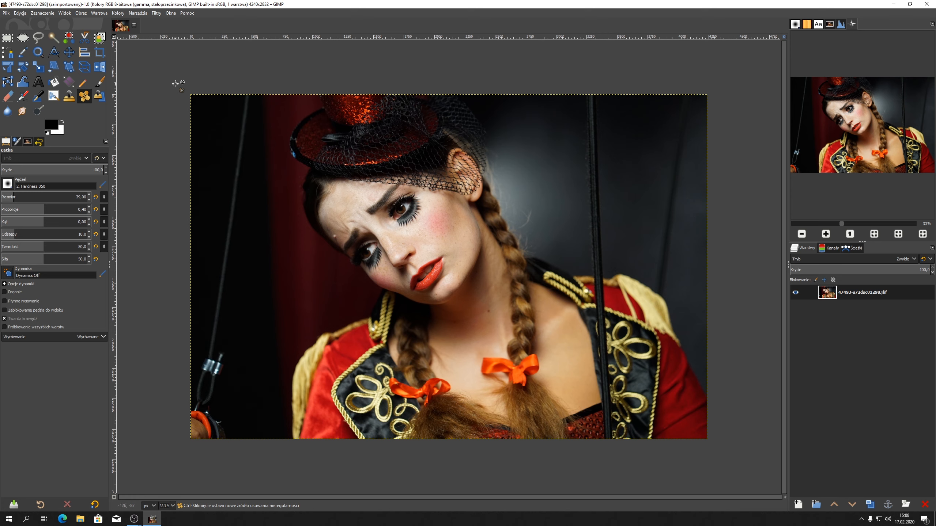
# Duplicate the image and convert the copy to 16-bit floating-point precision with perceptual gamma (sRGB)
pyautogui.click(82, 14)
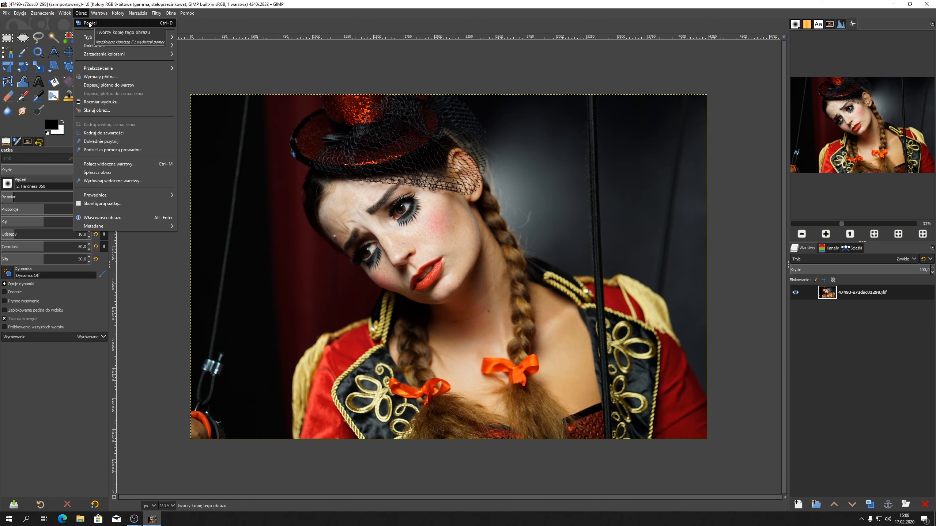
pyautogui.click(89, 24)
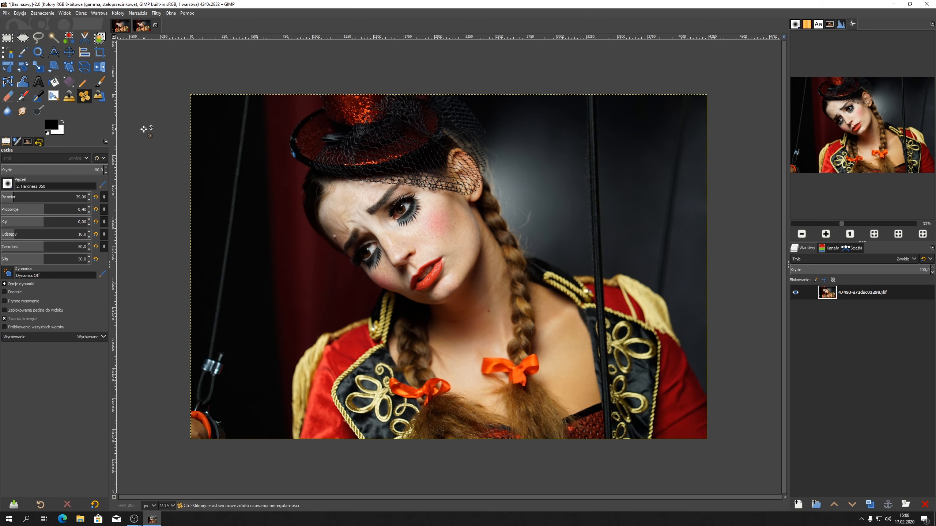
pyautogui.click(84, 14)
pyautogui.moveTo(92, 46)
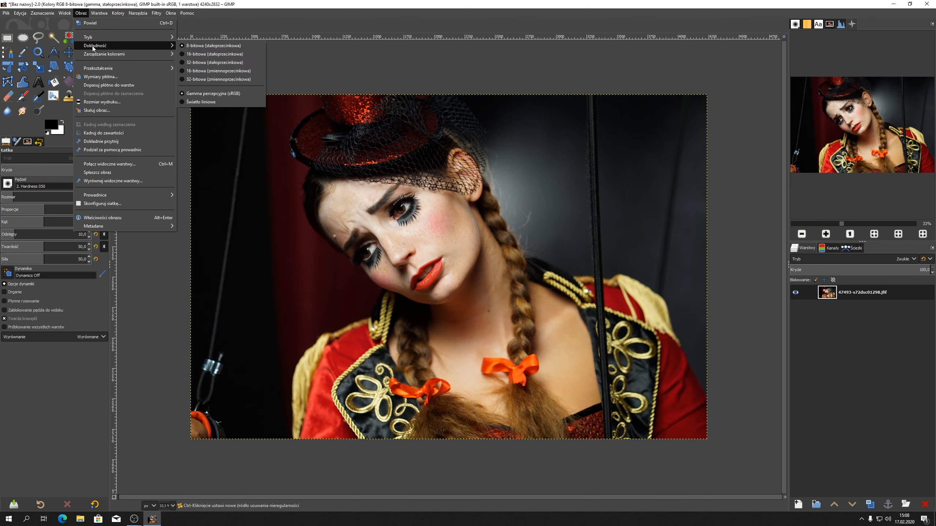
pyautogui.click(197, 70)
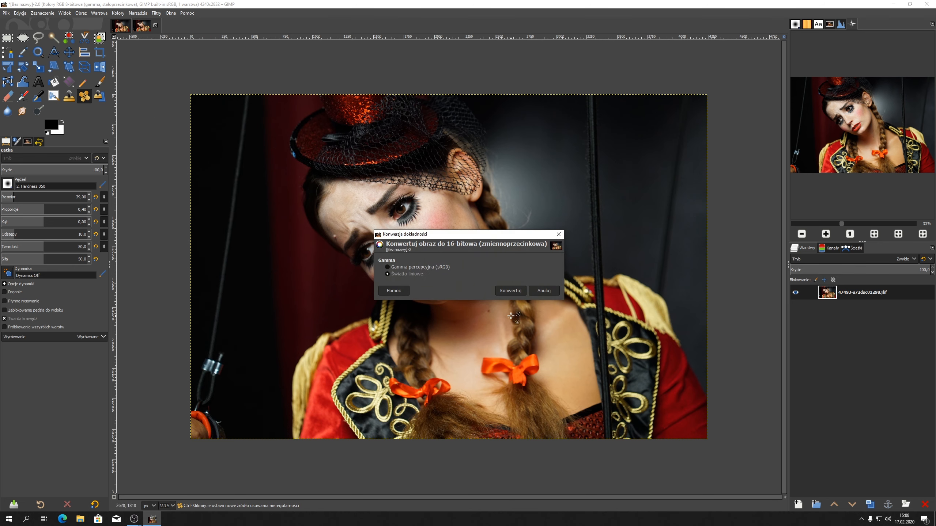
pyautogui.click(390, 268)
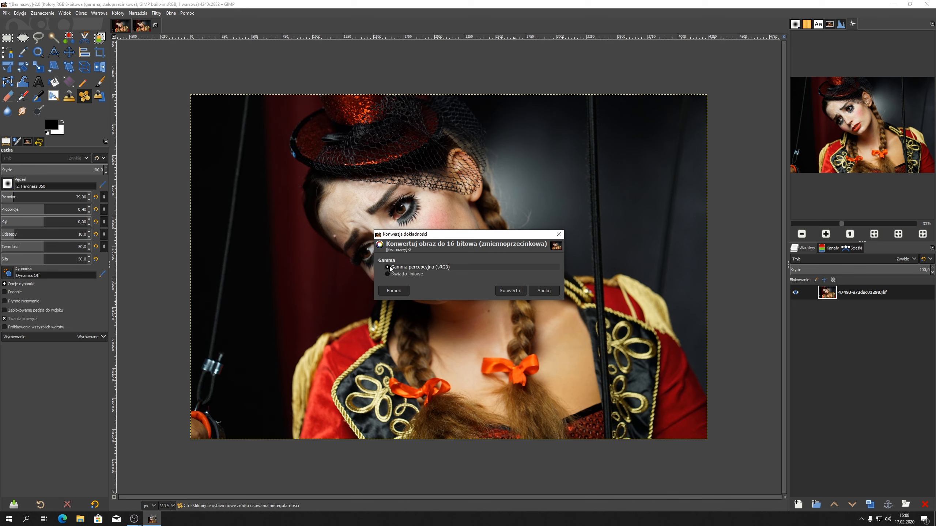
pyautogui.click(518, 291)
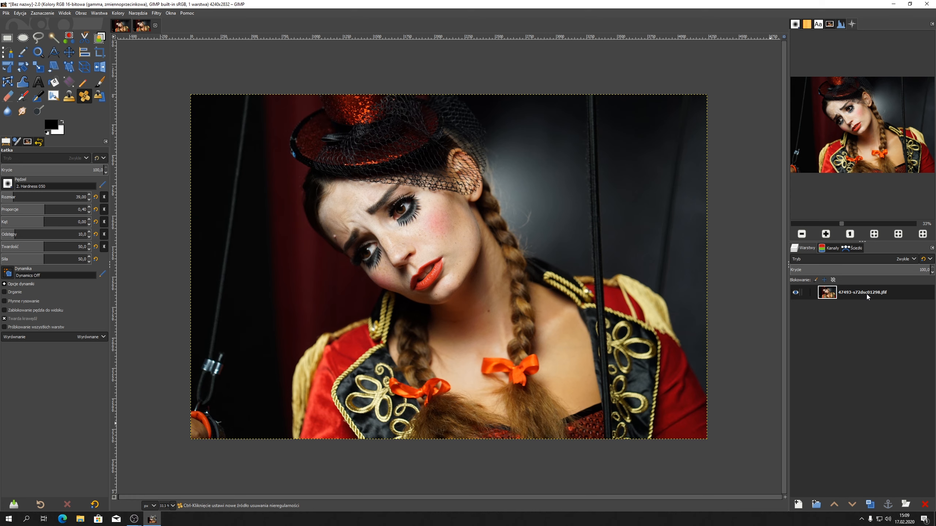
# Hide the photo layer and show it again
pyautogui.click(829, 291)
pyautogui.click(795, 293)
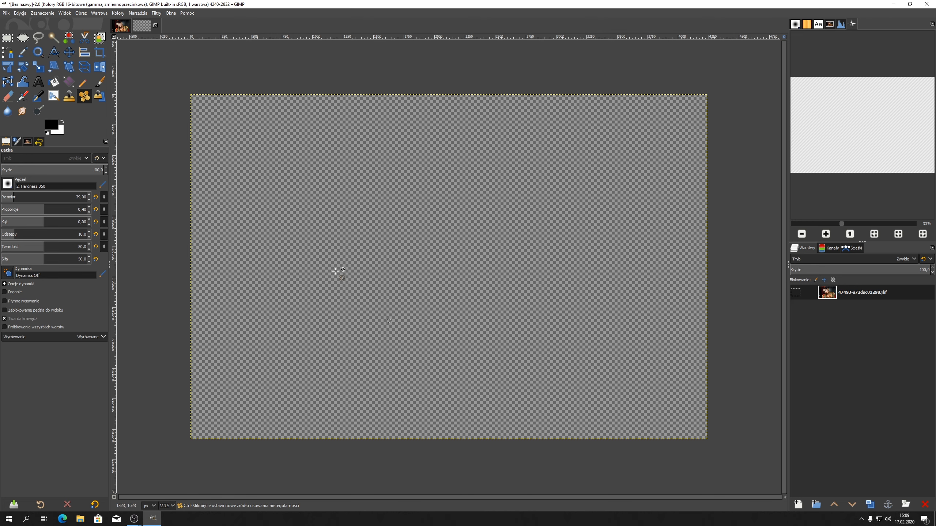
pyautogui.click(795, 293)
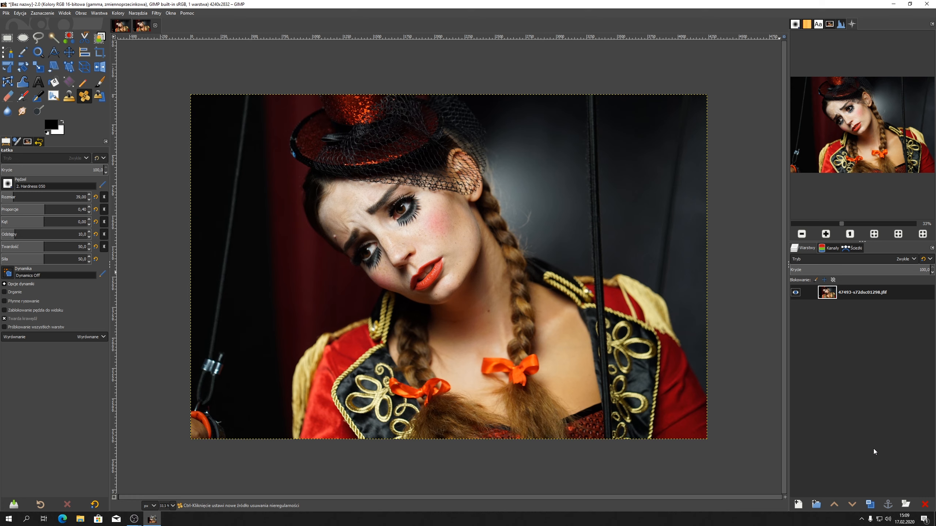
# Look through the blend modes available for the photo layer and leave the mode as it is
pyautogui.click(915, 259)
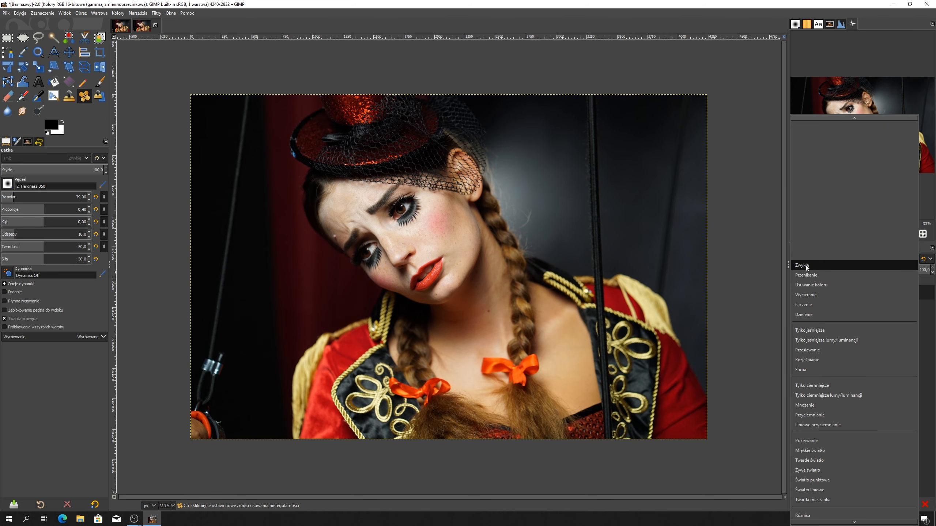
pyautogui.scroll(-4, 814, 295)
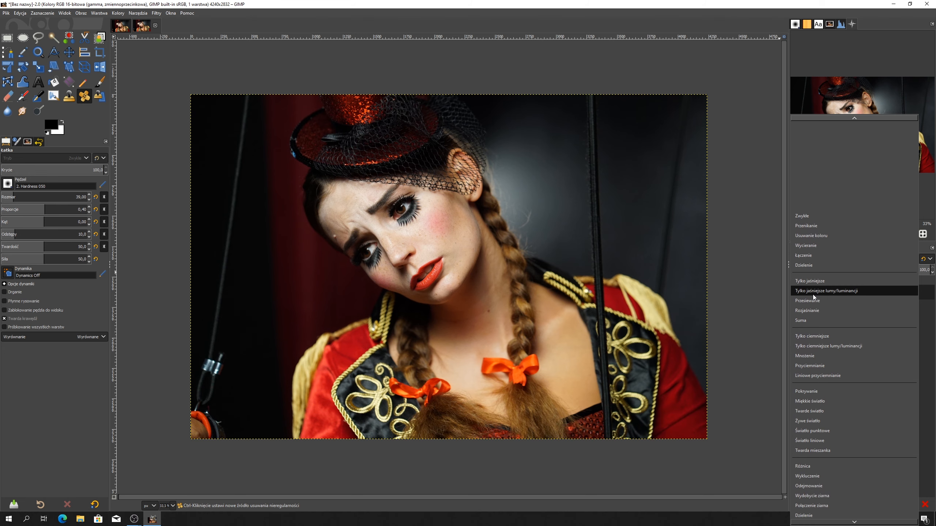
pyautogui.scroll(-3, 814, 296)
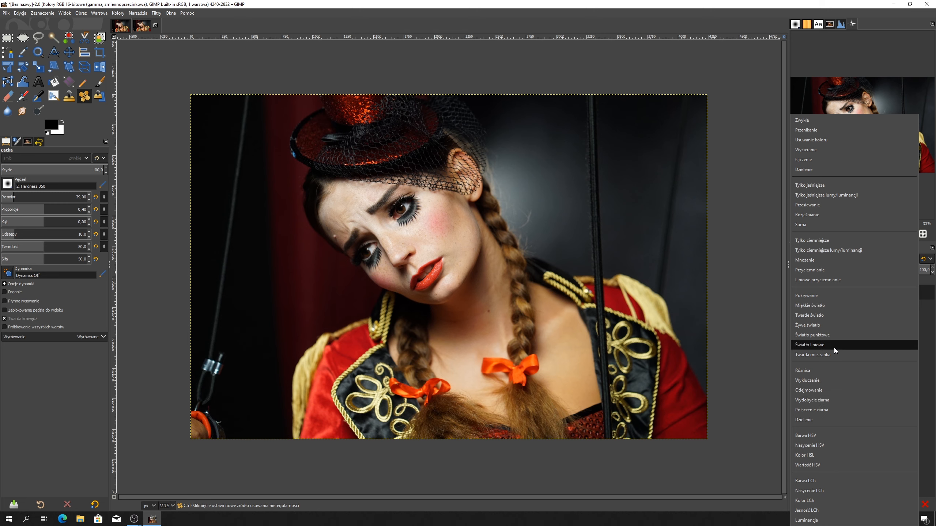
pyautogui.click(755, 170)
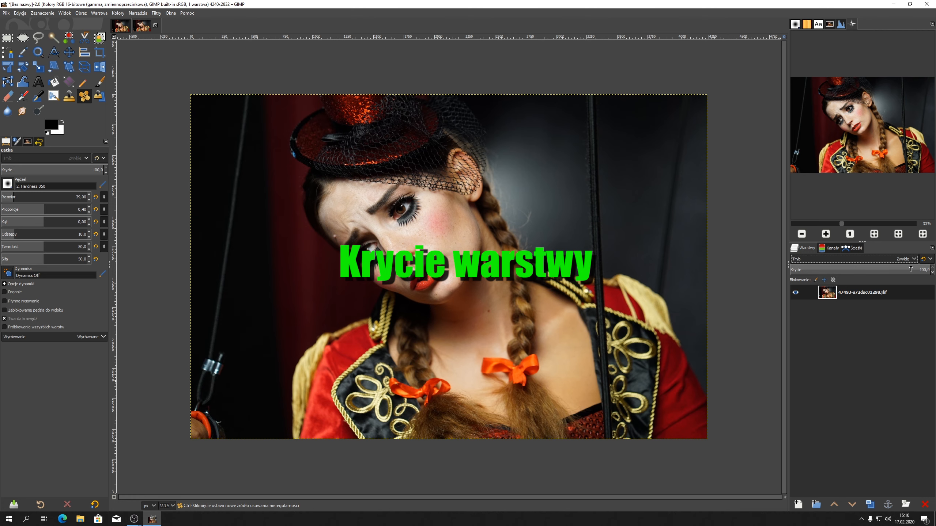
# Try lowering the photo layer's opacity to about 37 and restore it to 100
pyautogui.click(843, 271)
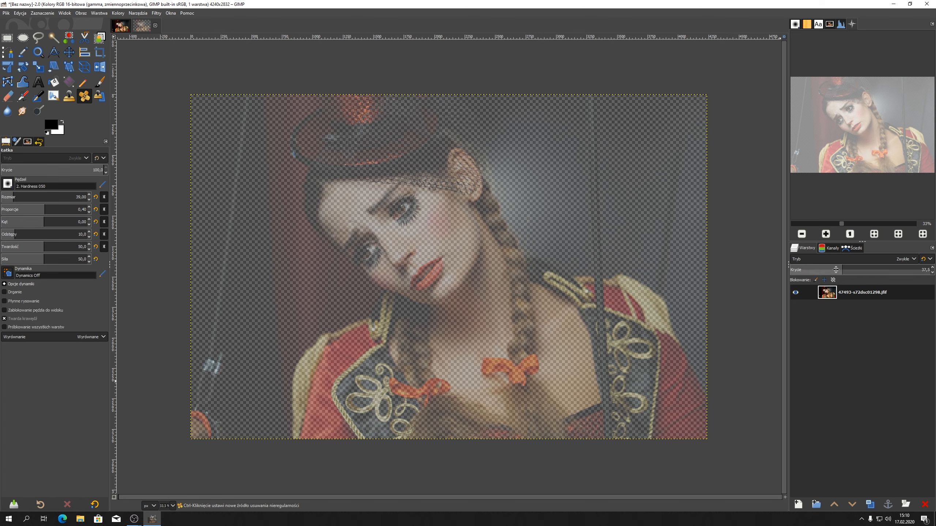
pyautogui.moveTo(844, 269); pyautogui.dragTo(934, 272)
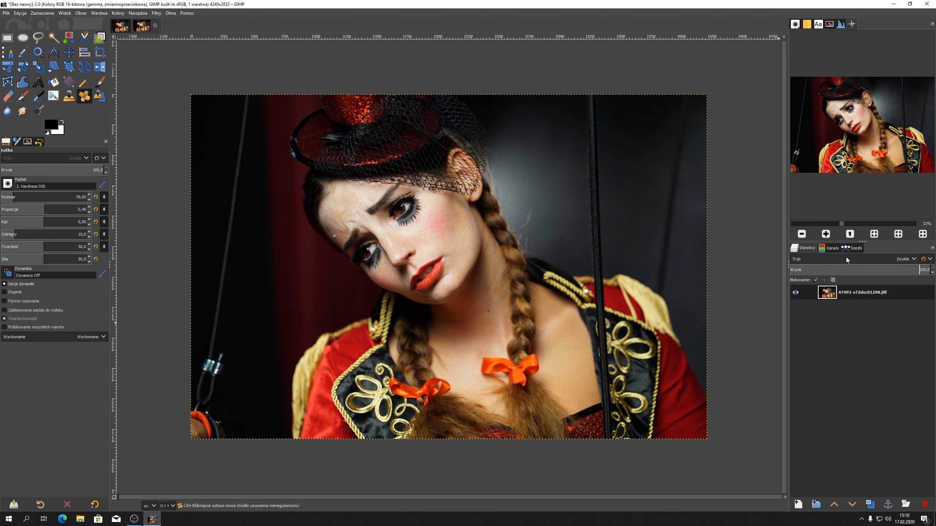
# Hide the green and blue colour channels, show them again one by one, and return to the layer list
pyautogui.click(834, 250)
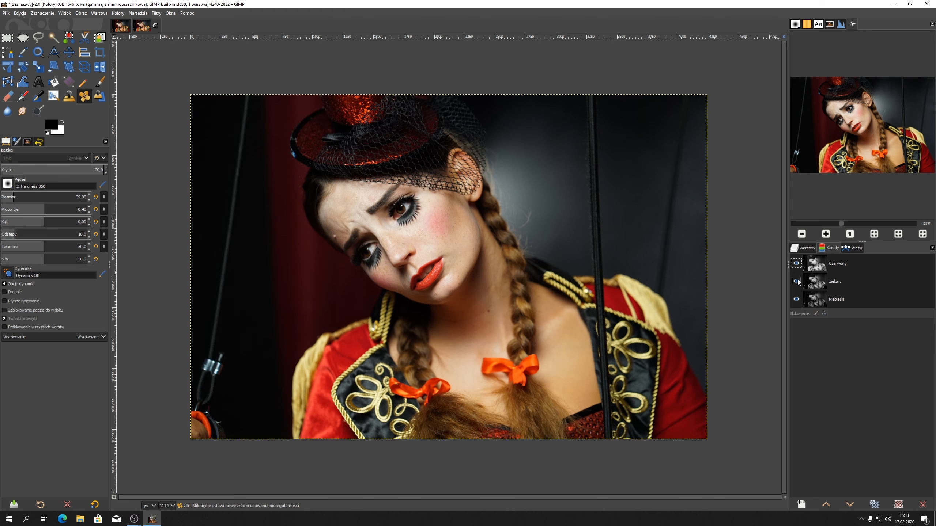
pyautogui.click(795, 300)
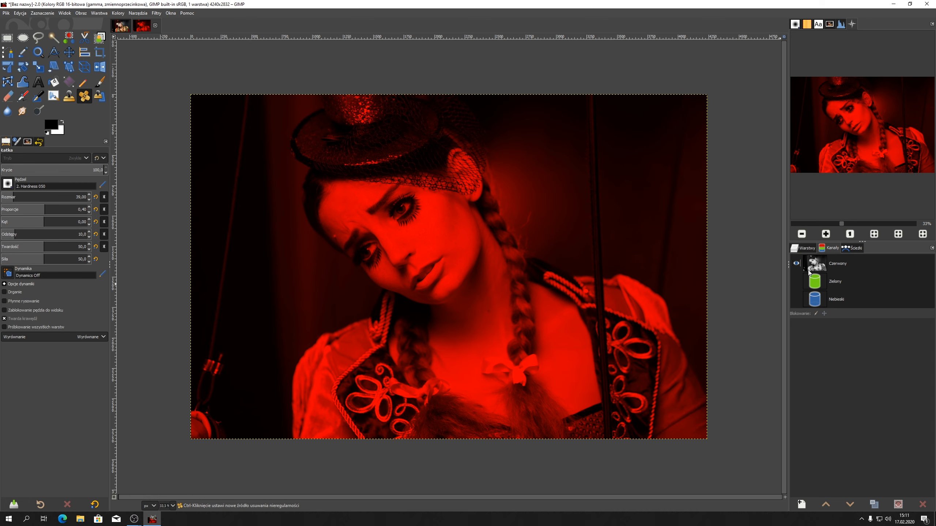
pyautogui.click(797, 282)
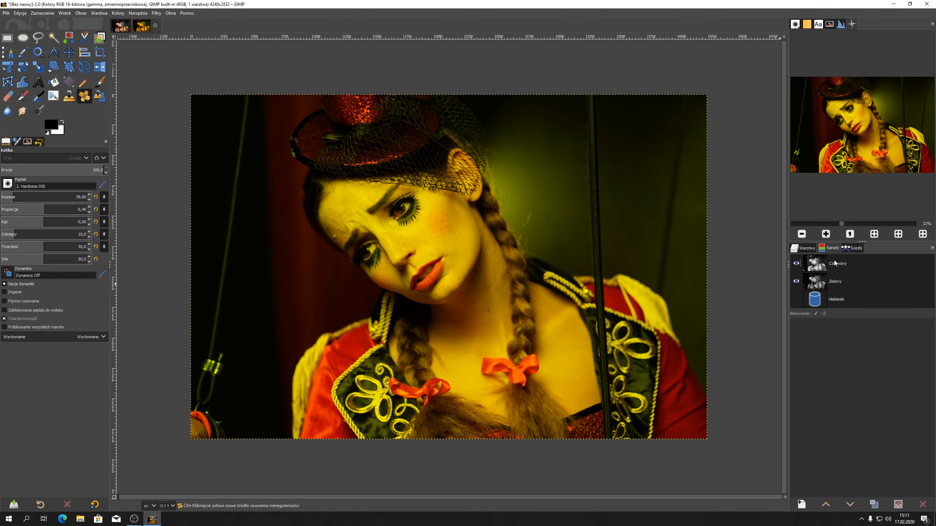
pyautogui.click(795, 300)
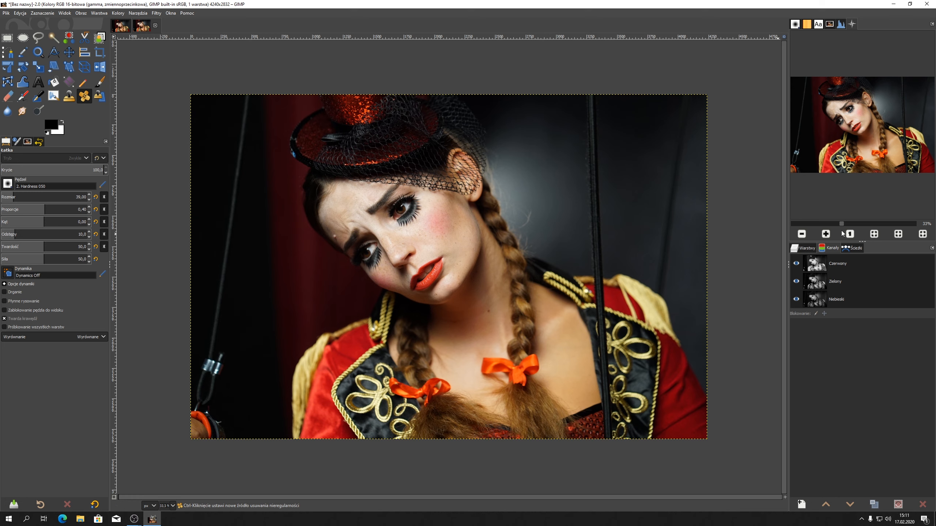
pyautogui.click(806, 250)
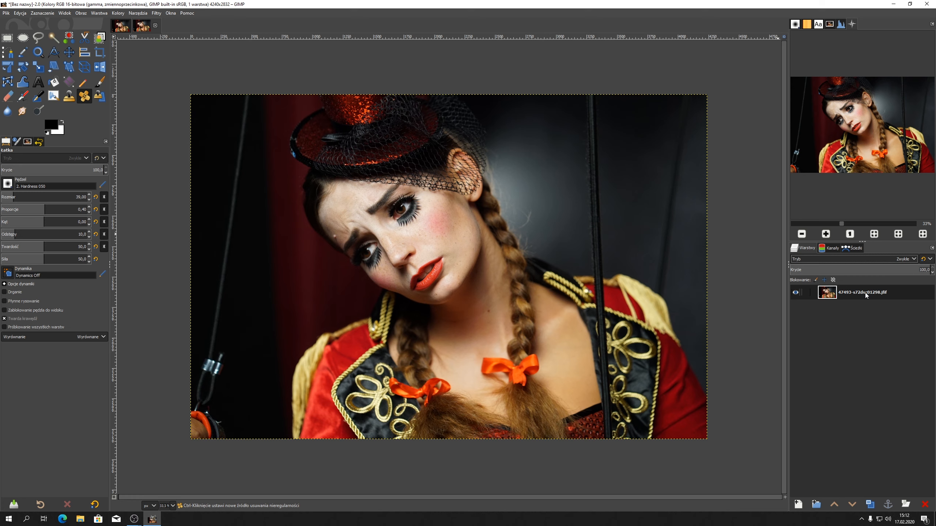
# Swap the foreground and background colours and set up the Eraser with size 278 and aspect ratio 0
pyautogui.click(62, 124)
pyautogui.click(5, 98)
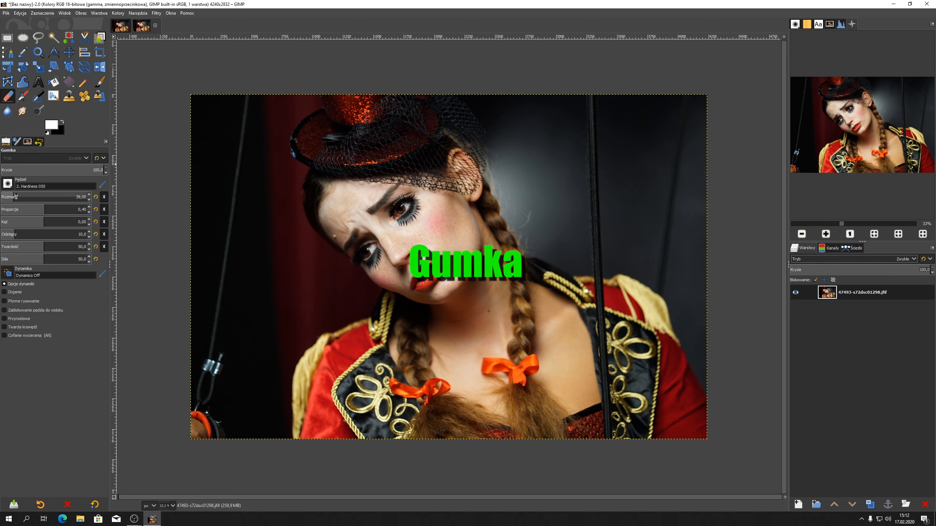
pyautogui.moveTo(15, 197)
pyautogui.mouseDown()
pyautogui.moveTo(85, 197)
pyautogui.moveTo(37, 197)
pyautogui.mouseUp()
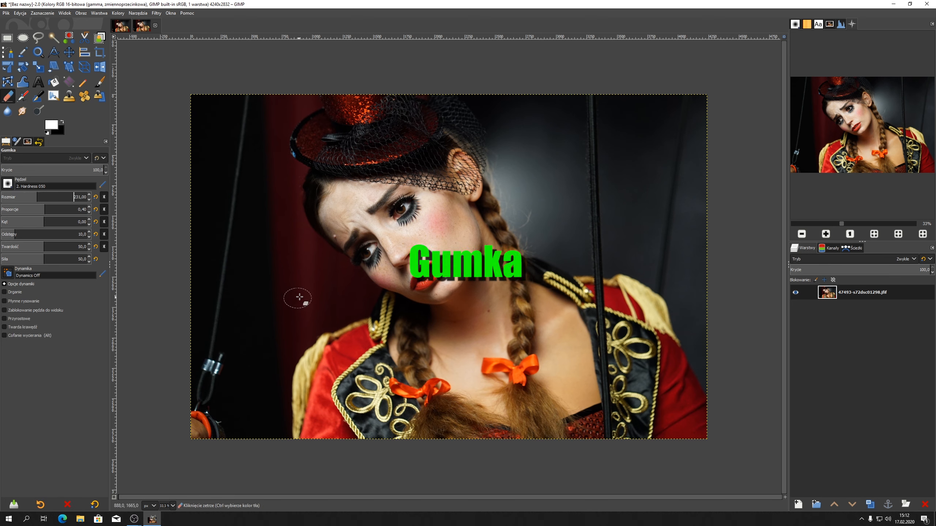
pyautogui.click(95, 210)
pyautogui.moveTo(38, 197); pyautogui.dragTo(75, 199)
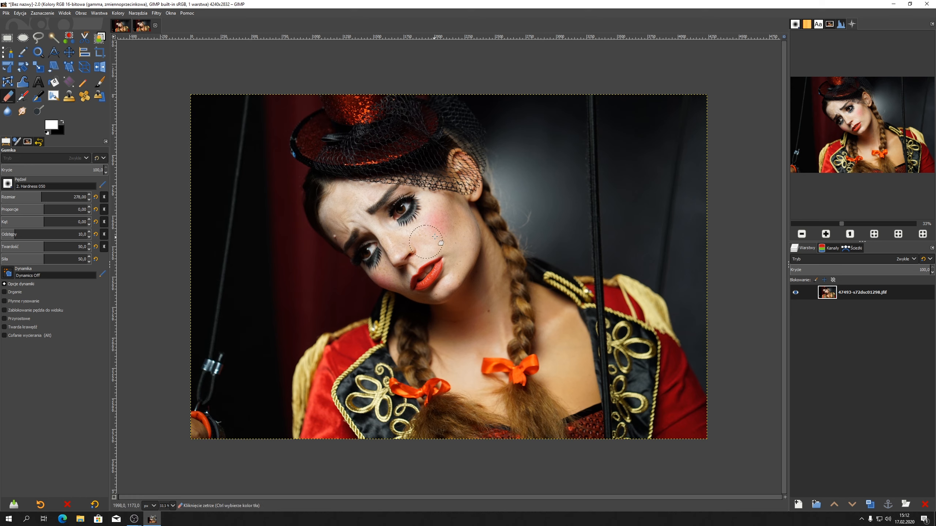
# Erase a stroke across the woman's eyes and nose on the layer without alpha, and undo it
pyautogui.moveTo(431, 251)
pyautogui.mouseDown()
pyautogui.moveTo(402, 240)
pyautogui.moveTo(413, 244)
pyautogui.moveTo(360, 272)
pyautogui.moveTo(378, 225)
pyautogui.moveTo(390, 247)
pyautogui.mouseUp()
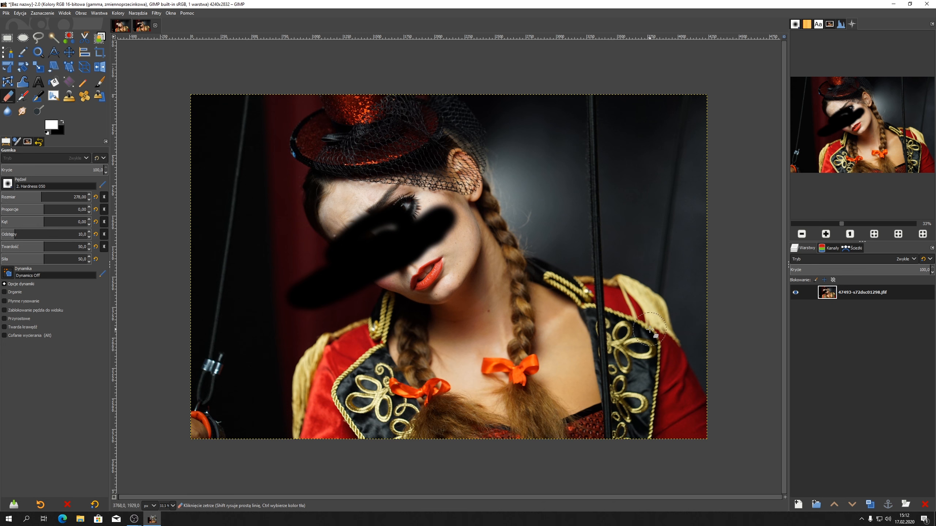
pyautogui.press('ctrl')
pyautogui.hotkey('ctrl', 'z')
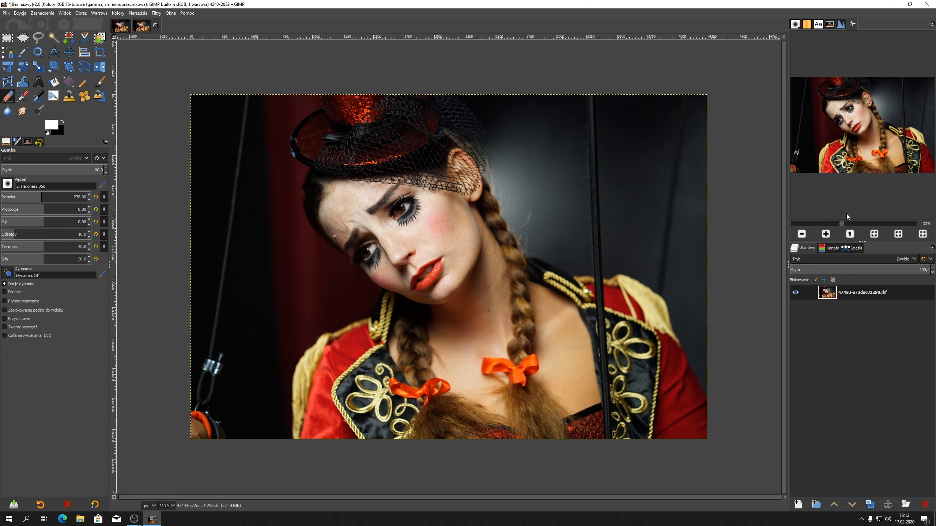
# Add an alpha channel to the photo layer
pyautogui.rightClick(854, 292)
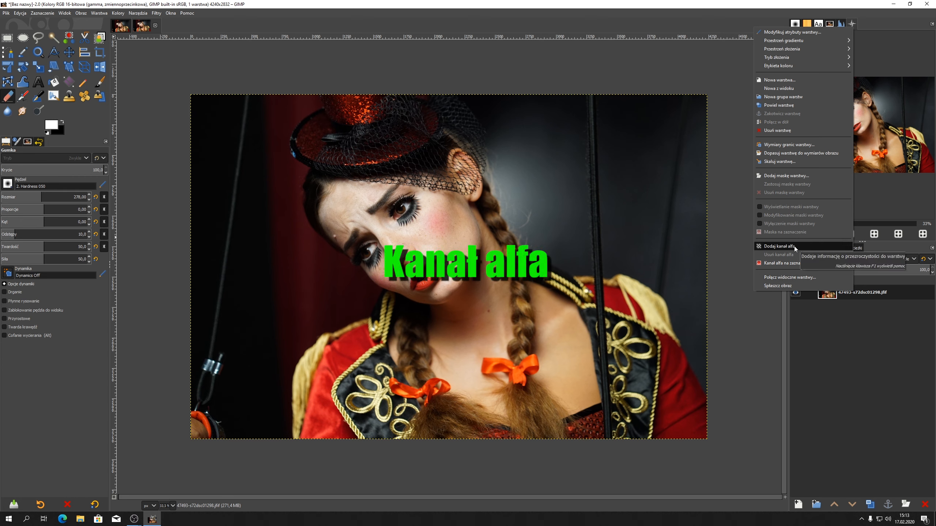
pyautogui.click(775, 247)
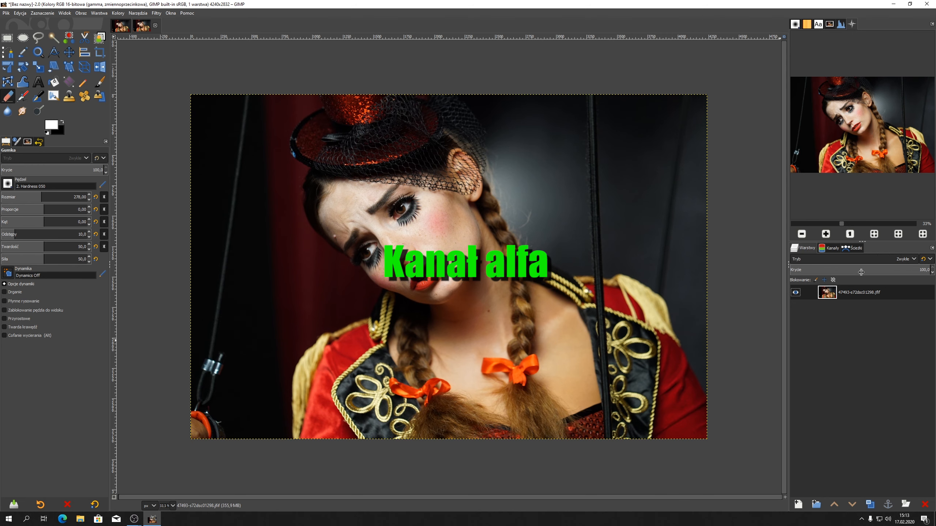
# Display the image's channels and erase the face around the lower eye, cheek and nose to transparency
pyautogui.click(833, 249)
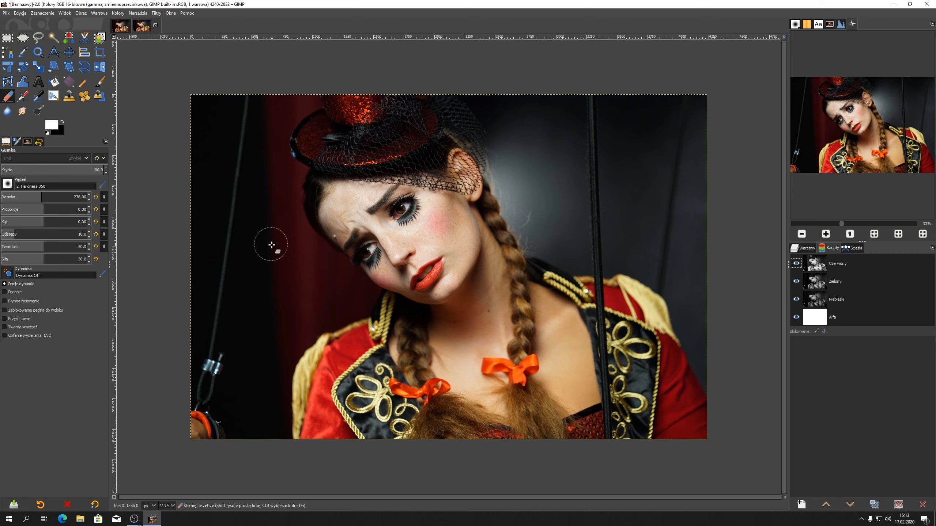
pyautogui.moveTo(341, 260); pyautogui.dragTo(422, 225)
pyautogui.moveTo(362, 249)
pyautogui.mouseDown()
pyautogui.moveTo(333, 276)
pyautogui.moveTo(407, 288)
pyautogui.mouseUp()
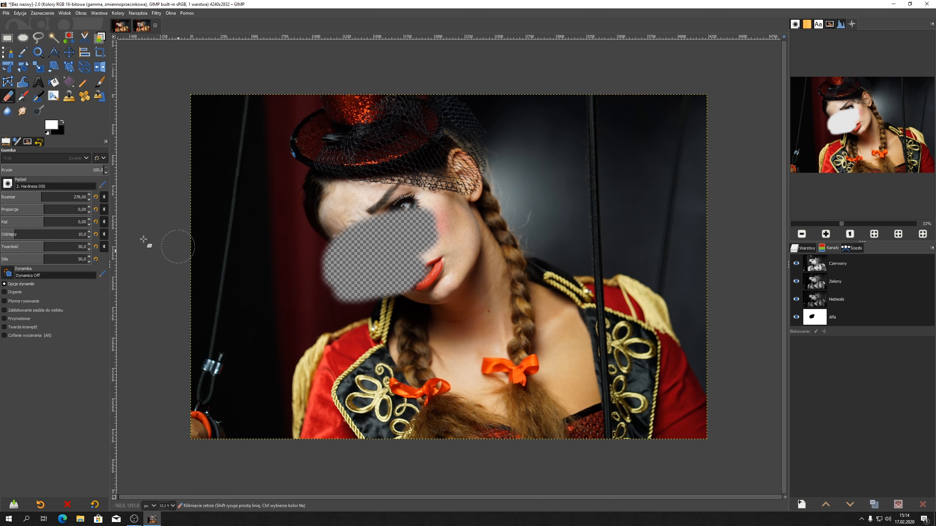
# Pick dark grey 565656 as a trial foreground colour, erase the other cheek and jaw area to transparency, and discard the colour change
pyautogui.click(53, 124)
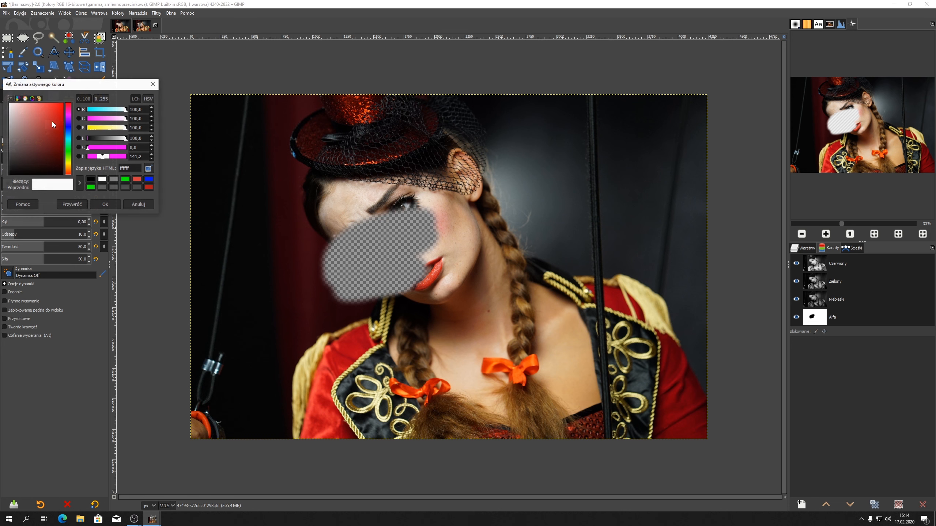
pyautogui.click(111, 187)
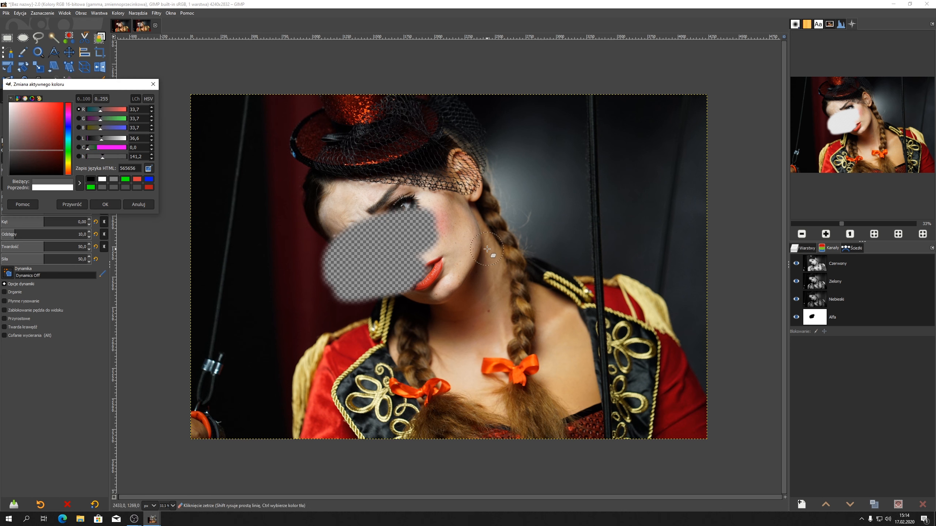
pyautogui.moveTo(494, 244)
pyautogui.mouseDown()
pyautogui.moveTo(517, 256)
pyautogui.moveTo(463, 282)
pyautogui.moveTo(445, 258)
pyautogui.moveTo(476, 220)
pyautogui.moveTo(465, 215)
pyautogui.moveTo(446, 262)
pyautogui.mouseUp()
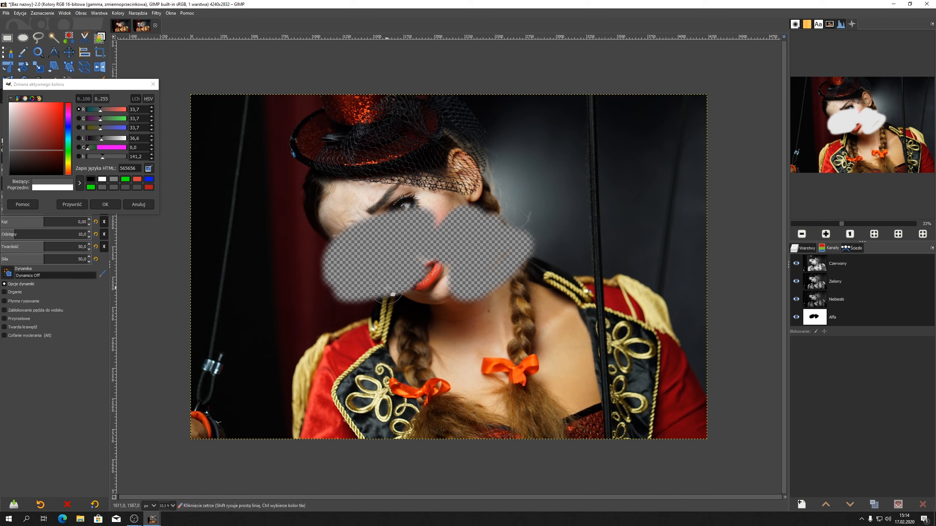
pyautogui.click(139, 204)
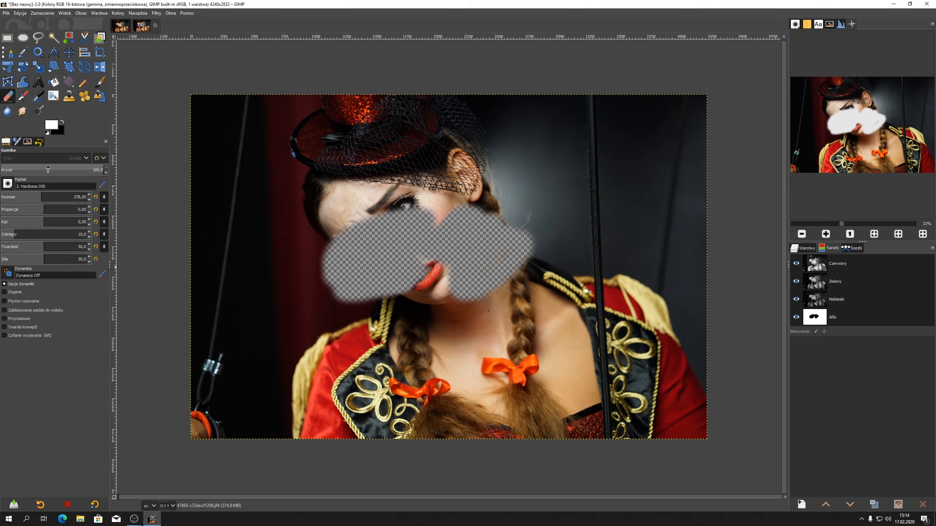
# Partially erase the backdrop beside the woman's head with eraser opacity 32, and reset the eraser's opacity to 100
pyautogui.moveTo(52, 169); pyautogui.dragTo(34, 169)
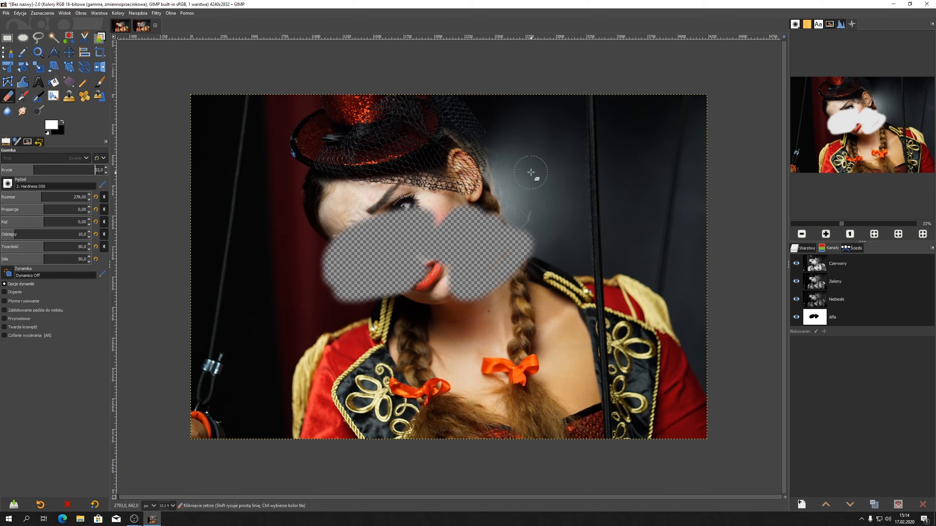
pyautogui.moveTo(532, 151)
pyautogui.mouseDown()
pyautogui.moveTo(498, 168)
pyautogui.moveTo(487, 166)
pyautogui.moveTo(483, 147)
pyautogui.moveTo(475, 185)
pyautogui.moveTo(533, 181)
pyautogui.moveTo(535, 207)
pyautogui.moveTo(582, 247)
pyautogui.moveTo(563, 205)
pyautogui.mouseUp()
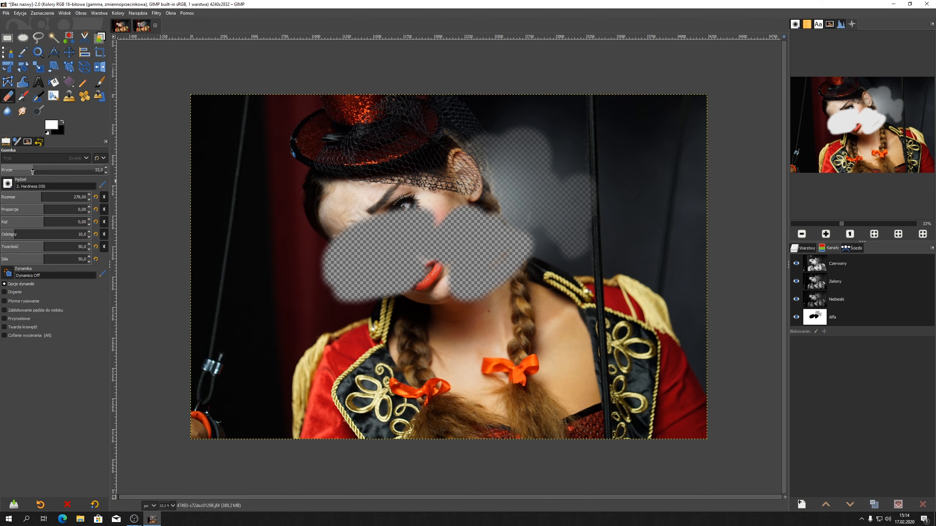
pyautogui.moveTo(33, 170); pyautogui.dragTo(105, 170)
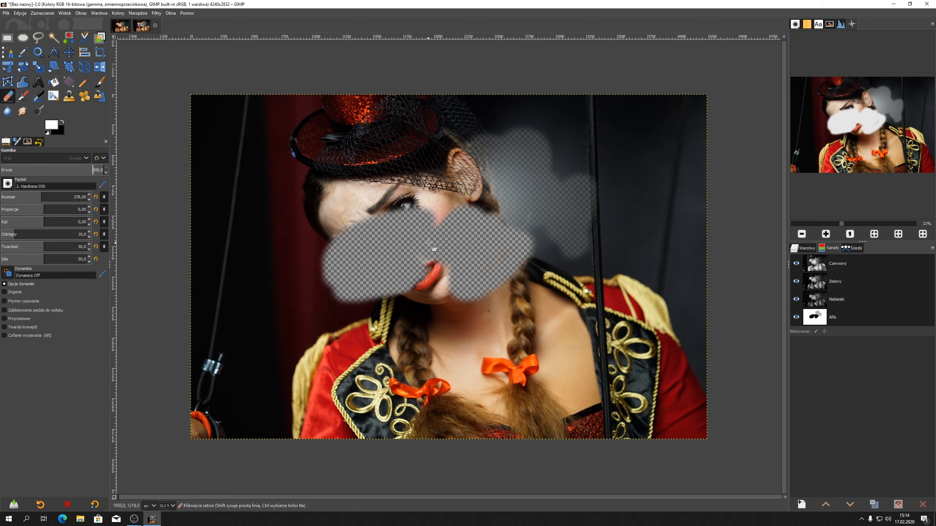
# Undo the eraser strokes on the face and backdrop to restore the full photo
pyautogui.hotkey('ctrl', 'z')
pyautogui.hotkey('ctrl', 'z')
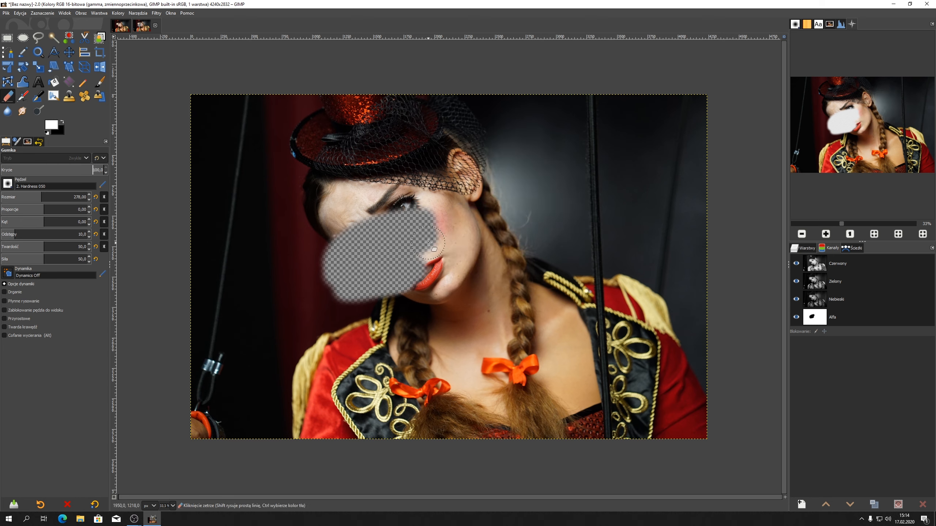
pyautogui.hotkey('ctrl', 'z')
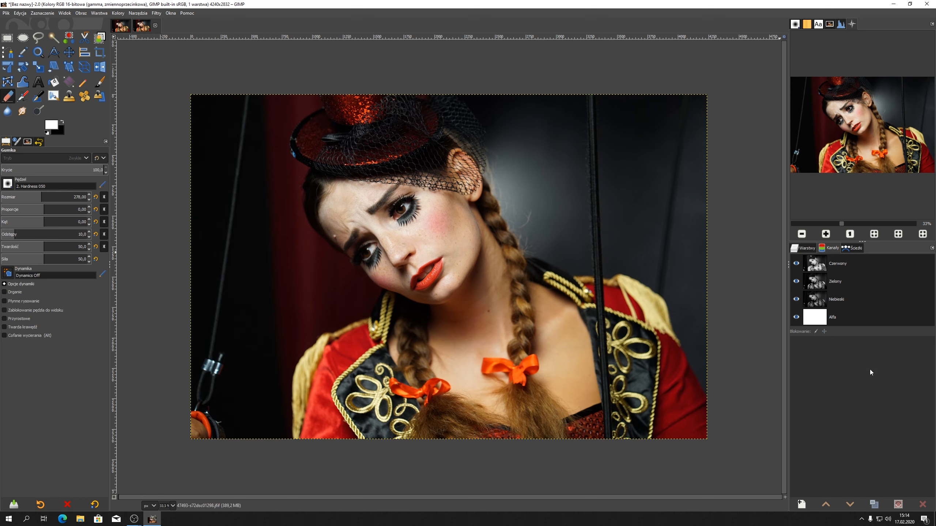
# Add a full-size transparent layer above the photo and fill it with white
pyautogui.click(807, 251)
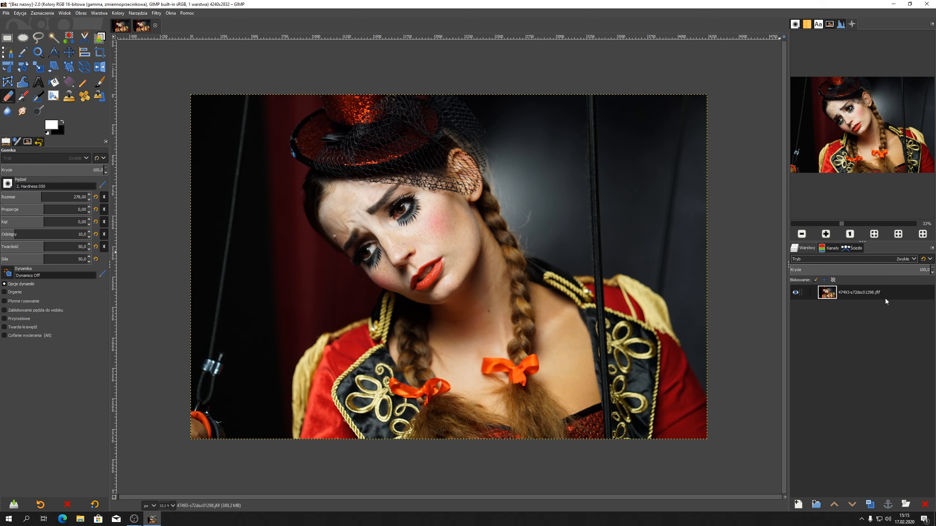
pyautogui.click(799, 505)
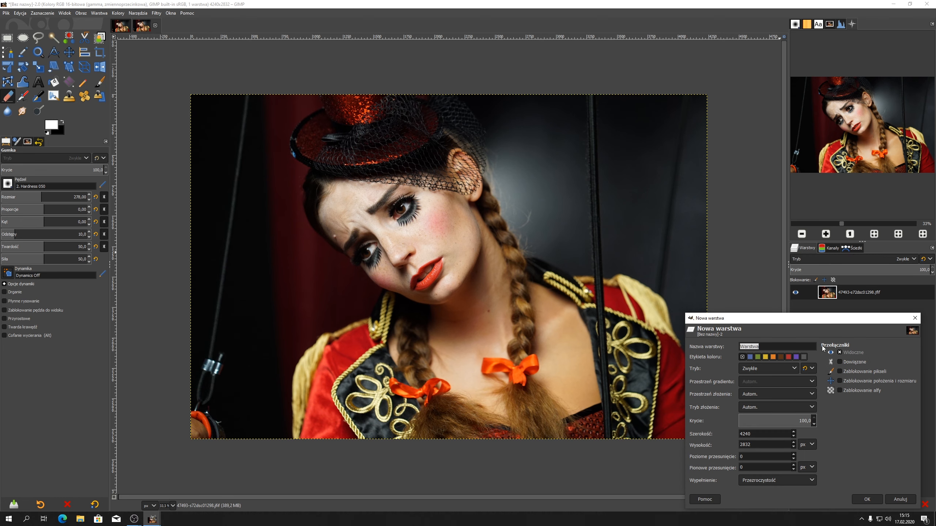
pyautogui.click(876, 502)
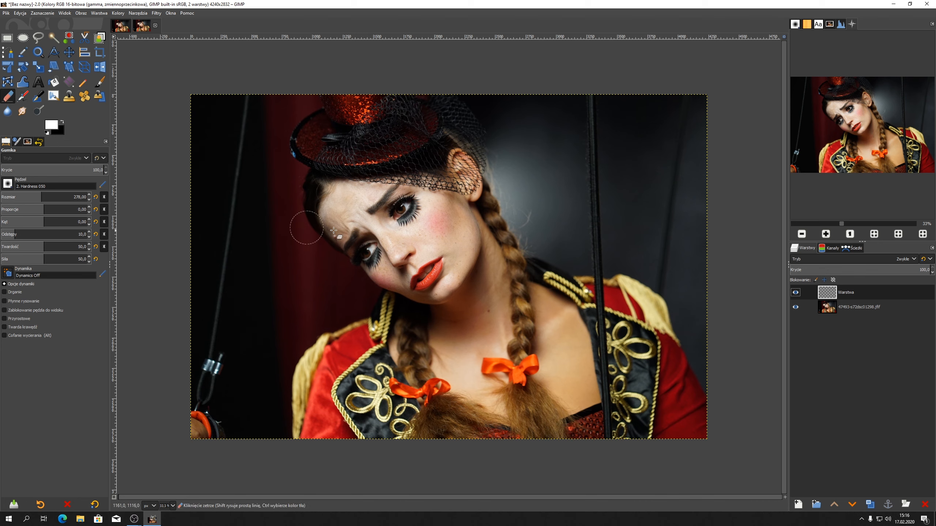
pyautogui.click(54, 82)
pyautogui.click(437, 232)
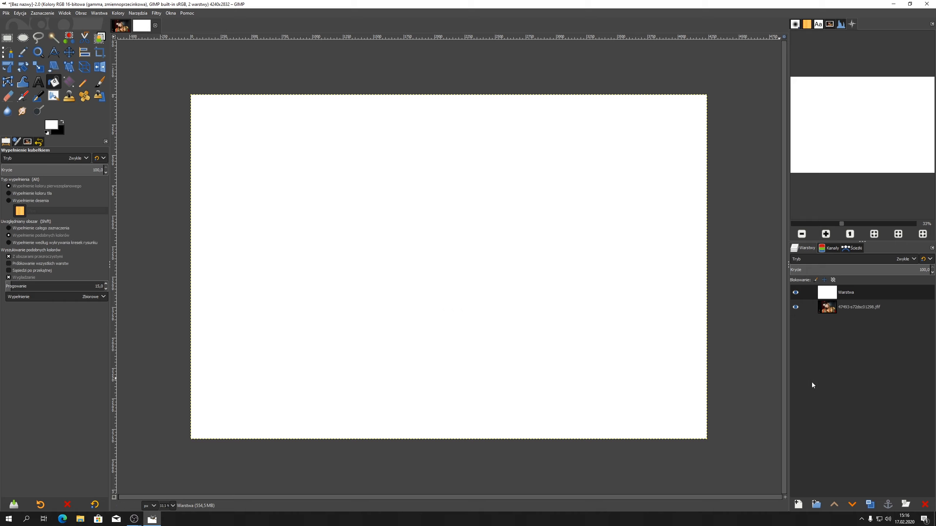
# Display the channels of the white layer and hide the red channel
pyautogui.click(834, 250)
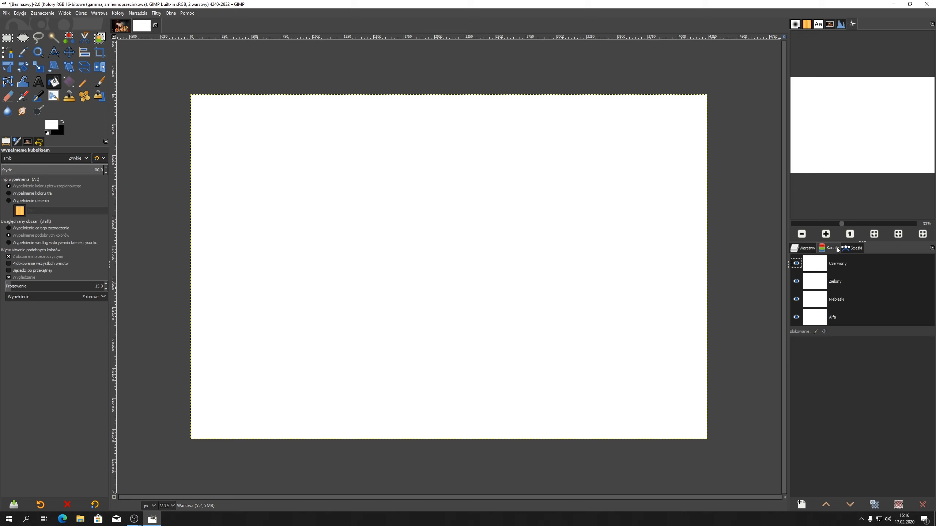
pyautogui.click(796, 264)
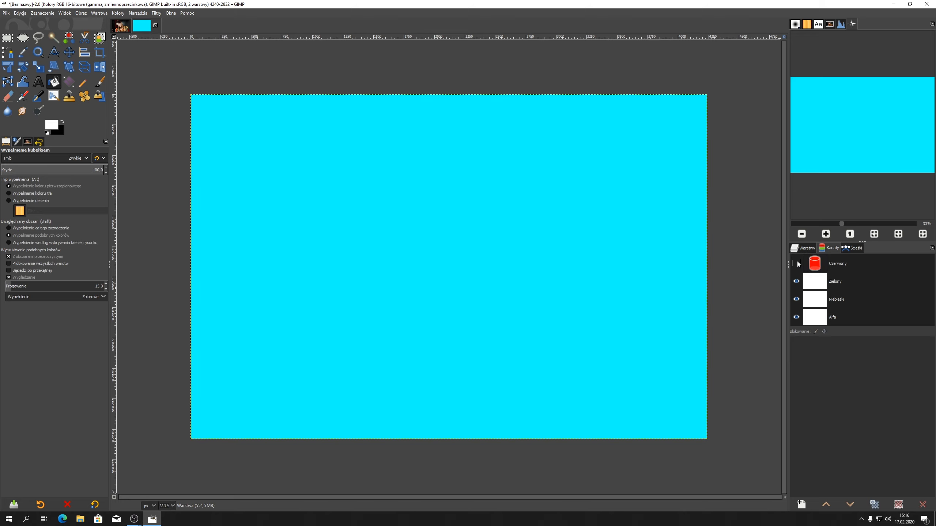
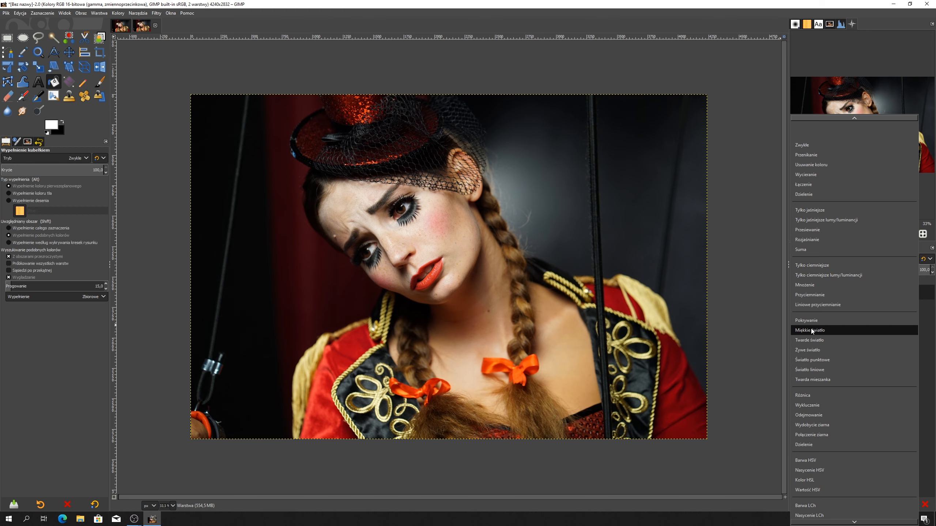
# Set the white layer's mode to Miękkie światło (Soft light), try opacity 41.4, and reset the opacity to 100
pyautogui.click(811, 331)
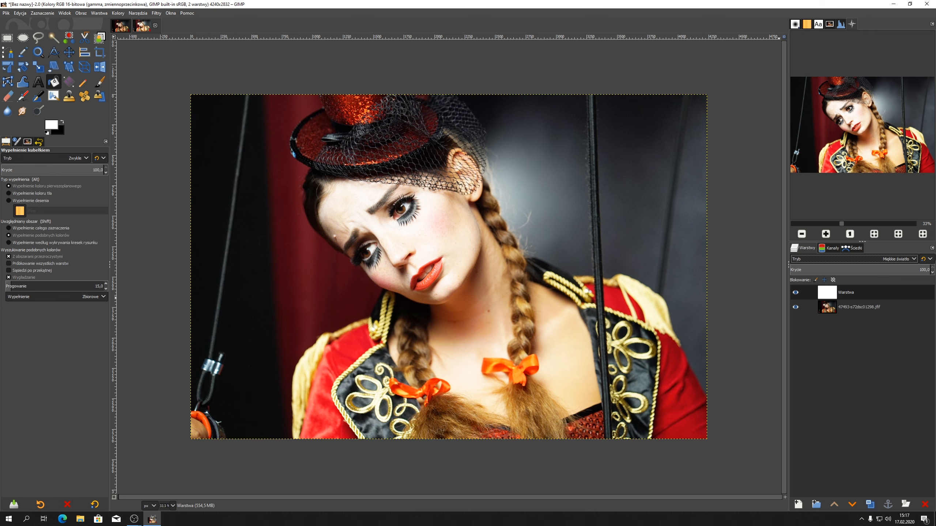
pyautogui.click(848, 270)
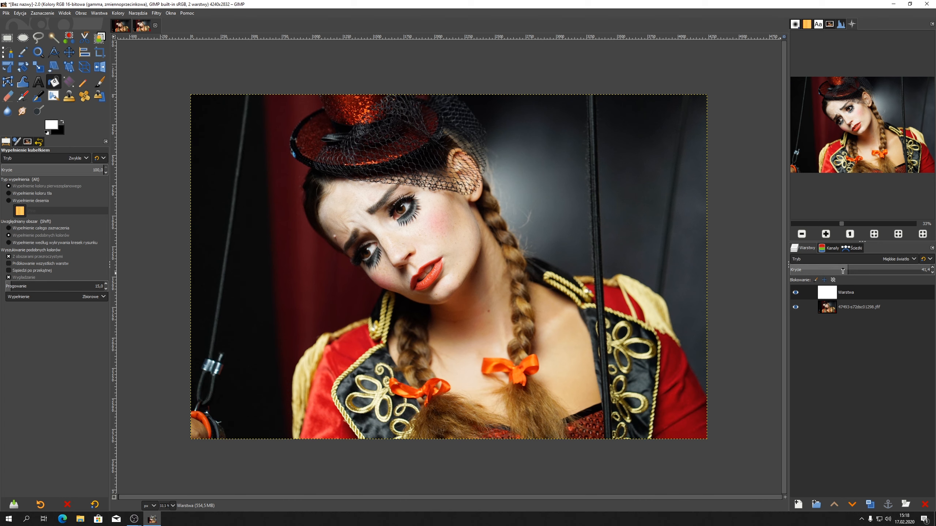
pyautogui.moveTo(843, 271); pyautogui.dragTo(934, 272)
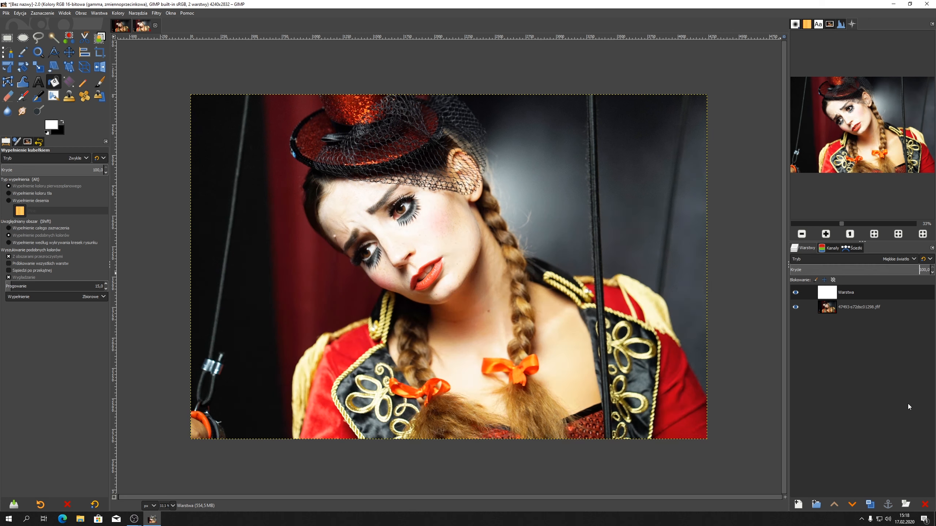
# Add a white, fully opaque layer mask to the white layer
pyautogui.click(879, 298)
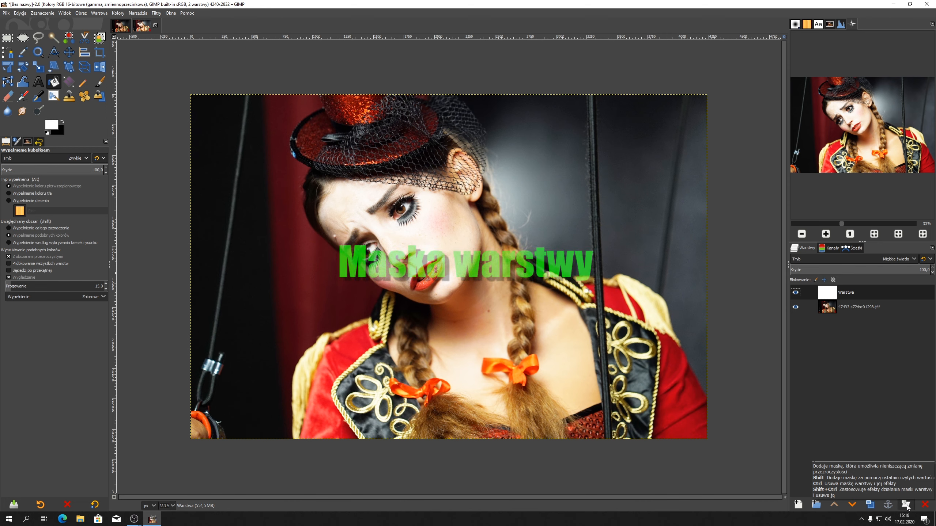
pyautogui.click(907, 508)
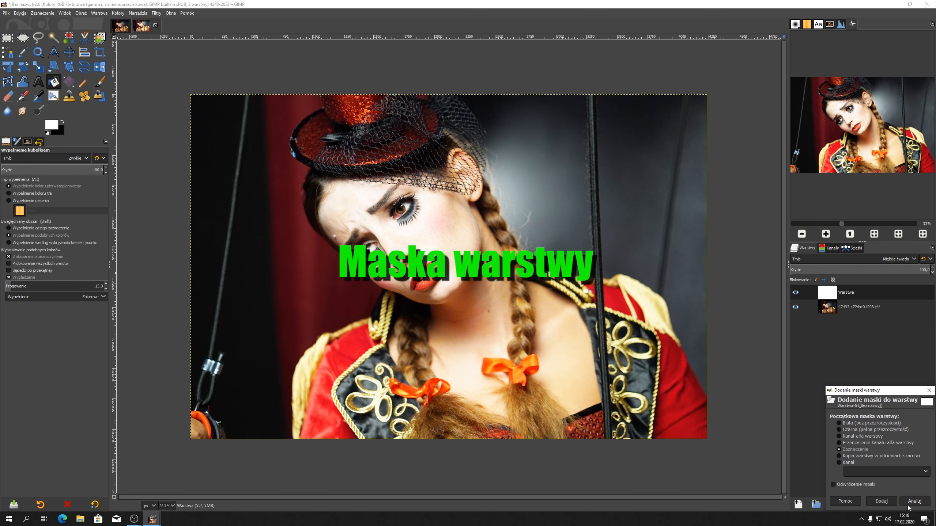
pyautogui.click(839, 424)
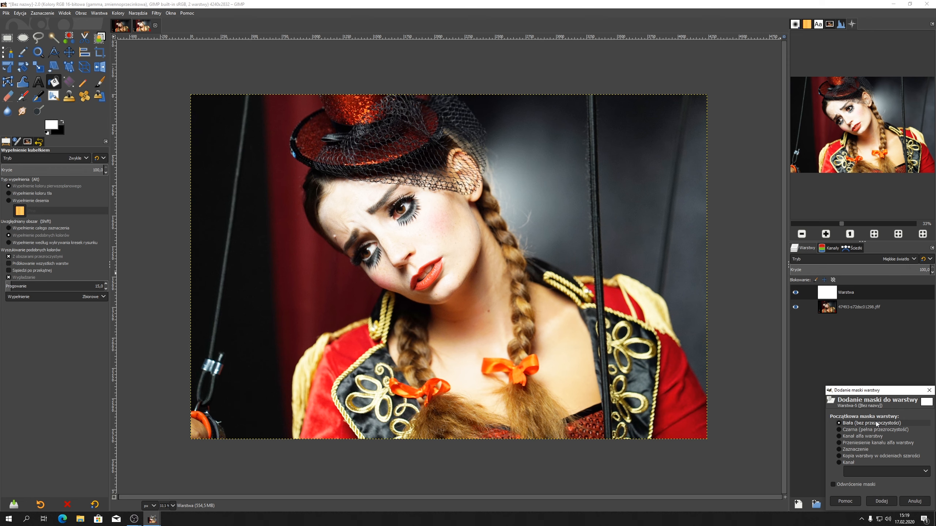
pyautogui.click(885, 502)
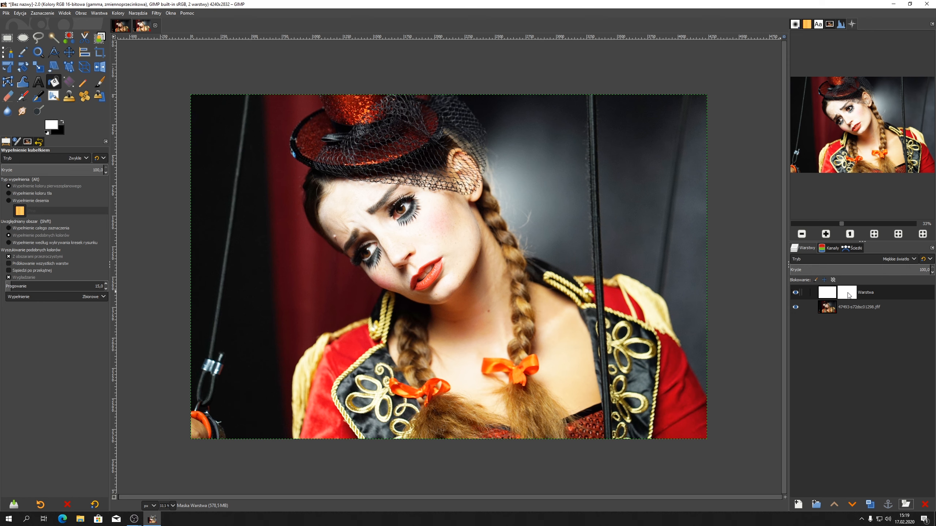
# Make the white layer's mask active for editing and invert it to black
pyautogui.click(846, 293)
pyautogui.click(824, 296)
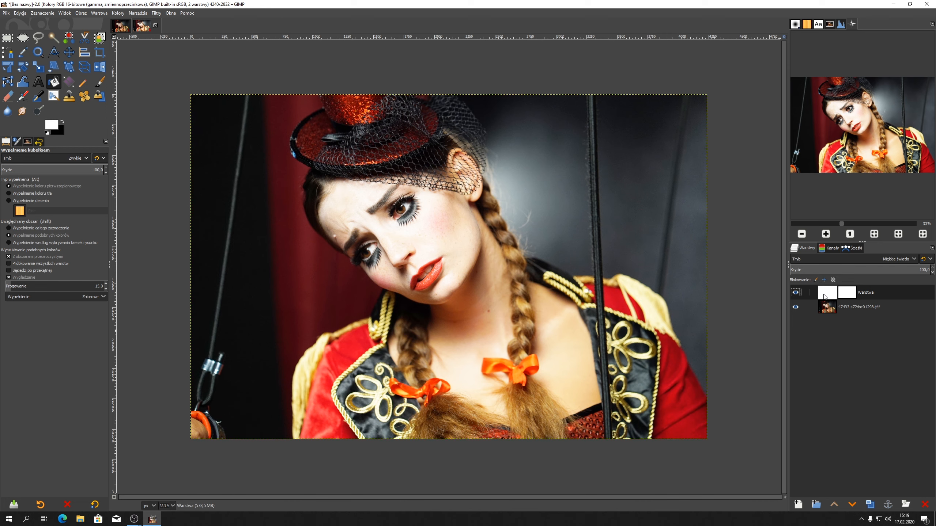
pyautogui.click(853, 295)
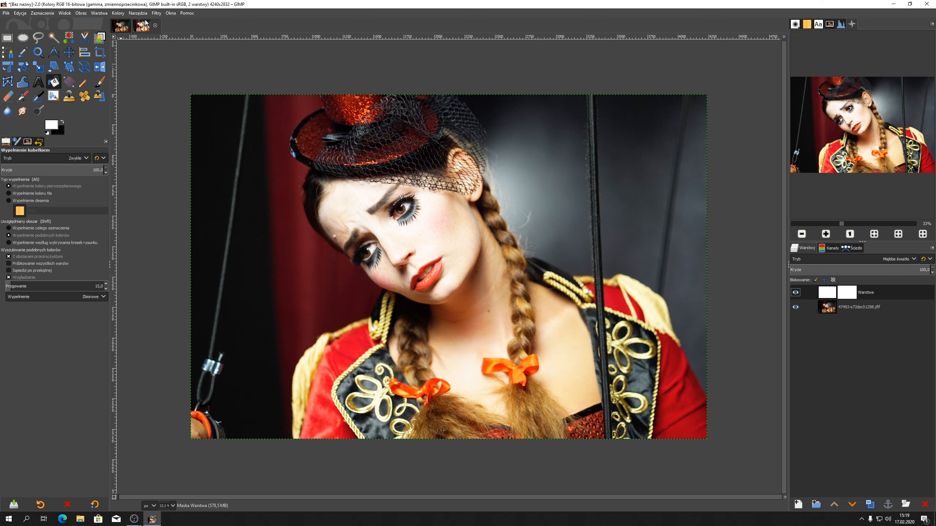
pyautogui.click(117, 13)
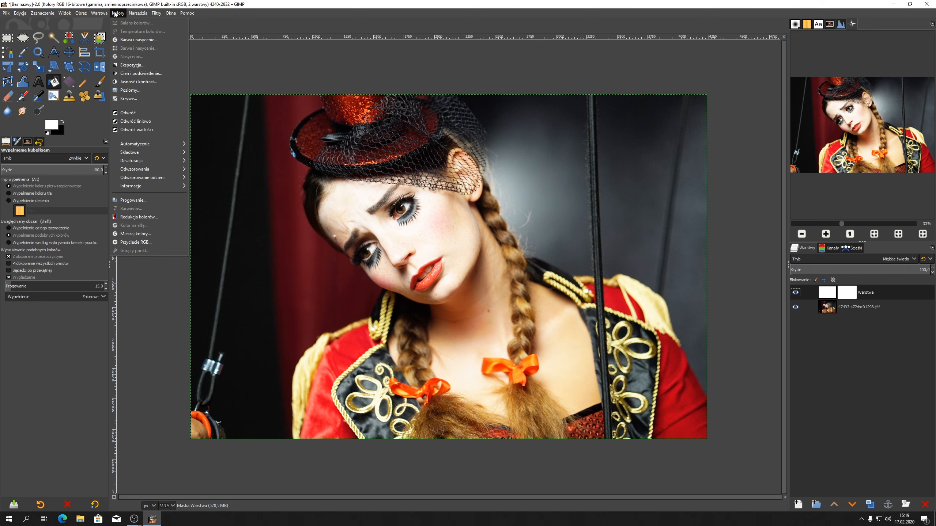
pyautogui.click(128, 113)
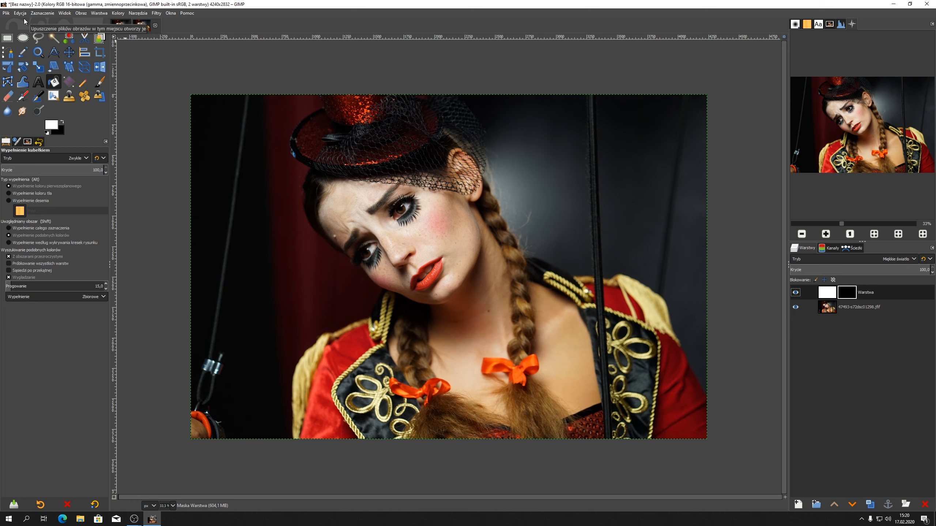
# Fill a 2268 × 2186 px elliptical selection around the face and neck with white on the layer mask, and clear the selection
pyautogui.click(23, 38)
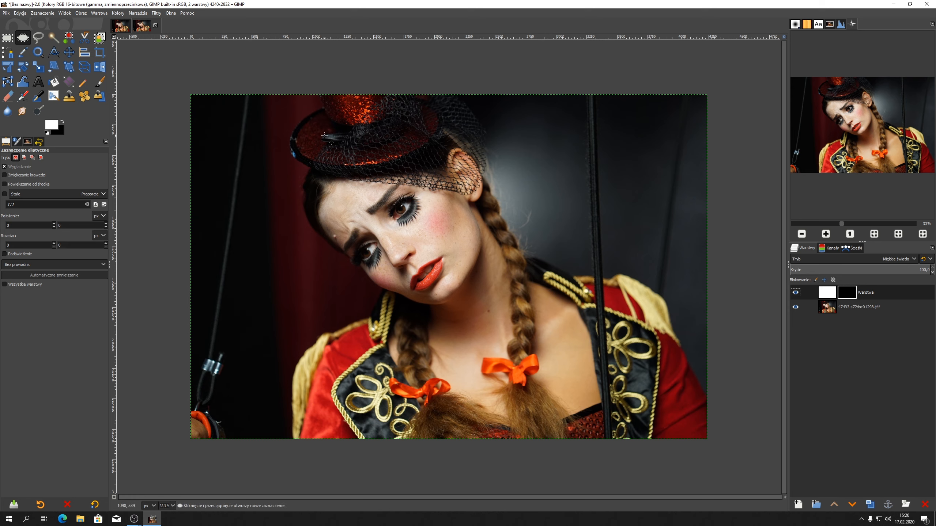
pyautogui.moveTo(324, 135); pyautogui.dragTo(599, 402)
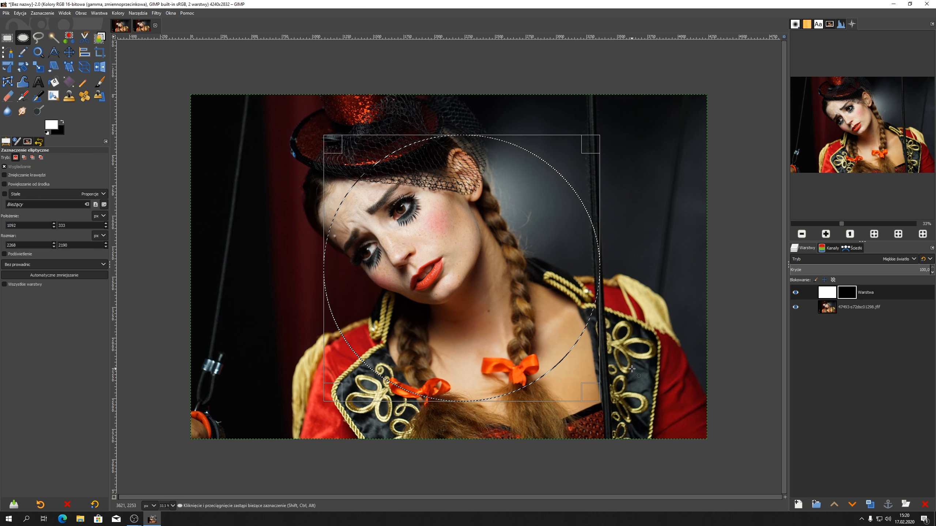
pyautogui.press('Return')
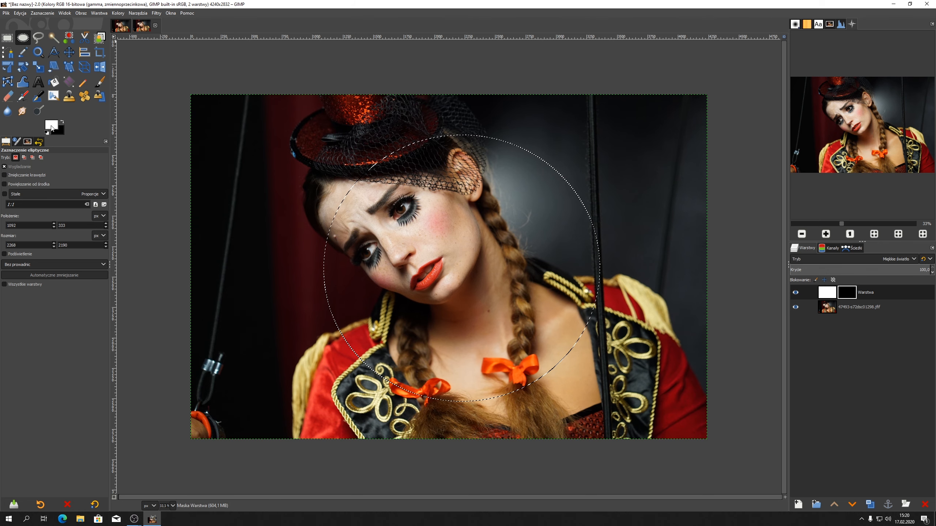
pyautogui.click(54, 83)
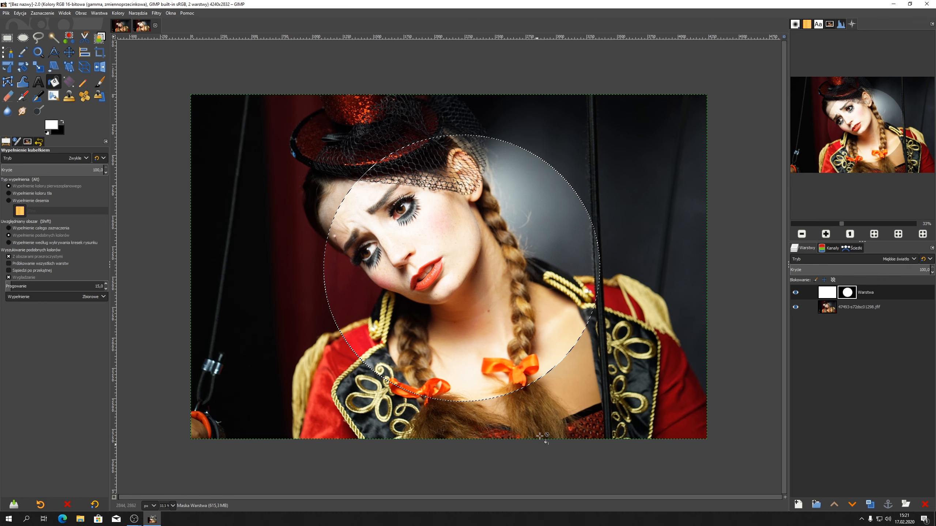
pyautogui.click(42, 13)
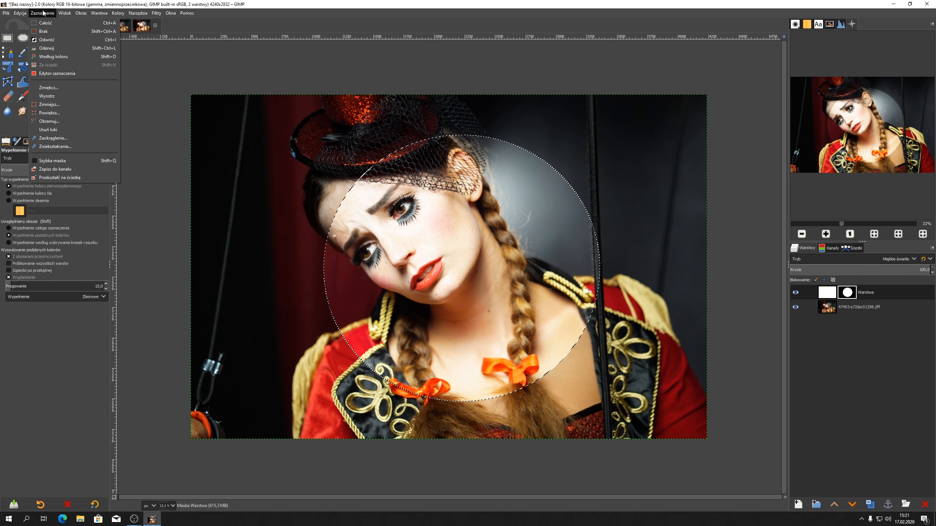
pyautogui.click(45, 31)
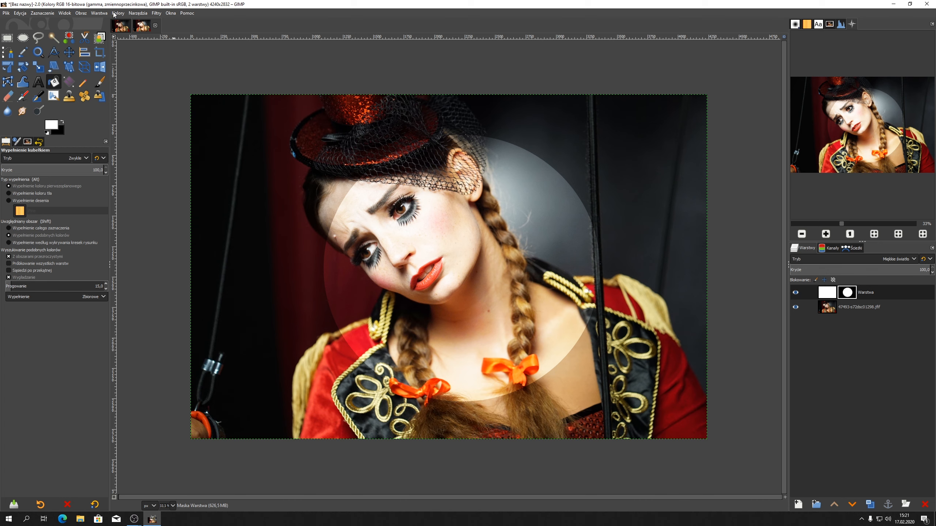
# Apply a Gaussian blur of about 91 px on both axes to the layer mask
pyautogui.click(157, 14)
pyautogui.moveTo(180, 64)
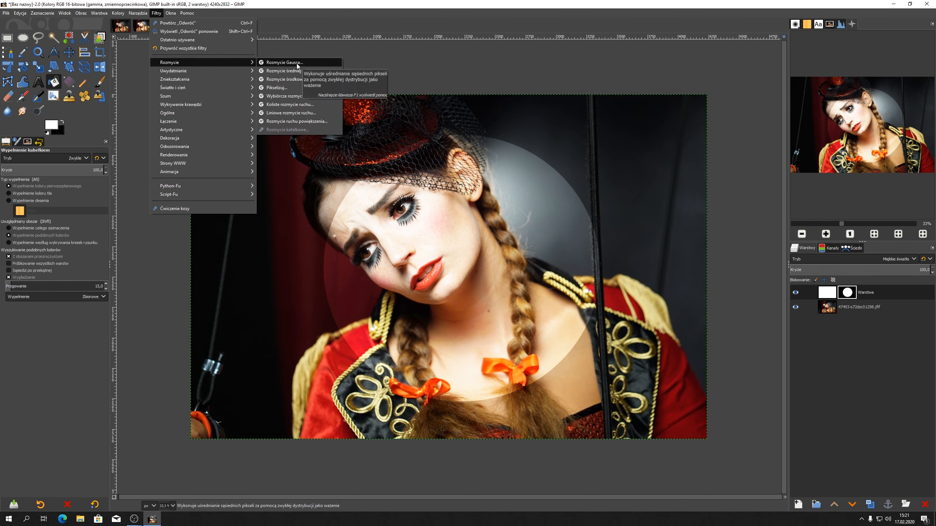
pyautogui.click(297, 62)
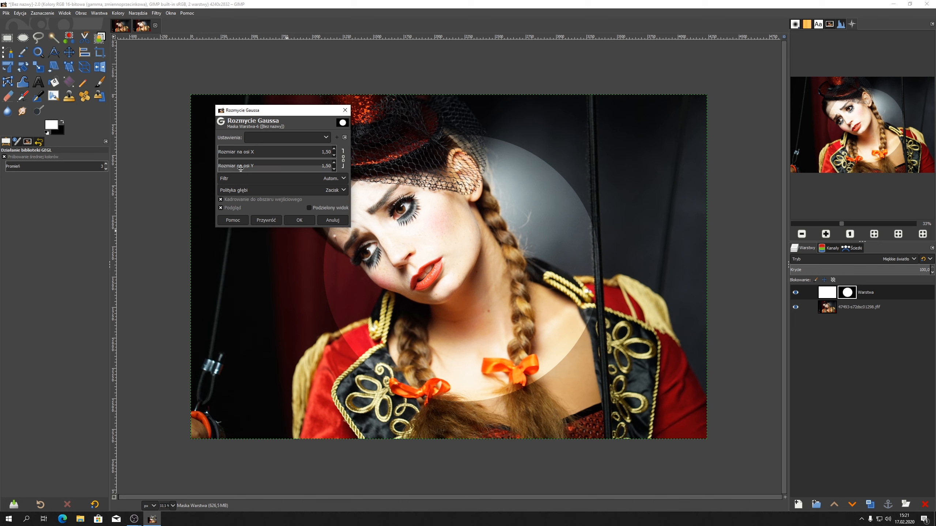
pyautogui.moveTo(220, 153); pyautogui.dragTo(326, 152)
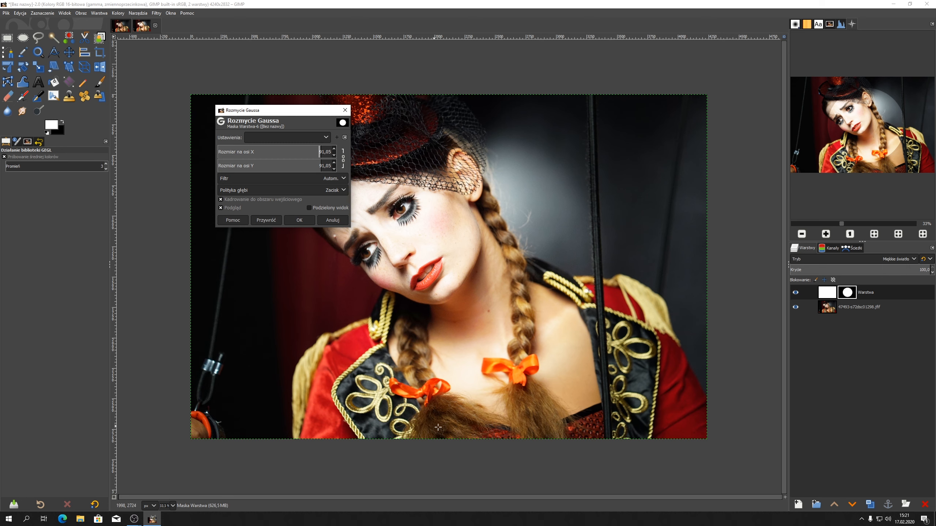
pyautogui.click(300, 220)
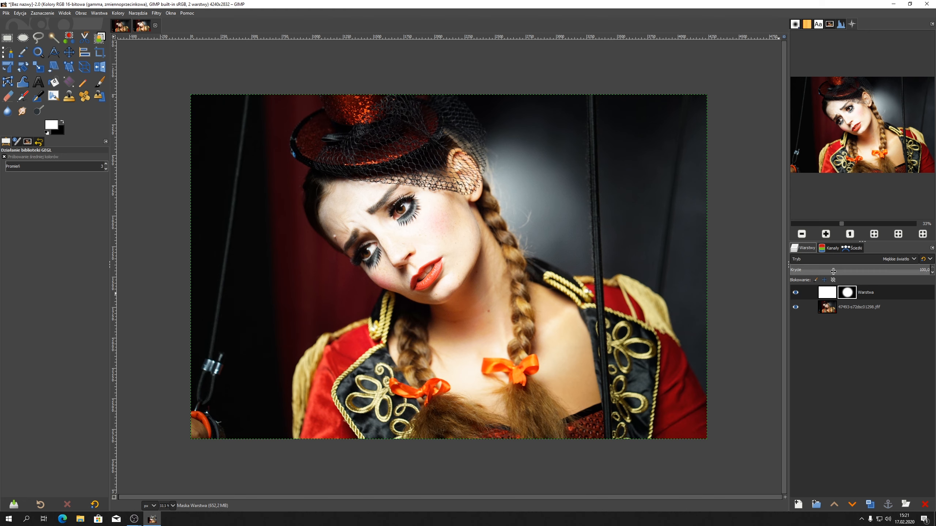
# Convert the blurred layer mask to a selection and save that selection as a channel
pyautogui.rightClick(847, 296)
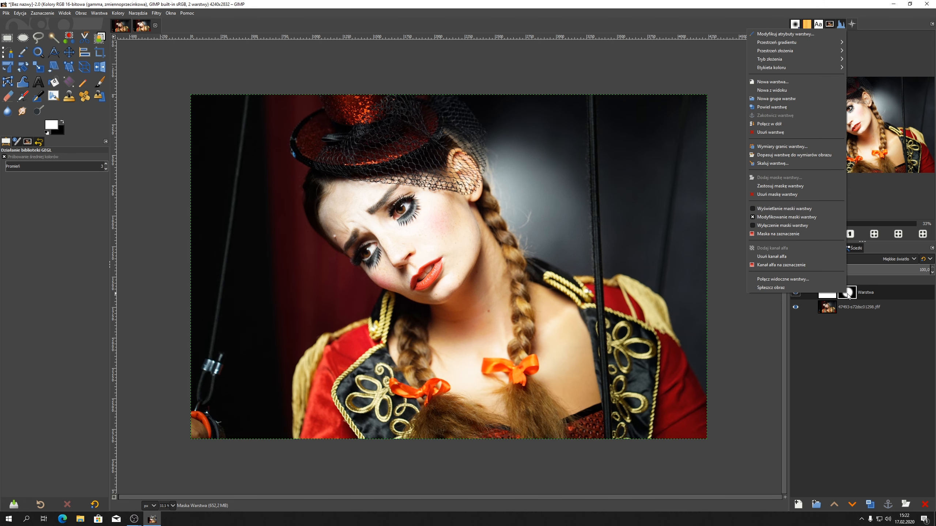
pyautogui.click(767, 234)
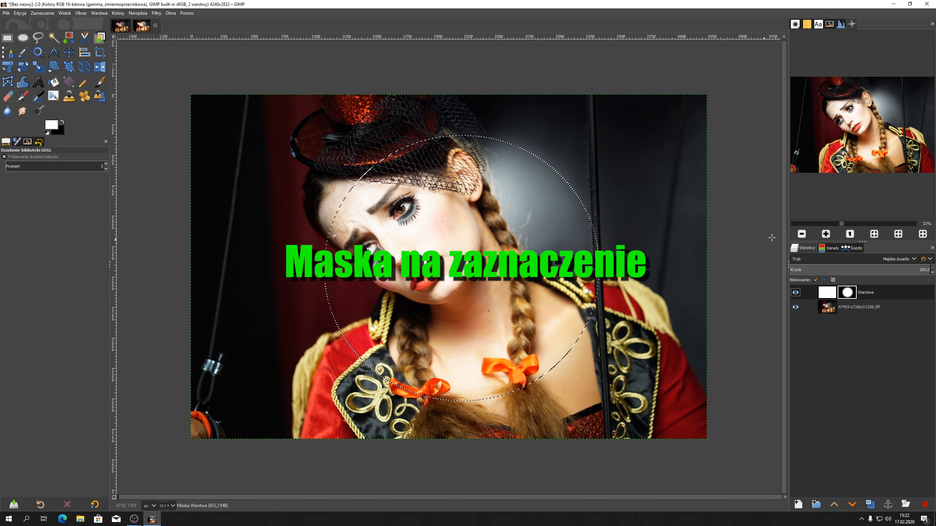
pyautogui.click(836, 250)
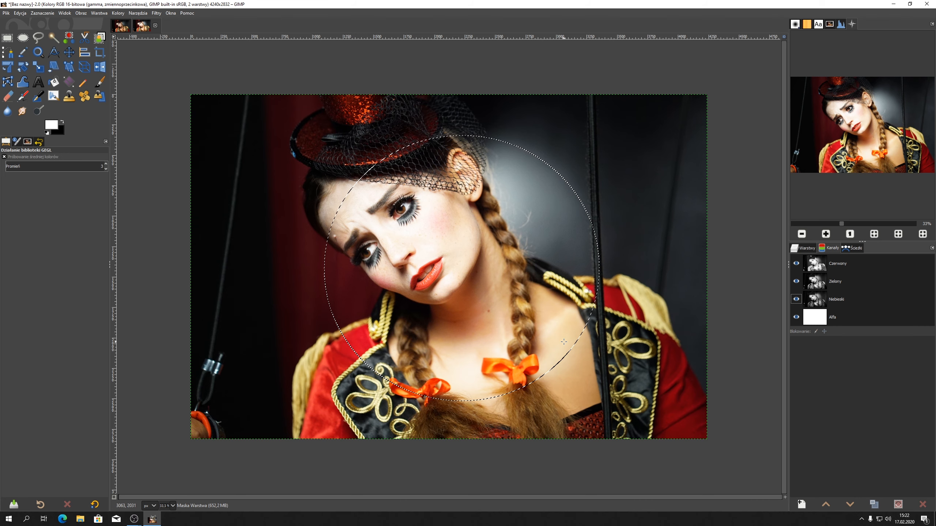
pyautogui.click(41, 13)
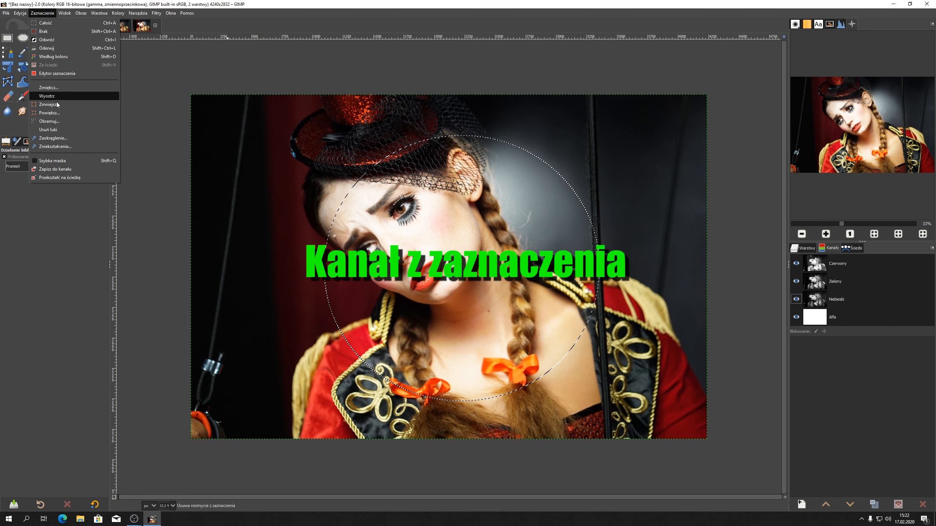
pyautogui.click(54, 168)
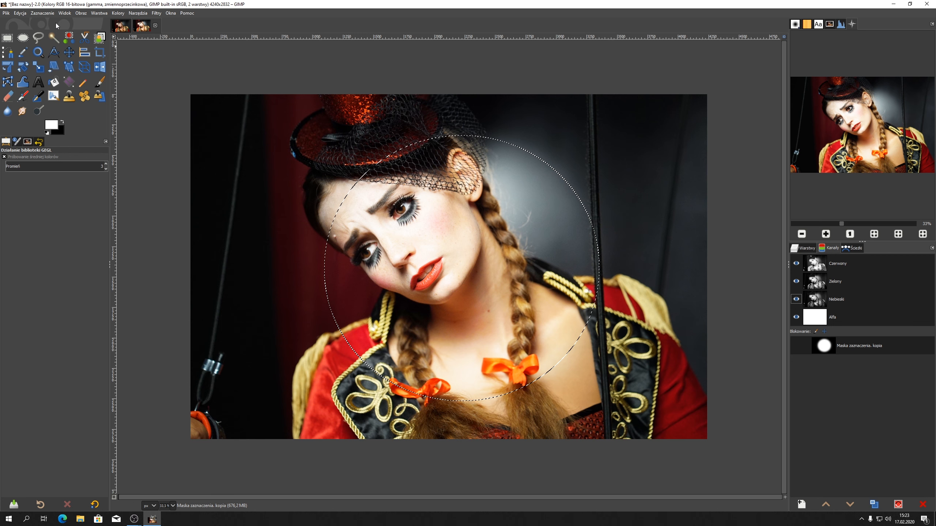
# Clear the elliptical selection and return from the channels to the layer list
pyautogui.click(38, 14)
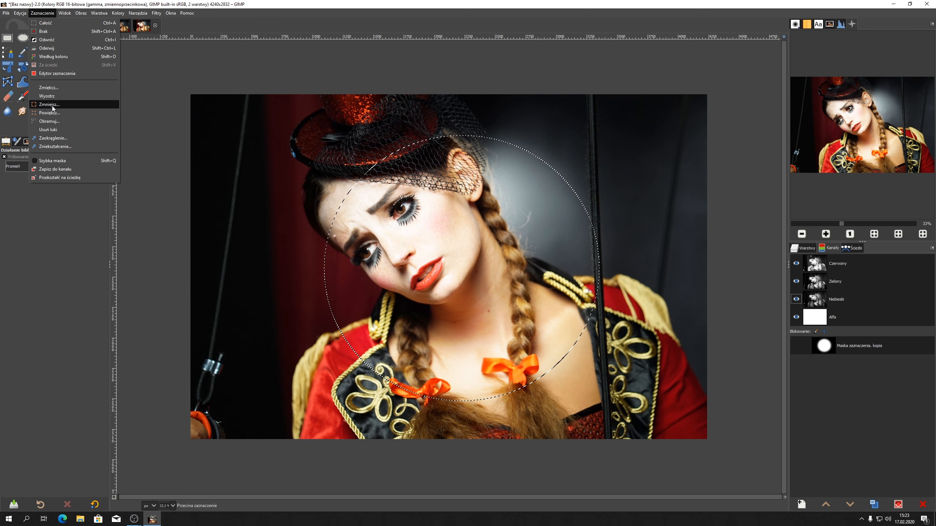
pyautogui.click(50, 35)
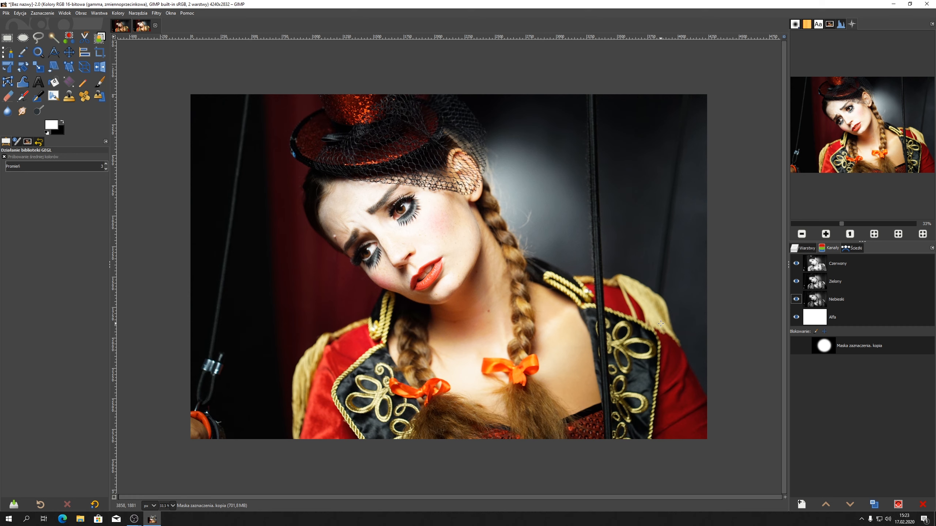
pyautogui.click(808, 249)
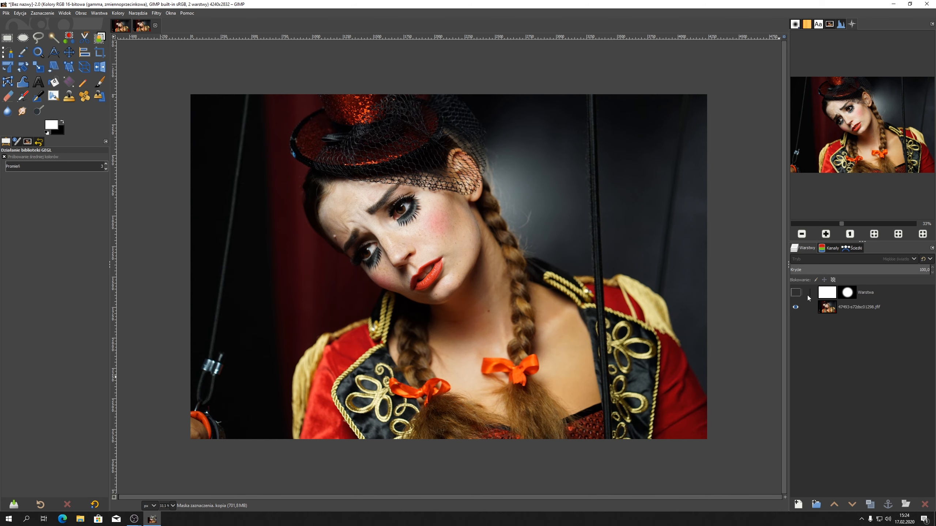
# Show the masked white layer over the photo, and temporarily hide the photo layer to inspect the white layer alone
pyautogui.click(796, 293)
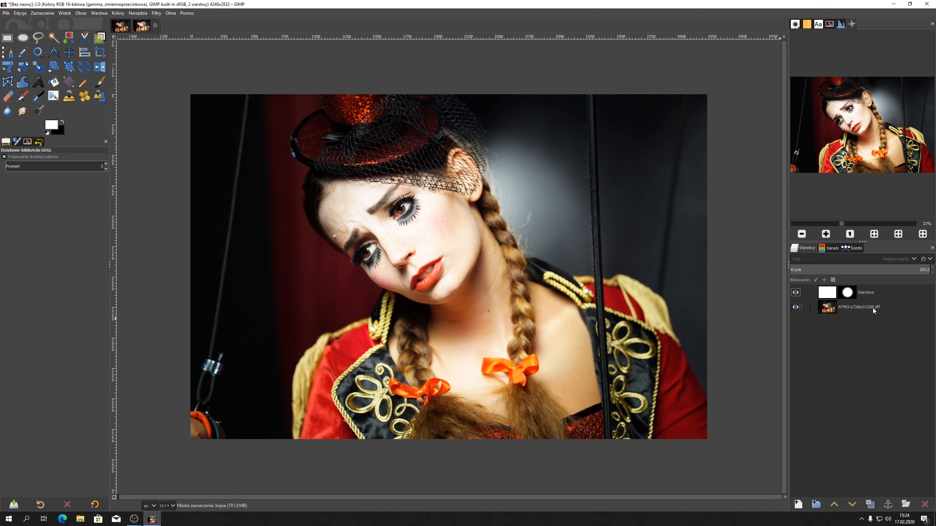
pyautogui.click(796, 307)
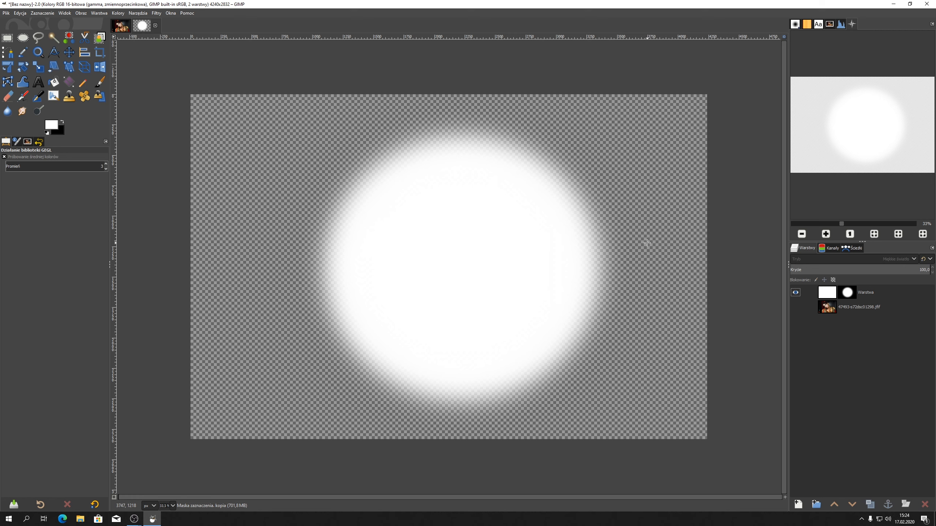
pyautogui.click(796, 308)
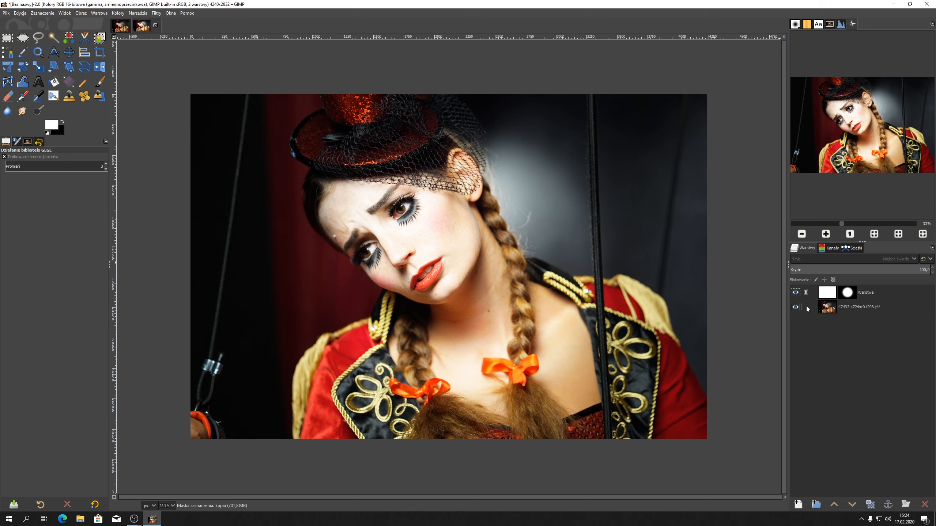
# Link the white layer with the photo layer and try to move the layer mask up and to the right
pyautogui.click(807, 308)
pyautogui.click(70, 51)
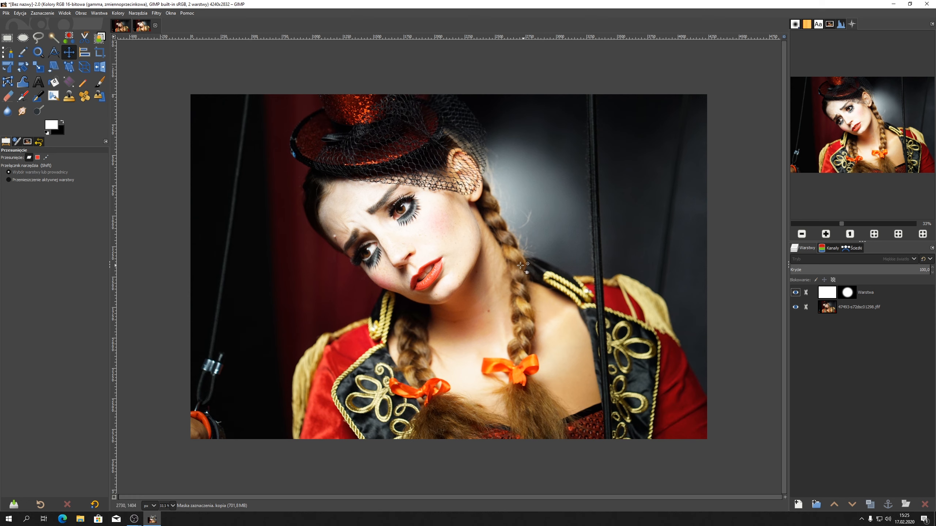
pyautogui.moveTo(446, 277); pyautogui.dragTo(563, 194)
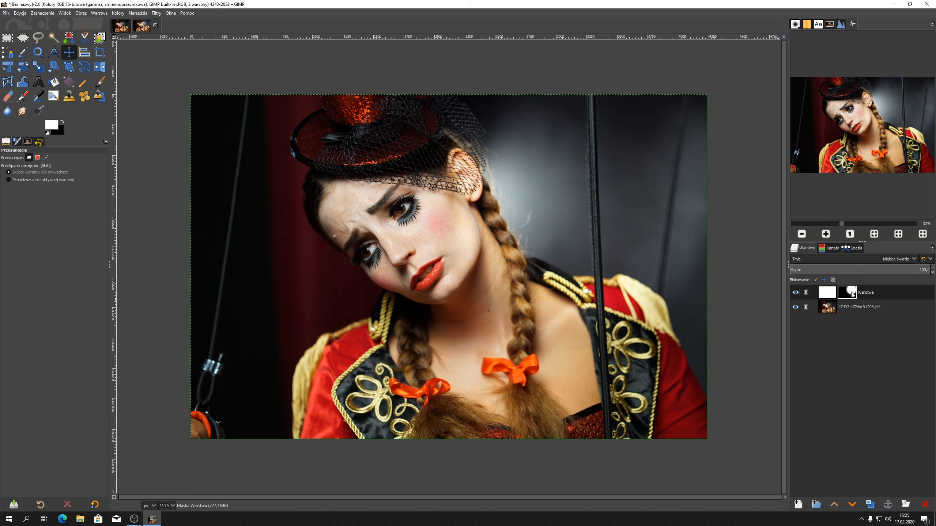
# Activate the white layer itself, try moving the linked layers up and to the right, and undo the move
pyautogui.click(827, 295)
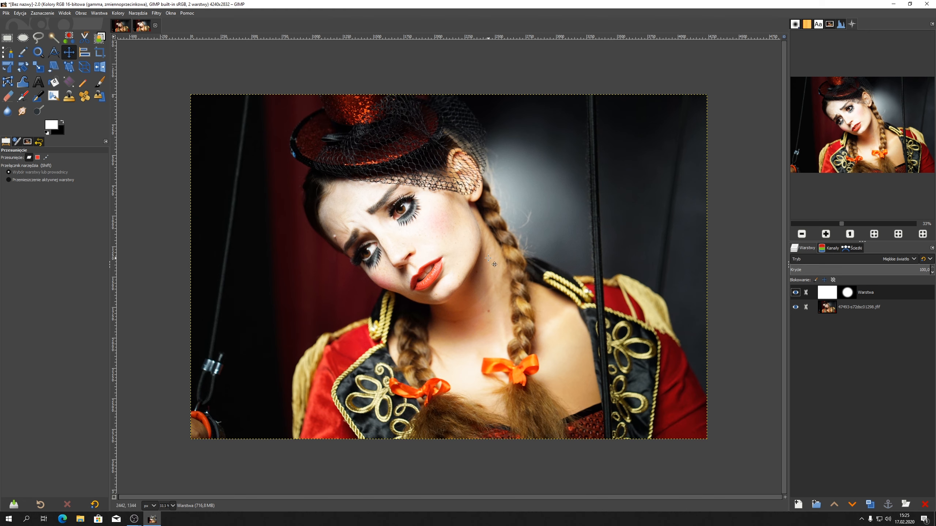
pyautogui.moveTo(488, 258); pyautogui.dragTo(577, 182)
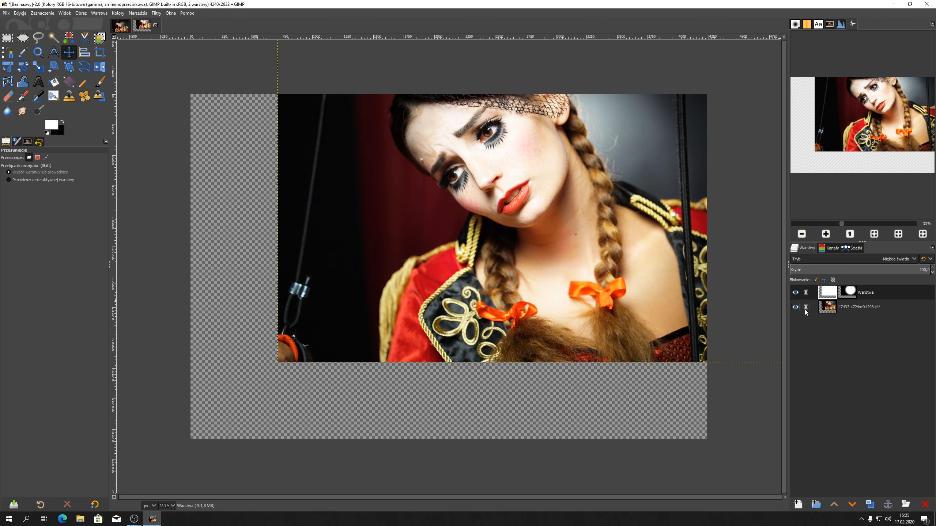
pyautogui.press('ctrl')
pyautogui.hotkey('ctrl', 'z')
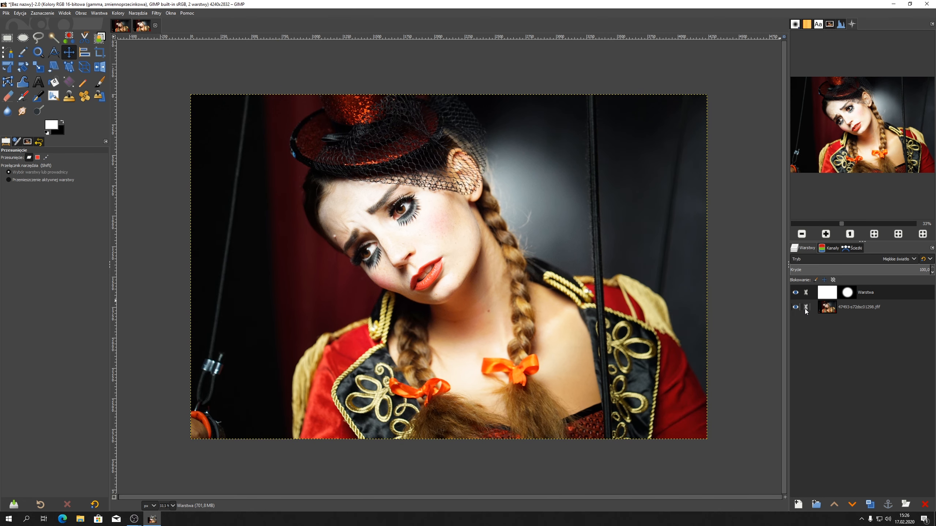
# Unlink both layers, try moving only the white layer with its mask, and undo the move
pyautogui.click(807, 308)
pyautogui.click(806, 292)
pyautogui.moveTo(453, 263); pyautogui.dragTo(566, 166)
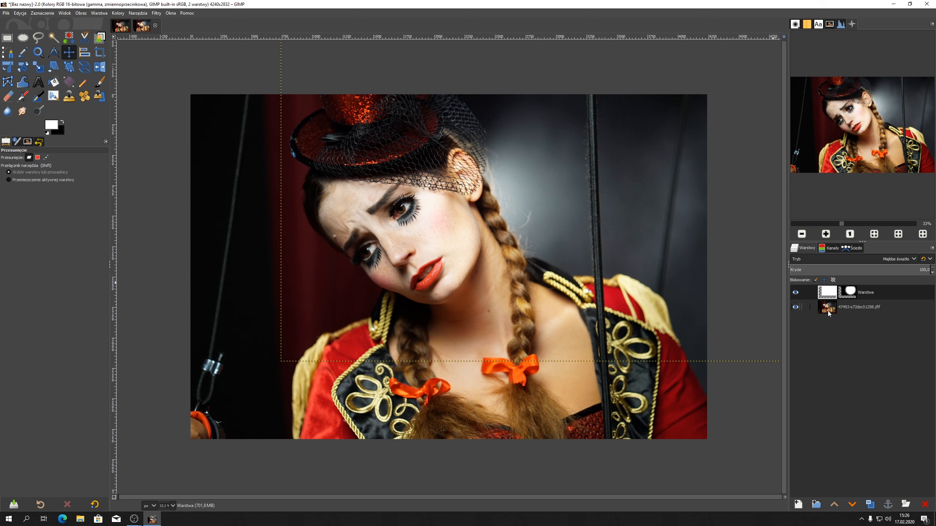
pyautogui.press('ctrl')
pyautogui.hotkey('ctrl', 'z')
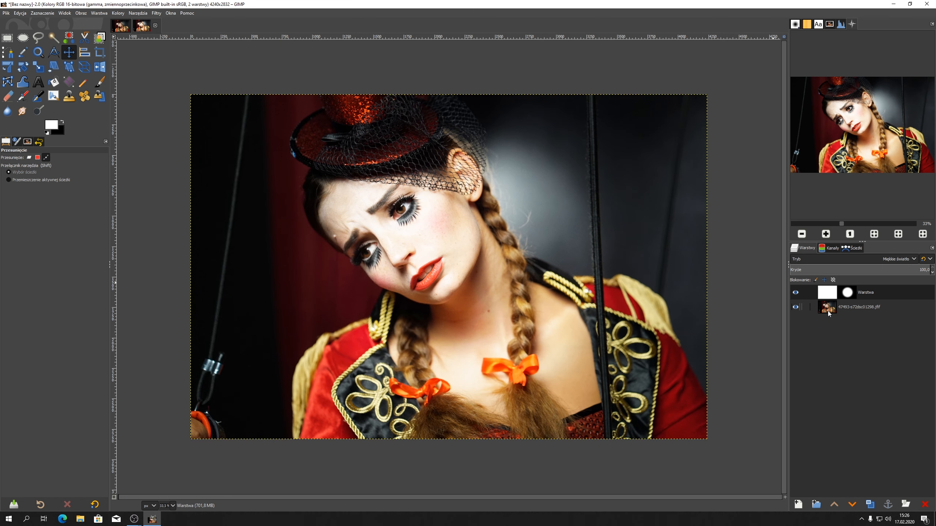
pyautogui.click(809, 293)
pyautogui.click(808, 295)
# Duplicate the photo layer and hide the original photo layer
pyautogui.click(862, 314)
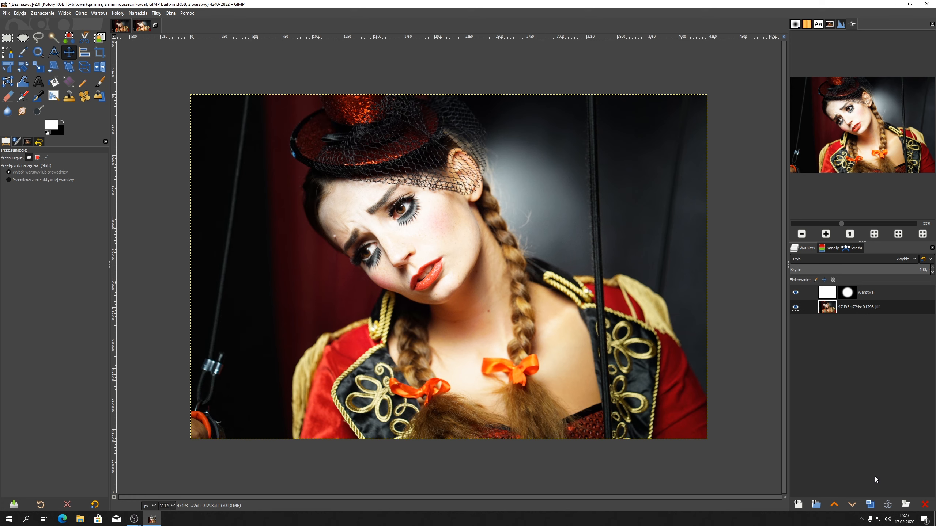
pyautogui.click(871, 505)
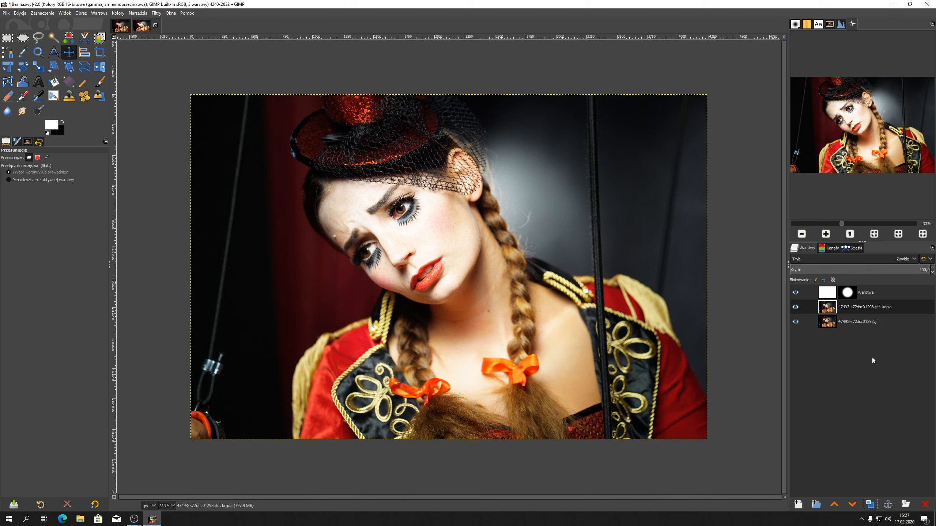
pyautogui.click(795, 321)
# Merge the masked white layer down into the photo copy
pyautogui.click(895, 292)
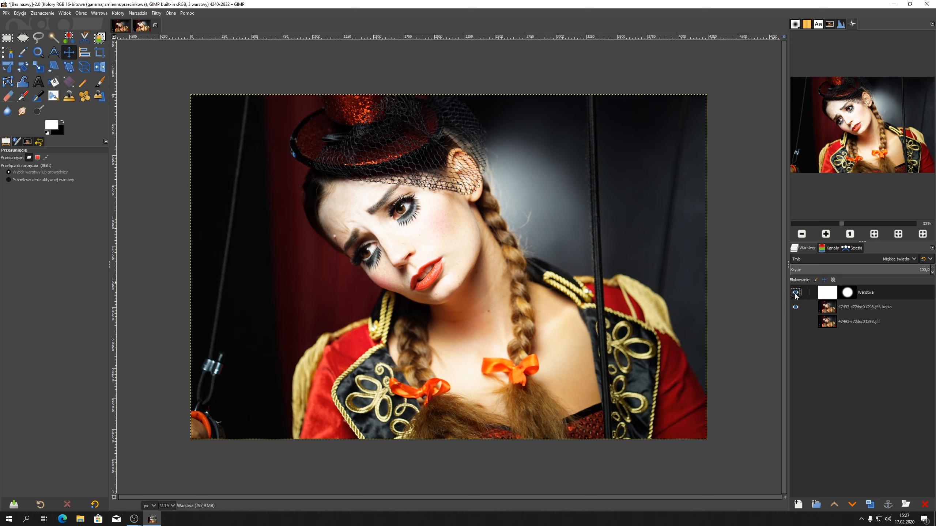
pyautogui.rightClick(896, 291)
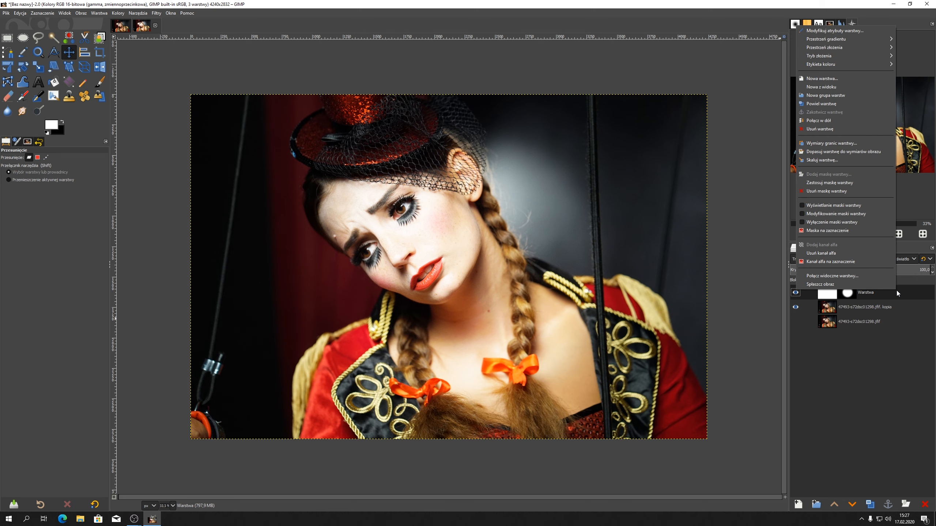
pyautogui.click(817, 122)
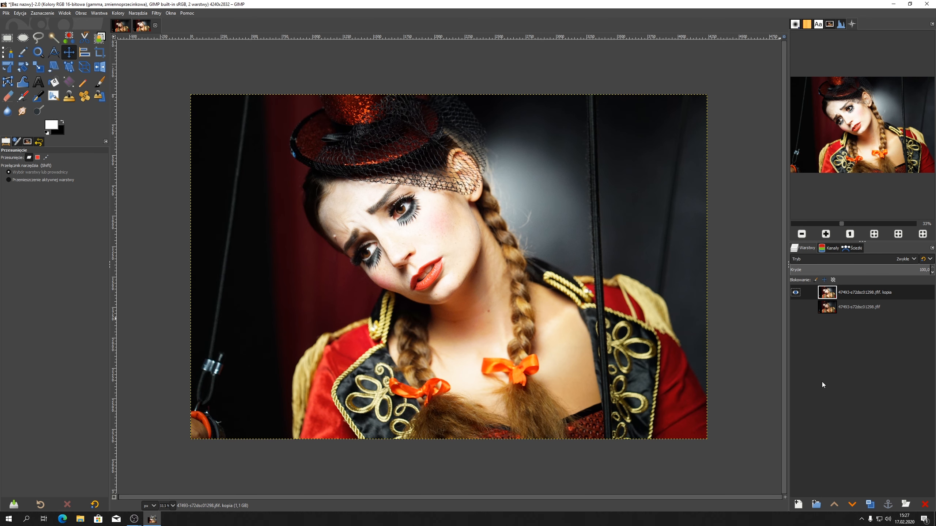
# Compare the merged copy with the original photo by switching its visibility, and check the saved selection mask among the channels
pyautogui.click(795, 293)
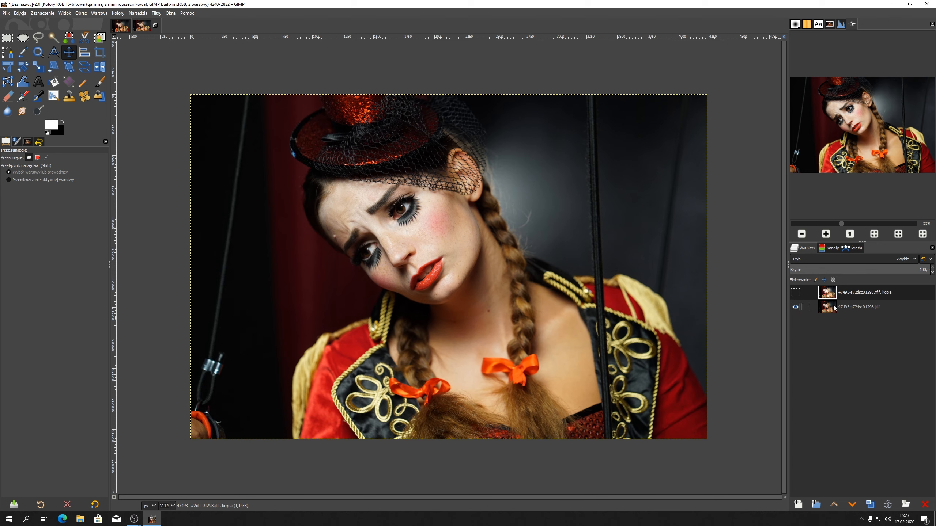
pyautogui.click(795, 293)
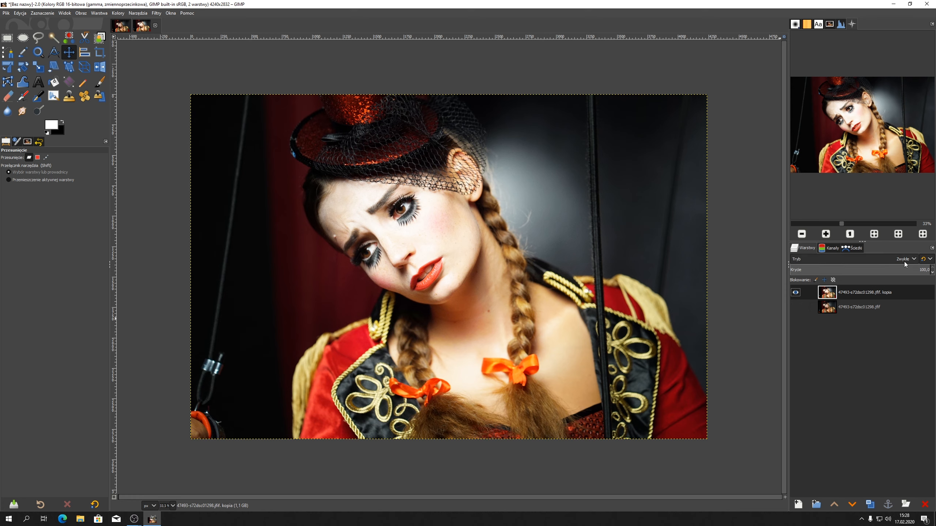
pyautogui.click(832, 248)
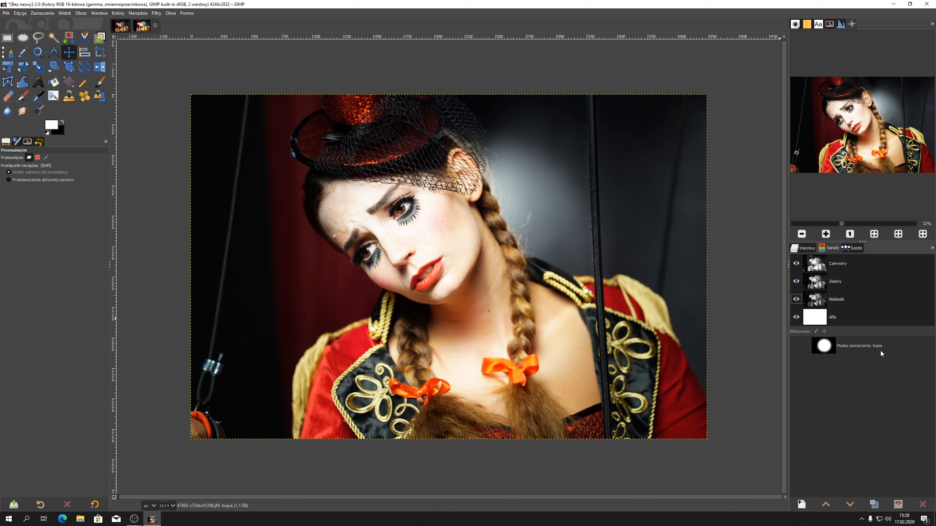
pyautogui.click(806, 249)
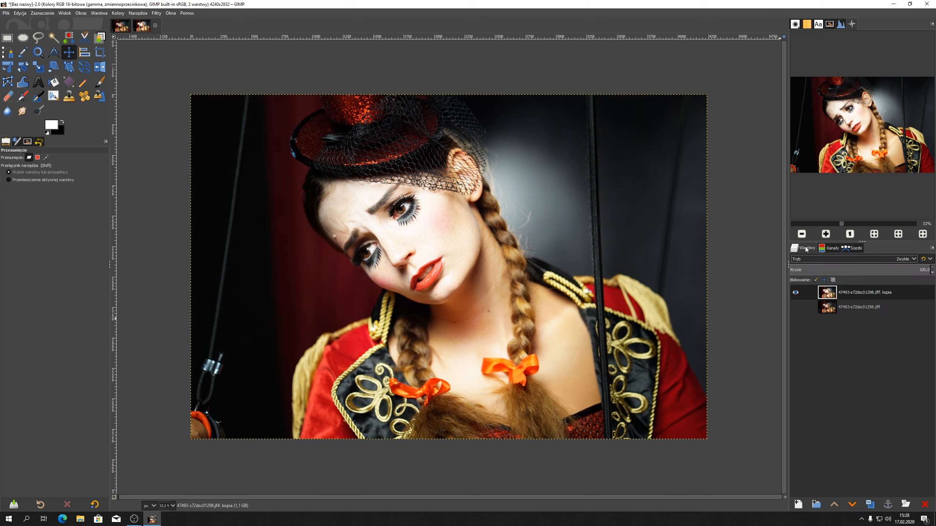
# Show the original photo layer, apply a linear invert to the merged copy, and lower the copy's opacity to about 40%
pyautogui.click(795, 307)
pyautogui.click(118, 13)
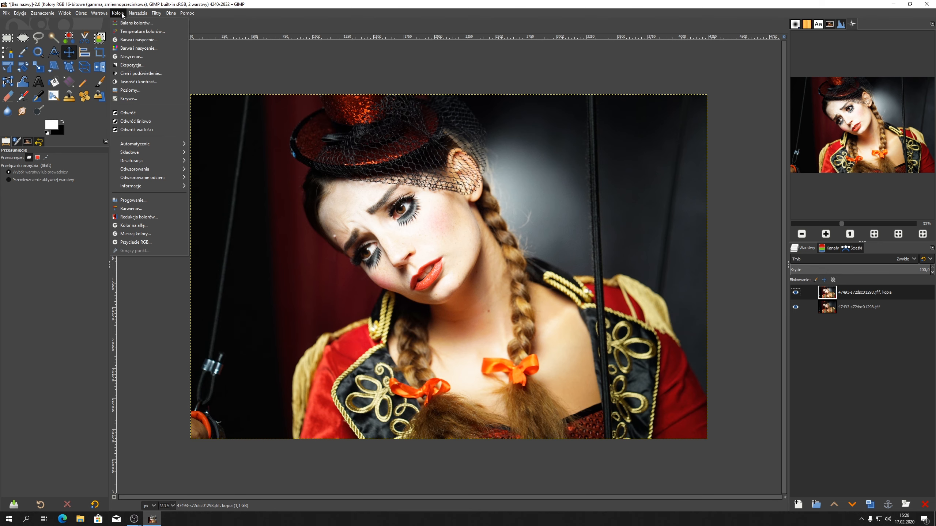
pyautogui.click(140, 121)
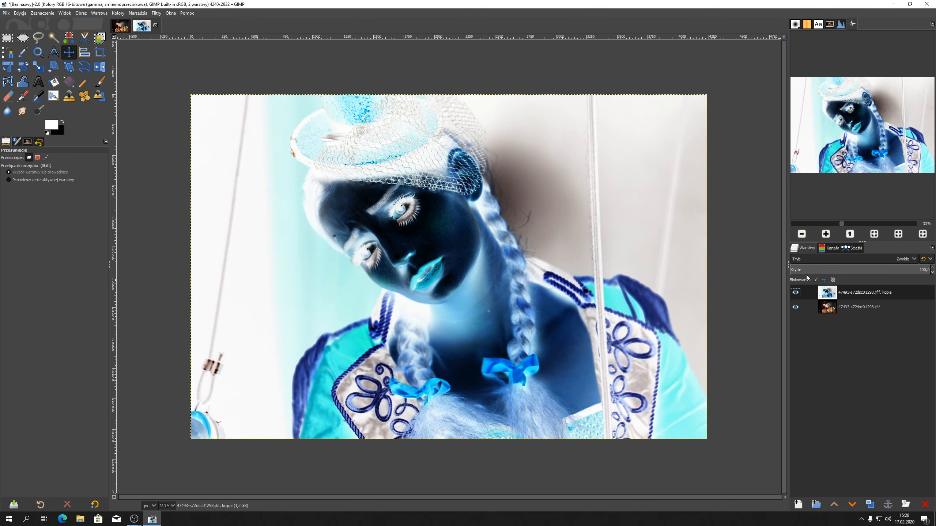
pyautogui.moveTo(859, 272); pyautogui.dragTo(847, 271)
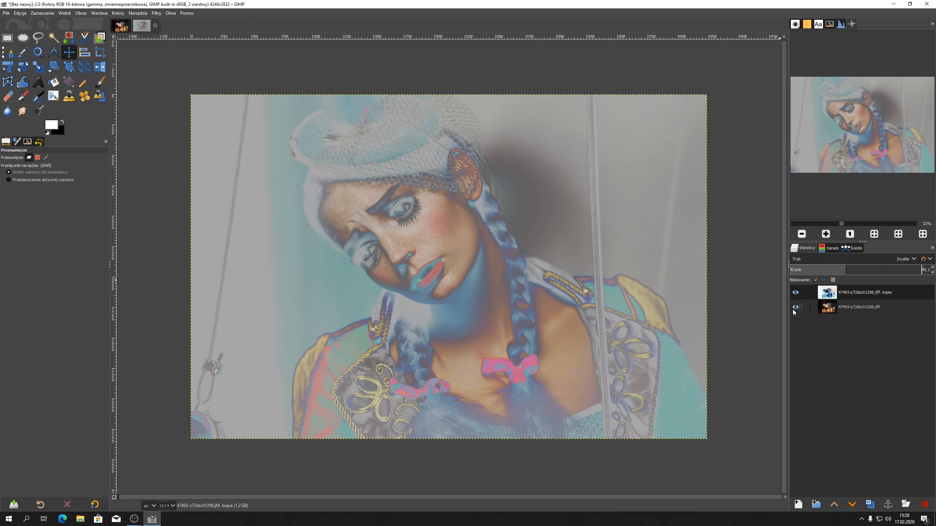
# Compare the blend with the original by toggling the inverted copy's visibility, and delete the inverted copy layer
pyautogui.click(796, 293)
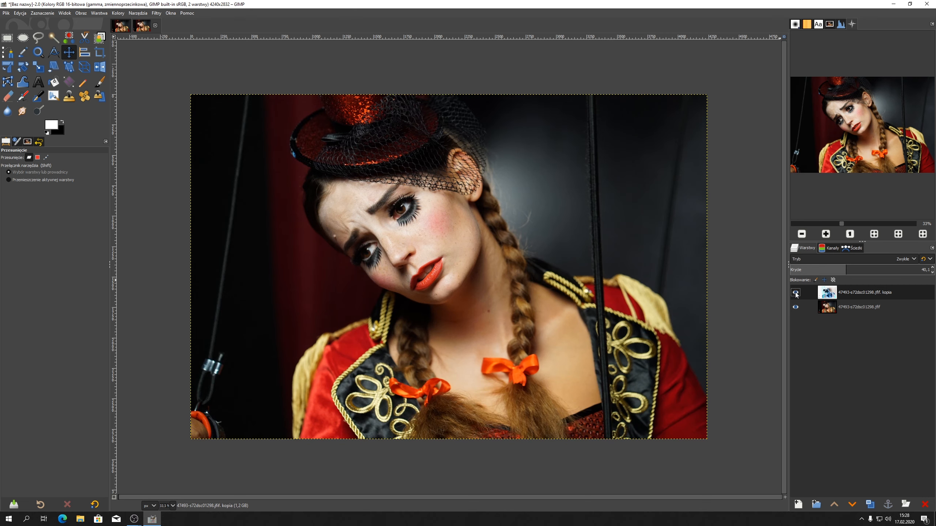
pyautogui.click(796, 293)
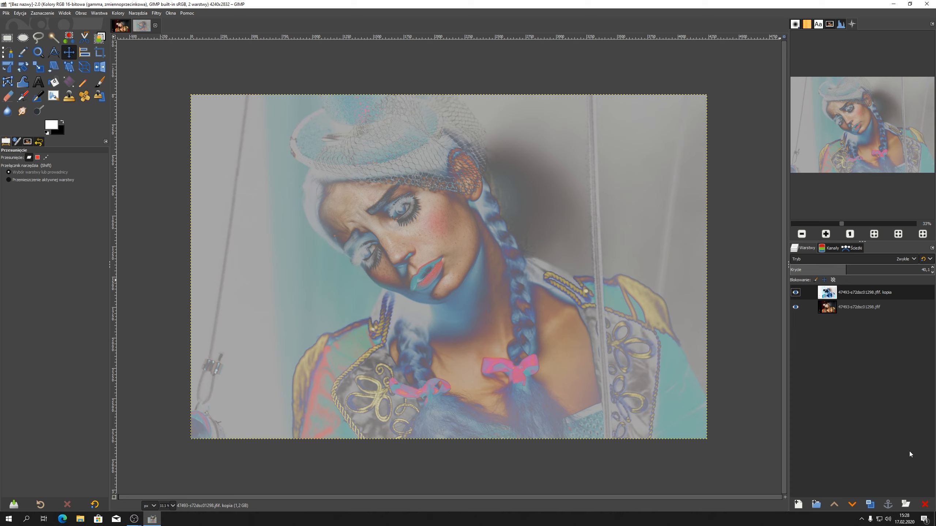
pyautogui.click(925, 505)
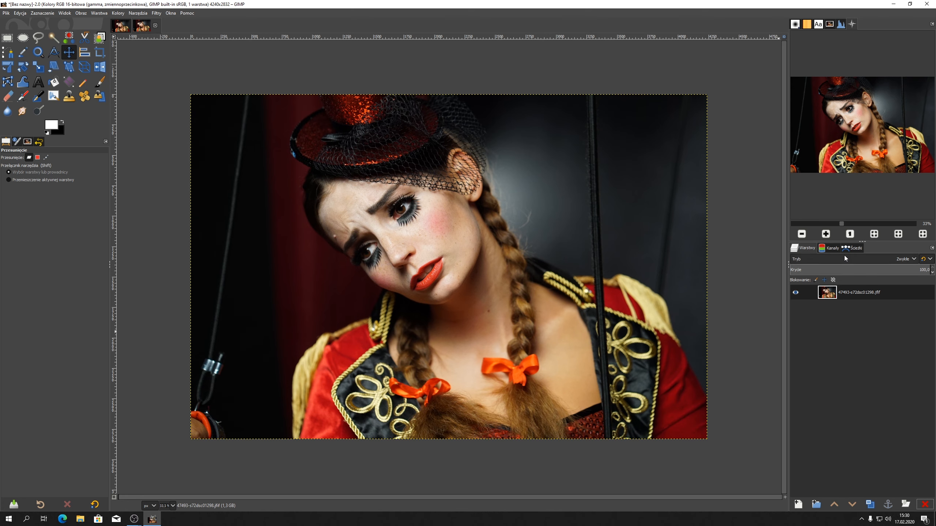
# View the photo at 100% zoom, inspect its histogram, and use the navigation preview to focus on the face
pyautogui.click(849, 234)
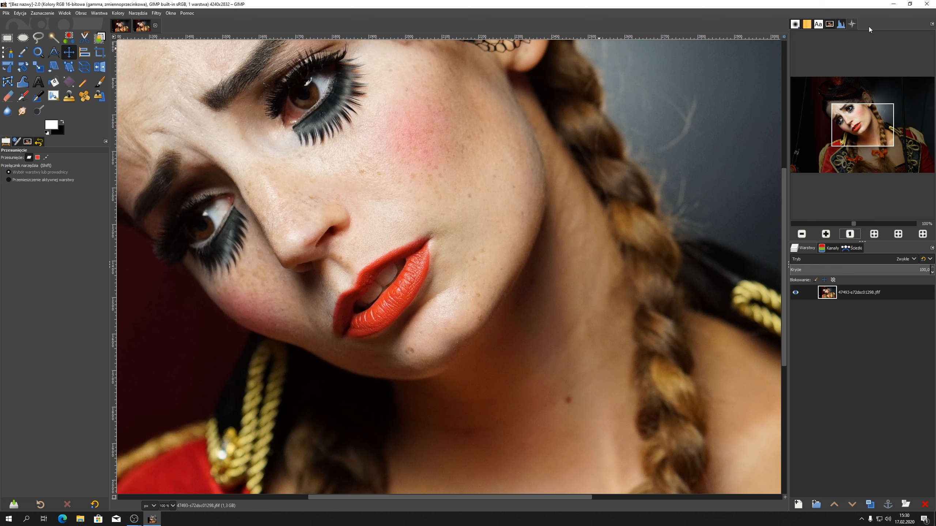
pyautogui.click(842, 25)
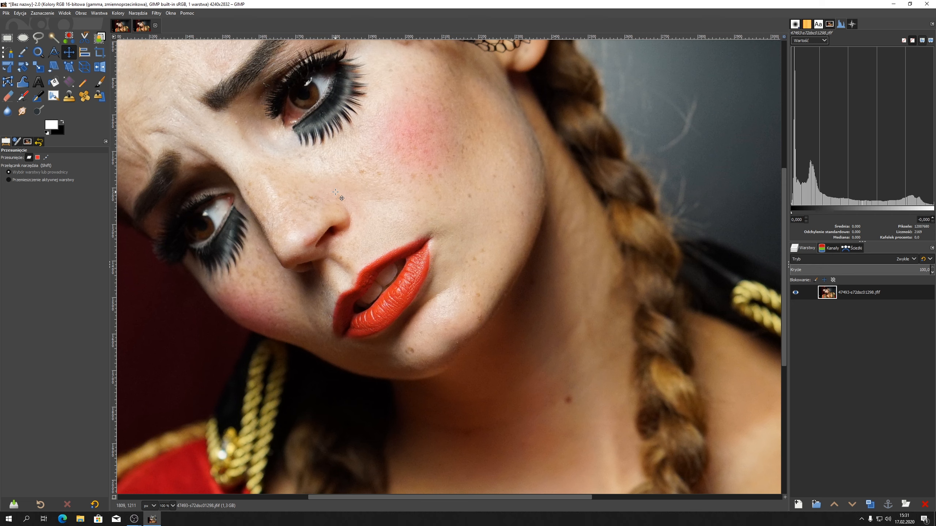
pyautogui.click(852, 25)
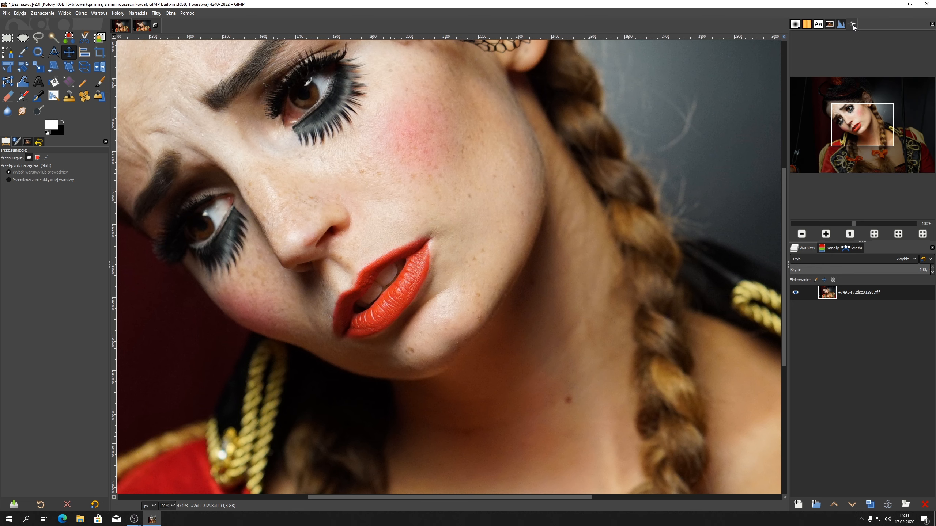
pyautogui.moveTo(858, 130); pyautogui.dragTo(852, 118)
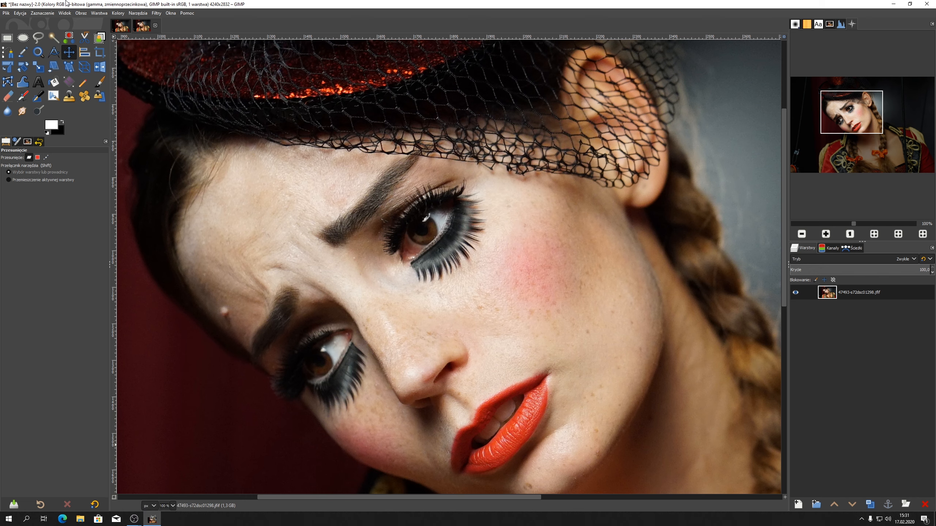
# Turn on the quick mask over the photo to inspect its overlay, and turn it off again
pyautogui.click(43, 13)
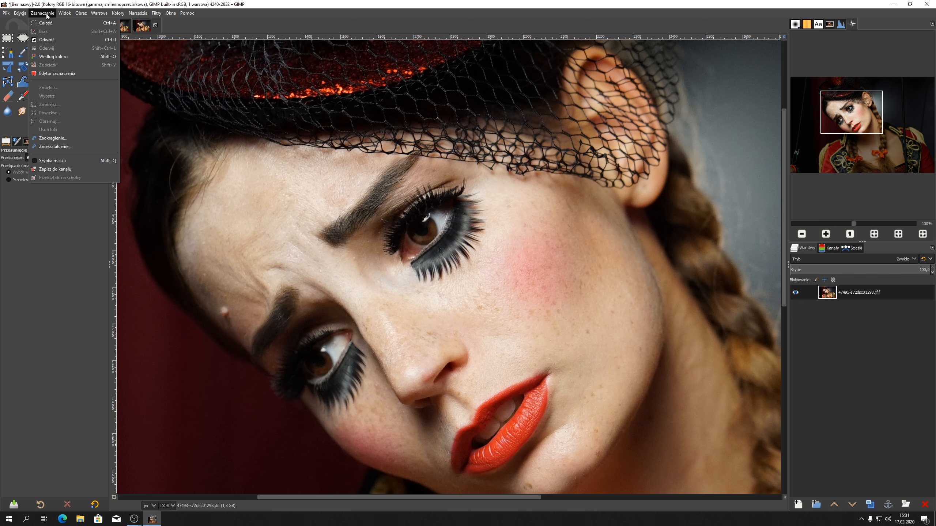
pyautogui.click(55, 161)
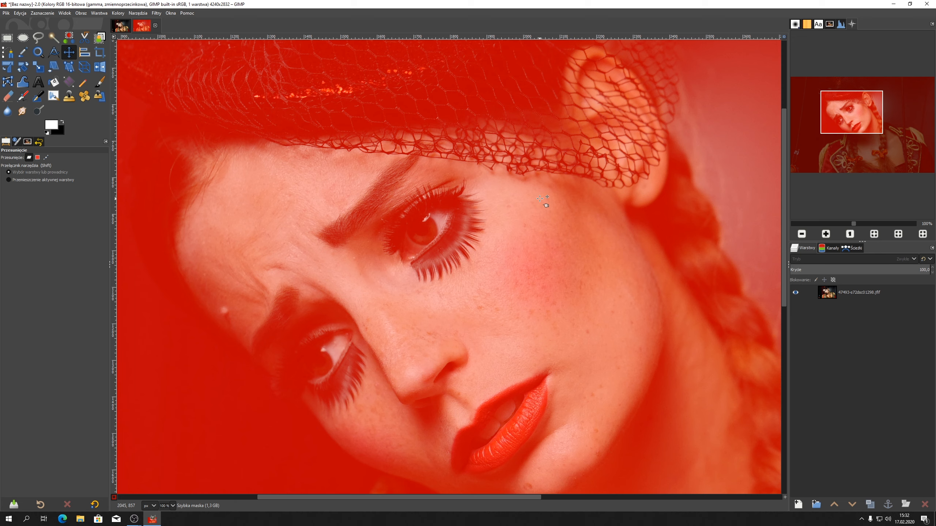
pyautogui.click(113, 498)
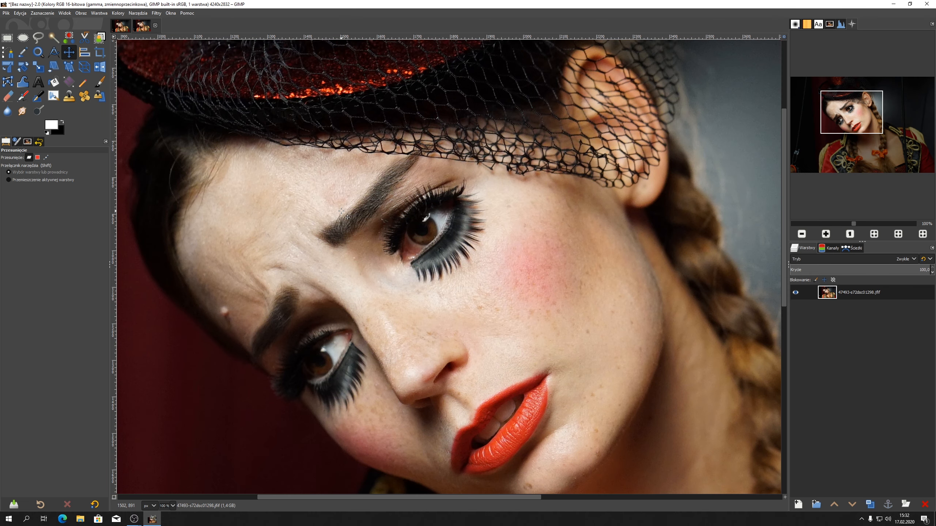
# Turn on the quick mask and paint white with a size 215 brush over the forehead, nose and upper eye
pyautogui.click(114, 497)
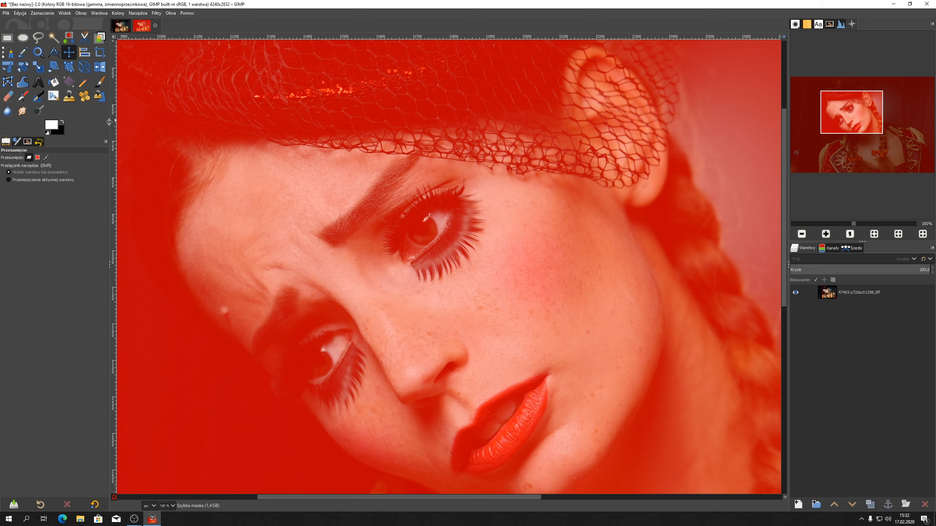
pyautogui.click(101, 82)
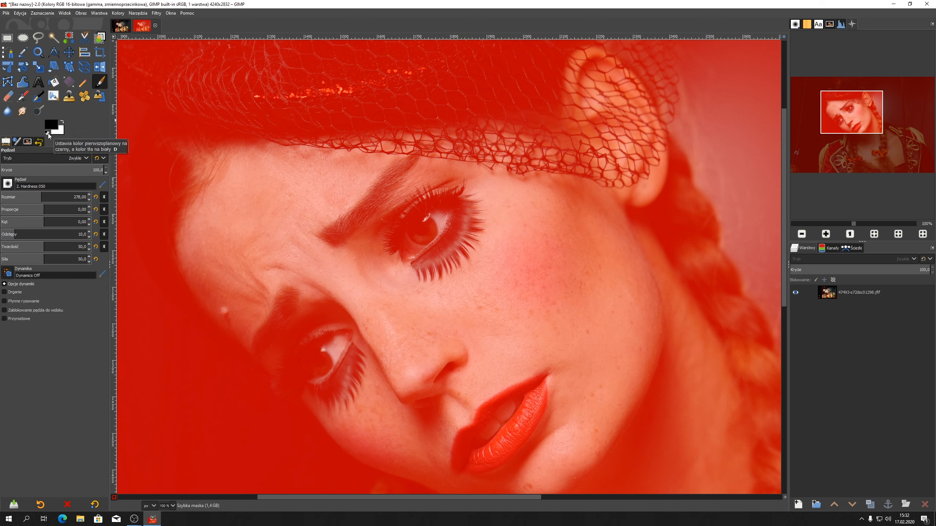
pyautogui.click(62, 122)
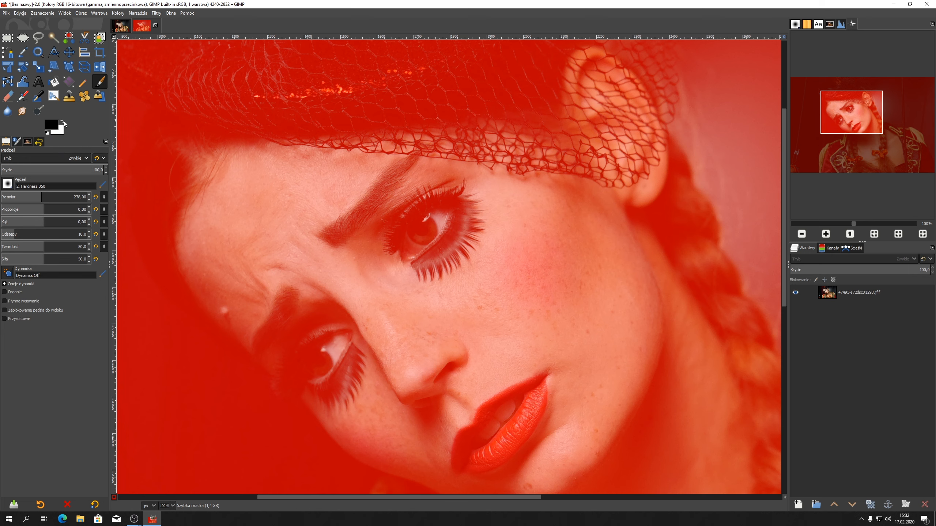
pyautogui.click(63, 122)
pyautogui.click(35, 194)
pyautogui.moveTo(321, 180)
pyautogui.mouseDown()
pyautogui.moveTo(272, 173)
pyautogui.moveTo(222, 198)
pyautogui.moveTo(234, 254)
pyautogui.moveTo(254, 269)
pyautogui.moveTo(332, 195)
pyautogui.moveTo(254, 211)
pyautogui.moveTo(280, 246)
pyautogui.moveTo(369, 302)
pyautogui.moveTo(432, 369)
pyautogui.moveTo(457, 336)
pyautogui.moveTo(438, 228)
pyautogui.moveTo(498, 243)
pyautogui.mouseUp()
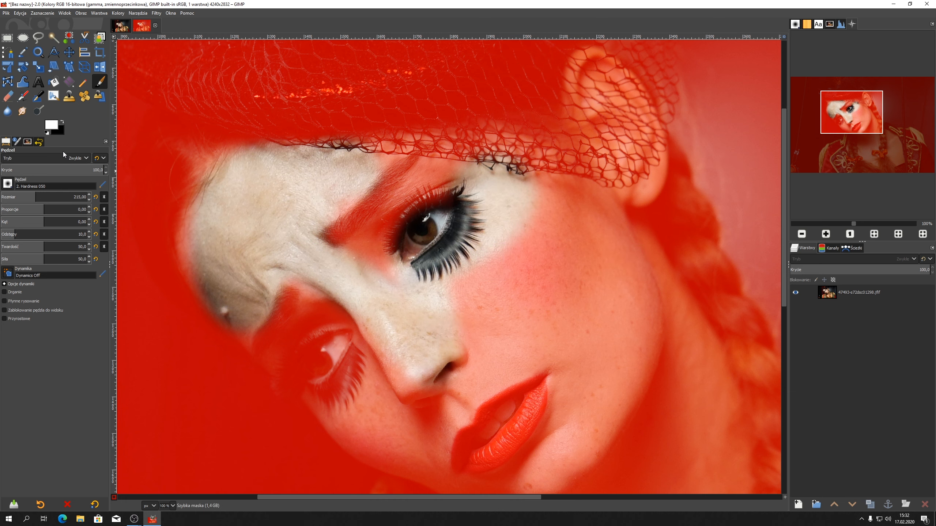
# Re-mask the upper eye and nose with black, and paint the whole face and netted ear white
pyautogui.click(62, 124)
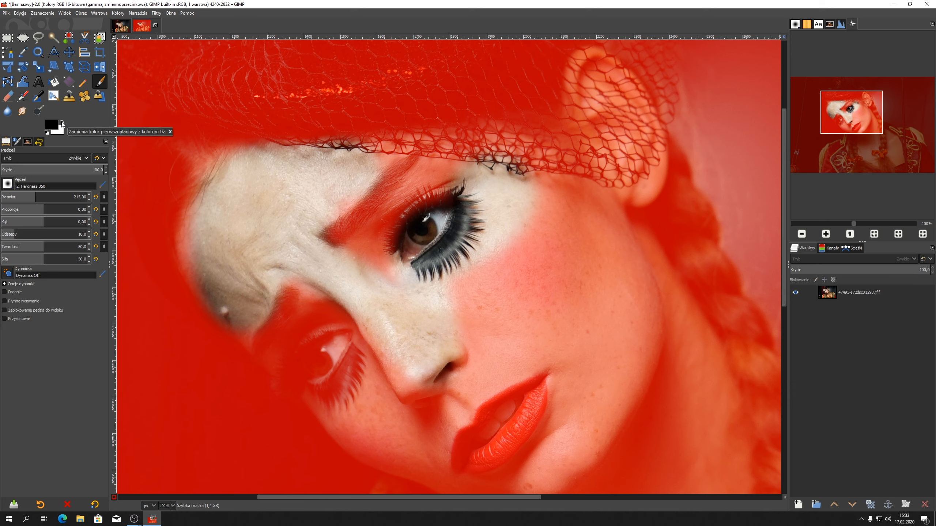
pyautogui.moveTo(507, 178)
pyautogui.mouseDown()
pyautogui.moveTo(461, 181)
pyautogui.moveTo(518, 166)
pyautogui.moveTo(509, 179)
pyautogui.moveTo(393, 191)
pyautogui.moveTo(520, 197)
pyautogui.moveTo(394, 260)
pyautogui.moveTo(499, 235)
pyautogui.moveTo(403, 296)
pyautogui.moveTo(429, 303)
pyautogui.moveTo(343, 259)
pyautogui.moveTo(351, 238)
pyautogui.moveTo(433, 324)
pyautogui.moveTo(414, 360)
pyautogui.moveTo(343, 290)
pyautogui.mouseUp()
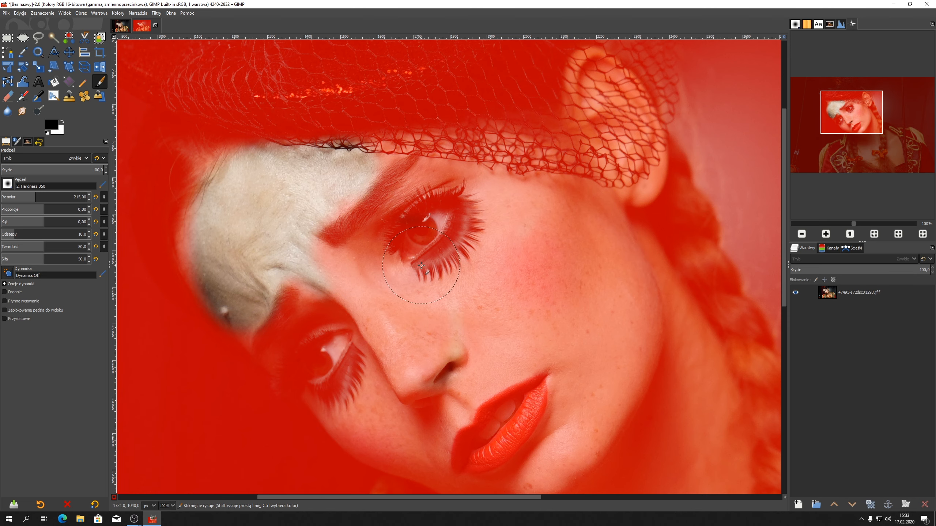
pyautogui.click(62, 120)
pyautogui.moveTo(344, 181)
pyautogui.mouseDown()
pyautogui.moveTo(613, 156)
pyautogui.moveTo(593, 83)
pyautogui.moveTo(637, 151)
pyautogui.moveTo(626, 258)
pyautogui.moveTo(703, 412)
pyautogui.moveTo(650, 295)
pyautogui.moveTo(436, 222)
pyautogui.moveTo(457, 218)
pyautogui.moveTo(307, 290)
pyautogui.moveTo(300, 369)
pyautogui.moveTo(375, 443)
pyautogui.moveTo(497, 473)
pyautogui.moveTo(534, 413)
pyautogui.moveTo(289, 281)
pyautogui.moveTo(422, 282)
pyautogui.moveTo(501, 377)
pyautogui.moveTo(571, 202)
pyautogui.moveTo(524, 338)
pyautogui.moveTo(597, 382)
pyautogui.moveTo(649, 341)
pyautogui.mouseUp()
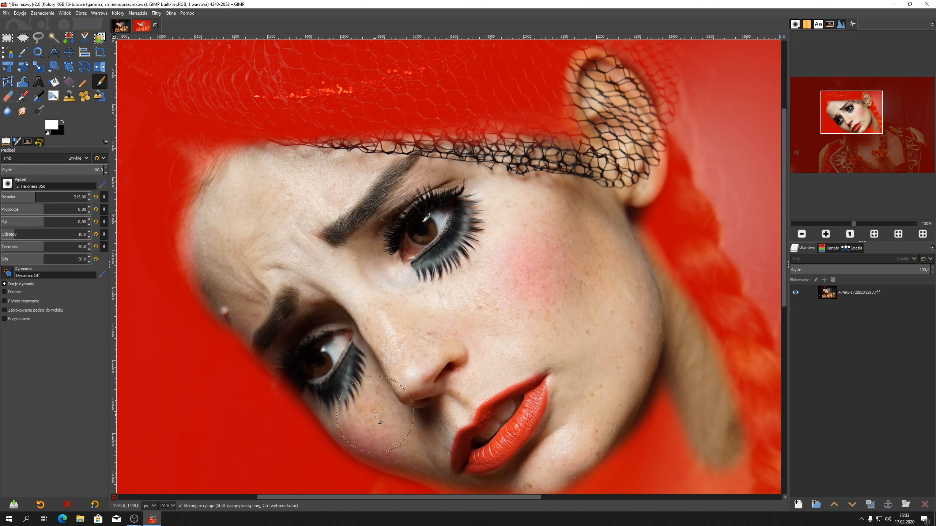
# Paint white on the quick mask over the lower face, neck, chest and bare shoulder, leaving the braids masked
pyautogui.scroll(-5, 563, 330)
pyautogui.moveTo(563, 330)
pyautogui.mouseDown()
pyautogui.moveTo(542, 339)
pyautogui.moveTo(686, 412)
pyautogui.moveTo(770, 221)
pyautogui.moveTo(607, 393)
pyautogui.moveTo(656, 265)
pyautogui.moveTo(649, 295)
pyautogui.mouseUp()
pyautogui.moveTo(411, 365); pyautogui.dragTo(411, 395)
pyautogui.moveTo(716, 268)
pyautogui.mouseDown()
pyautogui.moveTo(660, 447)
pyautogui.moveTo(676, 466)
pyautogui.mouseUp()
pyautogui.scroll(-5, 676, 467)
pyautogui.hscroll(4, 676, 467)
pyautogui.moveTo(683, 245); pyautogui.dragTo(764, 326)
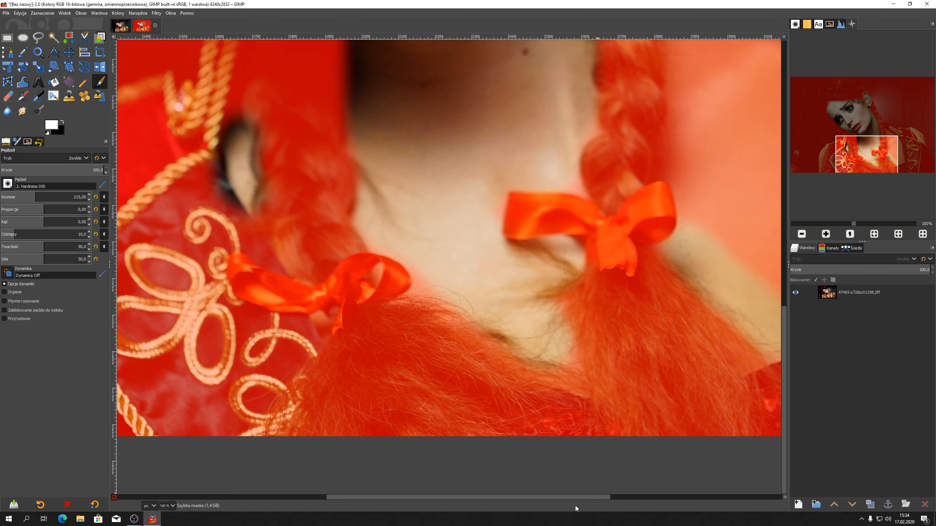
pyautogui.moveTo(872, 159); pyautogui.dragTo(900, 162)
pyautogui.moveTo(518, 306)
pyautogui.mouseDown()
pyautogui.moveTo(535, 271)
pyautogui.moveTo(385, 45)
pyautogui.moveTo(497, 241)
pyautogui.mouseUp()
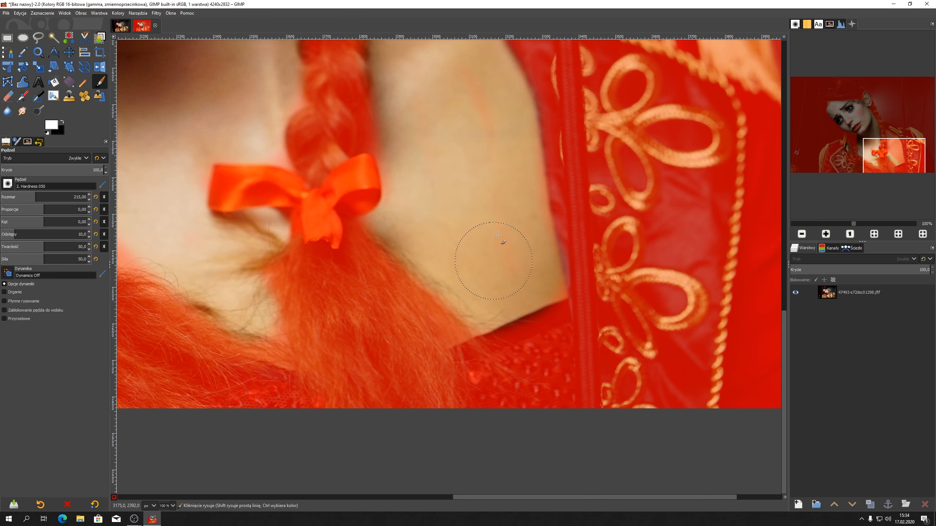
pyautogui.moveTo(895, 151); pyautogui.dragTo(896, 128)
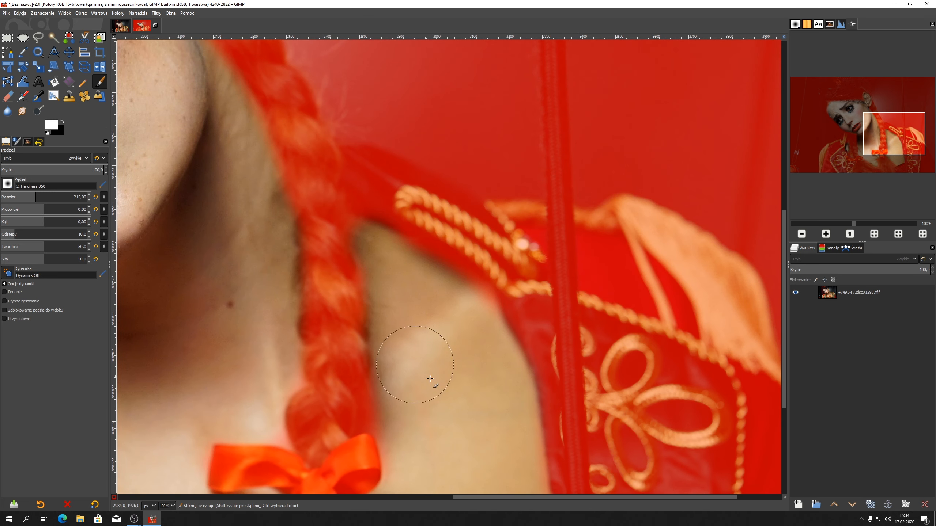
# Mask both eyebrows and the lips in black with the brush size set to 54
pyautogui.hscroll(-10, 325, 488)
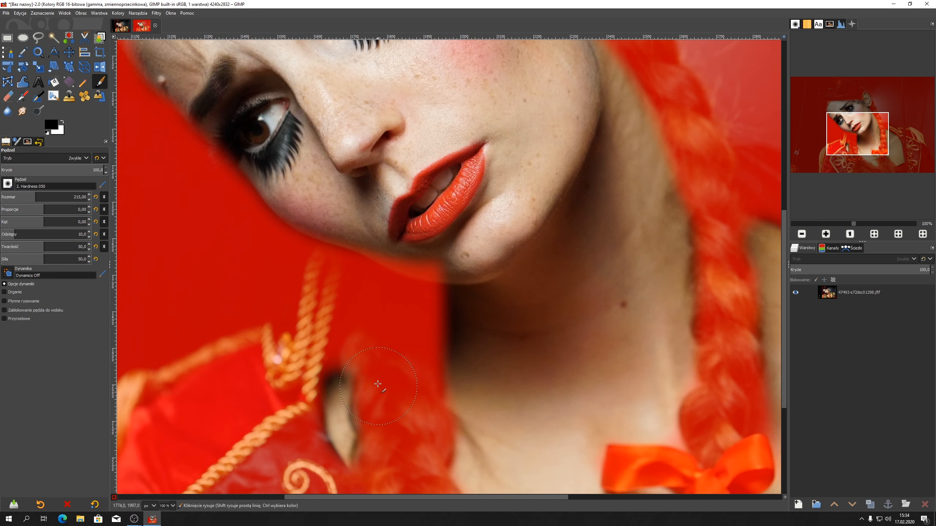
pyautogui.scroll(2, 786, 236)
pyautogui.moveTo(786, 236); pyautogui.dragTo(785, 185)
pyautogui.moveTo(37, 196)
pyautogui.mouseDown()
pyautogui.moveTo(86, 196)
pyautogui.moveTo(17, 198)
pyautogui.mouseUp()
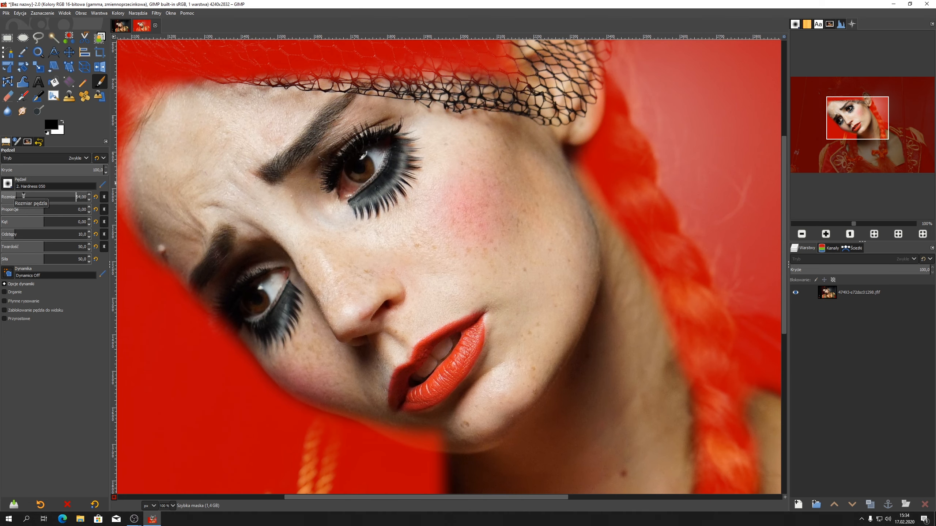
pyautogui.moveTo(347, 97)
pyautogui.mouseDown()
pyautogui.moveTo(286, 168)
pyautogui.moveTo(347, 96)
pyautogui.moveTo(267, 179)
pyautogui.mouseUp()
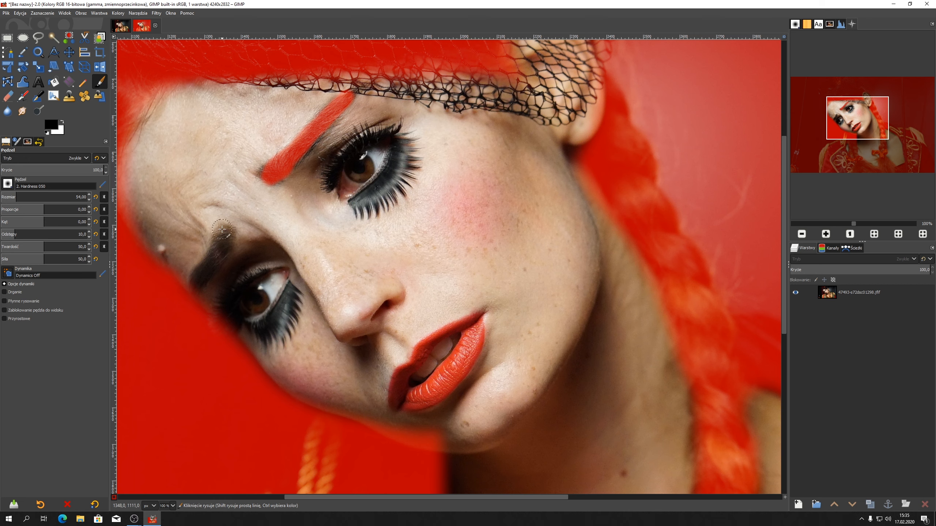
pyautogui.moveTo(223, 232)
pyautogui.mouseDown()
pyautogui.moveTo(220, 254)
pyautogui.moveTo(226, 233)
pyautogui.mouseUp()
pyautogui.moveTo(479, 317)
pyautogui.mouseDown()
pyautogui.moveTo(427, 341)
pyautogui.moveTo(392, 396)
pyautogui.moveTo(399, 404)
pyautogui.moveTo(424, 357)
pyautogui.moveTo(416, 372)
pyautogui.moveTo(453, 400)
pyautogui.mouseUp()
# Set the brush size to 81 and mask both eyes and their lashes in black
pyautogui.click(21, 195)
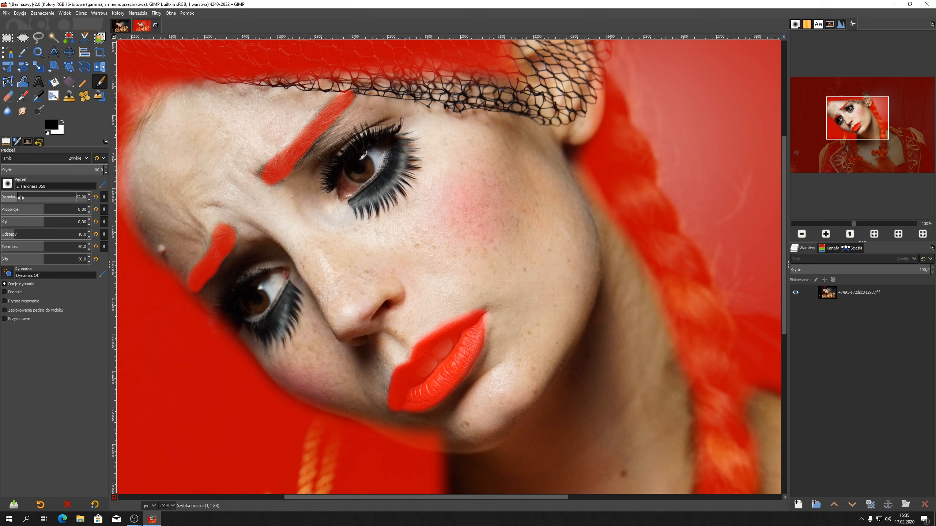
pyautogui.moveTo(280, 275)
pyautogui.mouseDown()
pyautogui.moveTo(223, 325)
pyautogui.moveTo(293, 332)
pyautogui.moveTo(287, 279)
pyautogui.moveTo(269, 302)
pyautogui.mouseUp()
pyautogui.moveTo(394, 129)
pyautogui.mouseDown()
pyautogui.moveTo(329, 153)
pyautogui.moveTo(361, 199)
pyautogui.moveTo(388, 198)
pyautogui.moveTo(404, 129)
pyautogui.moveTo(370, 183)
pyautogui.moveTo(354, 161)
pyautogui.moveTo(361, 189)
pyautogui.moveTo(346, 151)
pyautogui.moveTo(363, 196)
pyautogui.mouseUp()
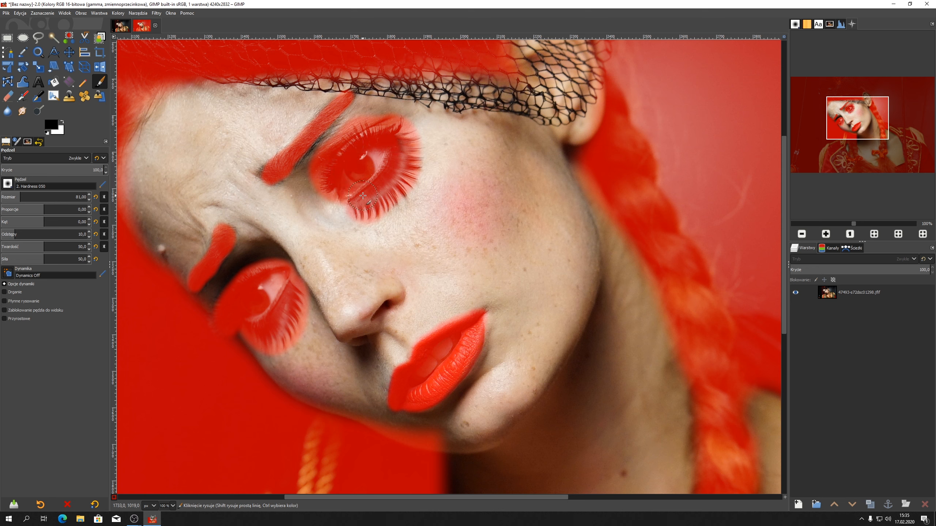
# Paint white around the edge of the lower eye to clean up its mask
pyautogui.click(62, 122)
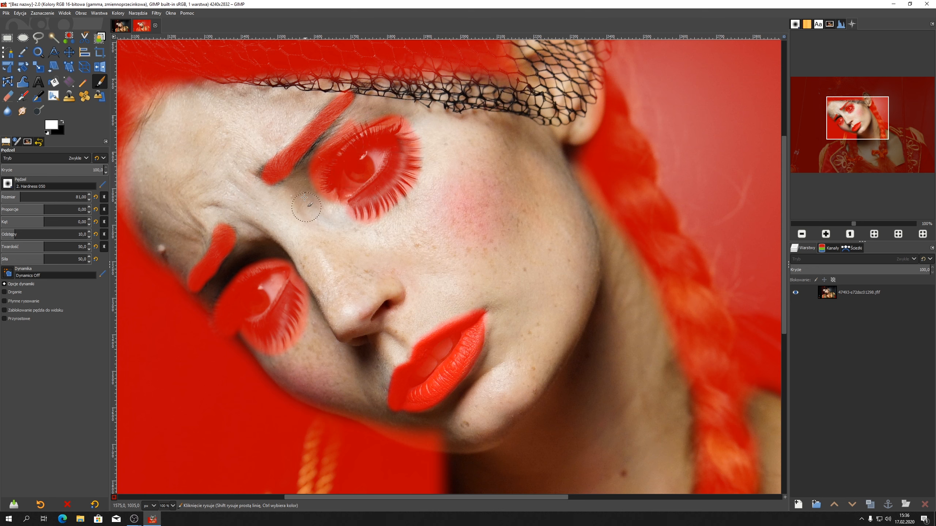
pyautogui.moveTo(312, 321); pyautogui.dragTo(277, 364)
pyautogui.moveTo(310, 296); pyautogui.dragTo(308, 280)
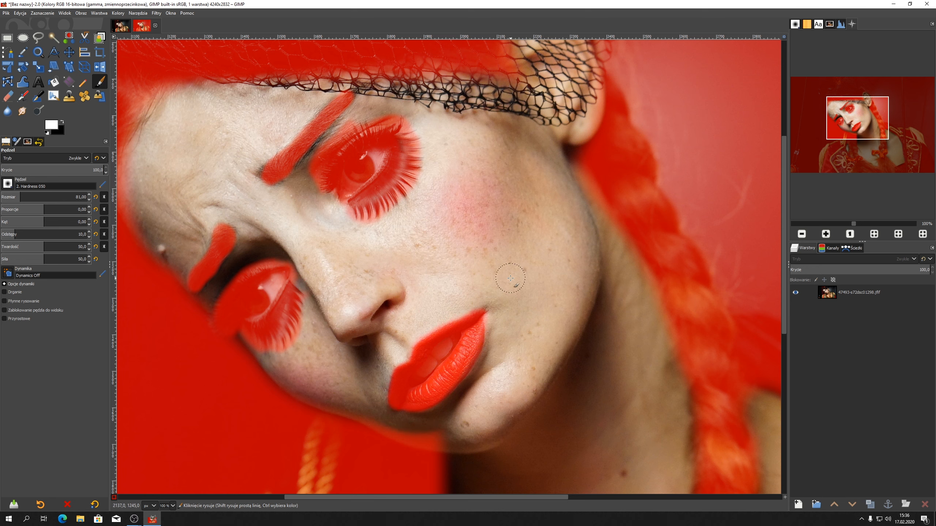
# Turn off the quick mask to get a skin selection, and save that selection to a channel
pyautogui.scroll(-4, 458, 256)
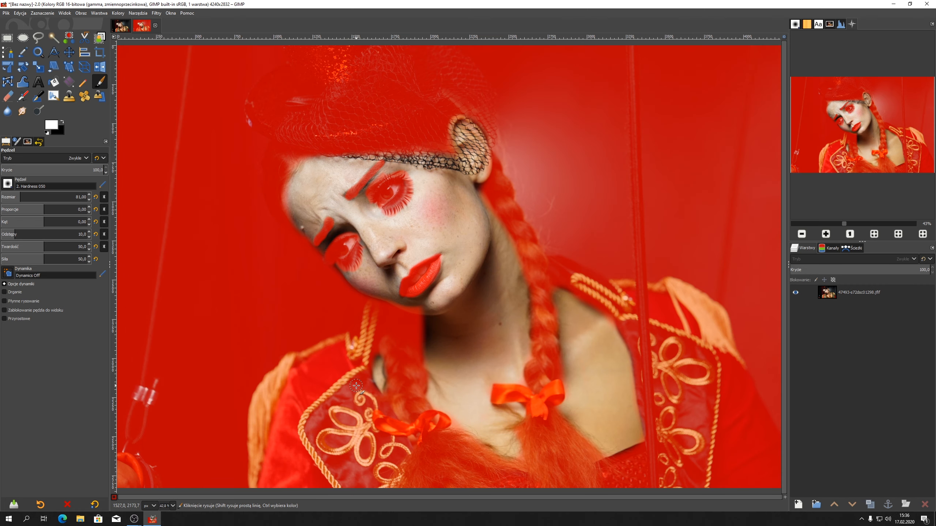
pyautogui.click(114, 497)
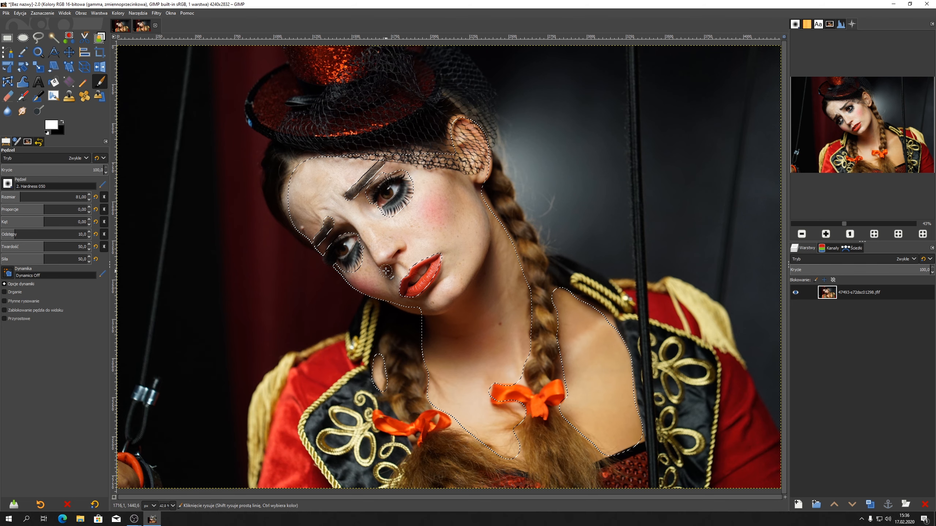
pyautogui.click(68, 54)
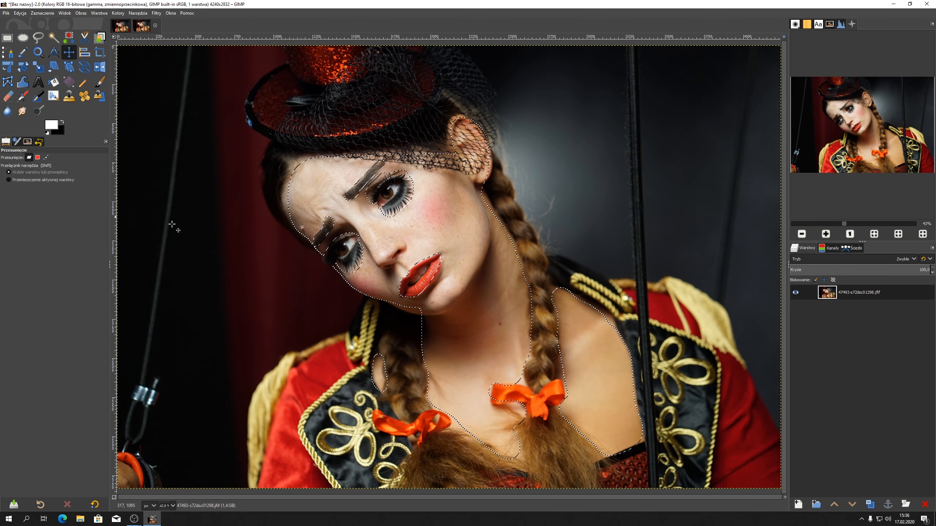
pyautogui.click(831, 249)
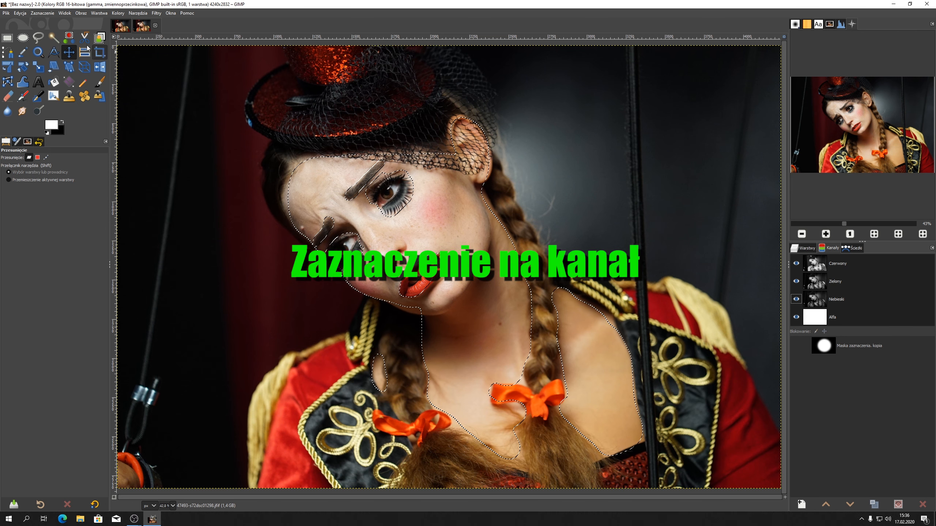
pyautogui.click(38, 14)
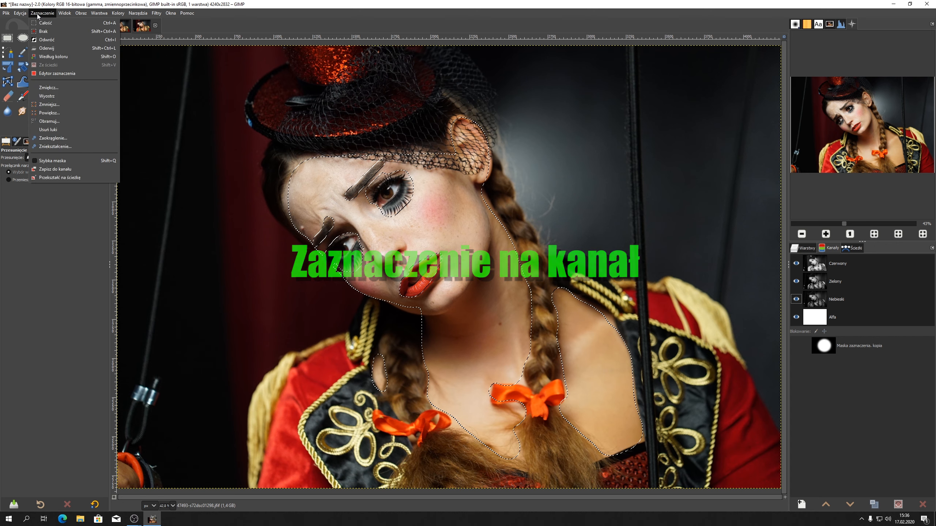
pyautogui.click(57, 169)
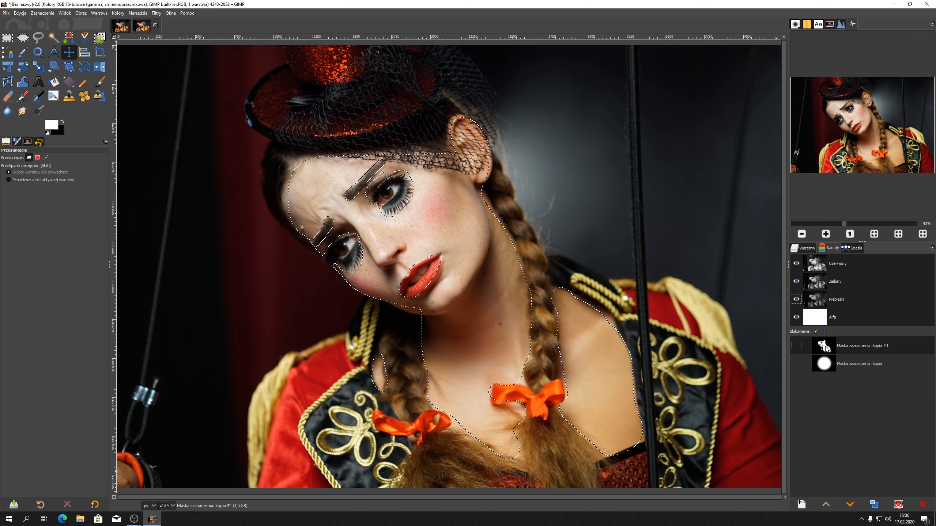
# Rename the saved skin channel to "Skóra" and clear the selection
pyautogui.doubleClick(856, 347)
pyautogui.write('Skóra')
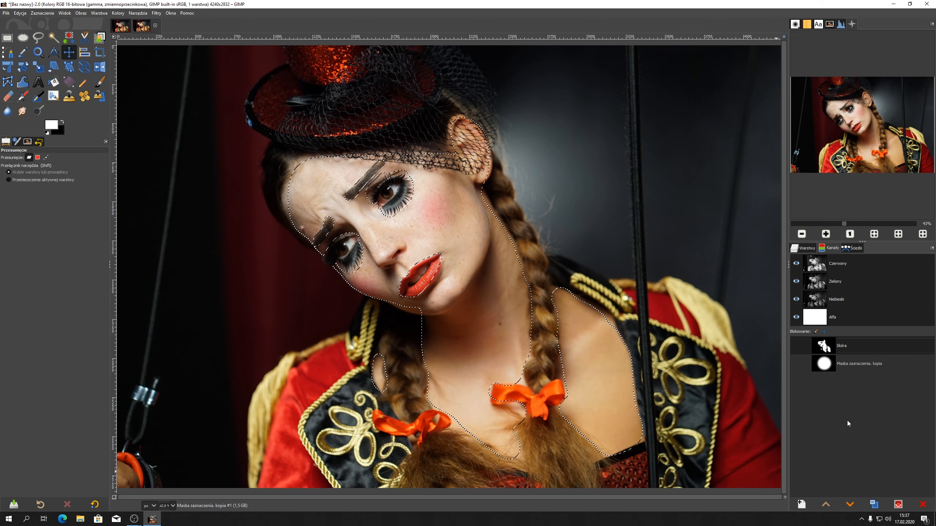
pyautogui.press('Return')
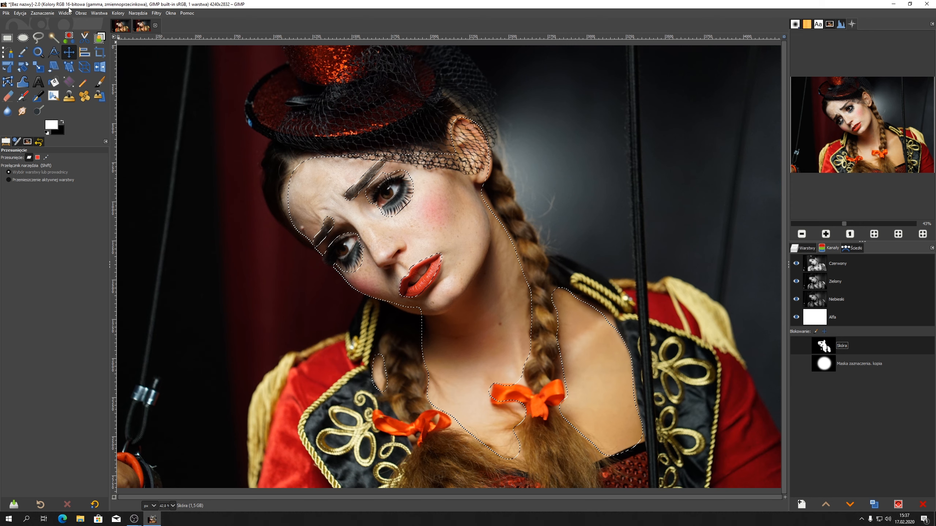
pyautogui.click(49, 14)
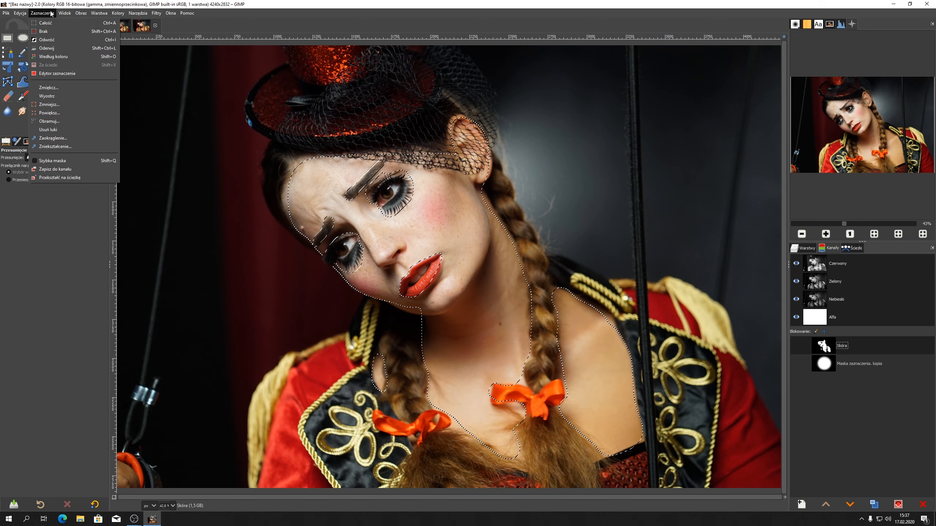
pyautogui.click(49, 32)
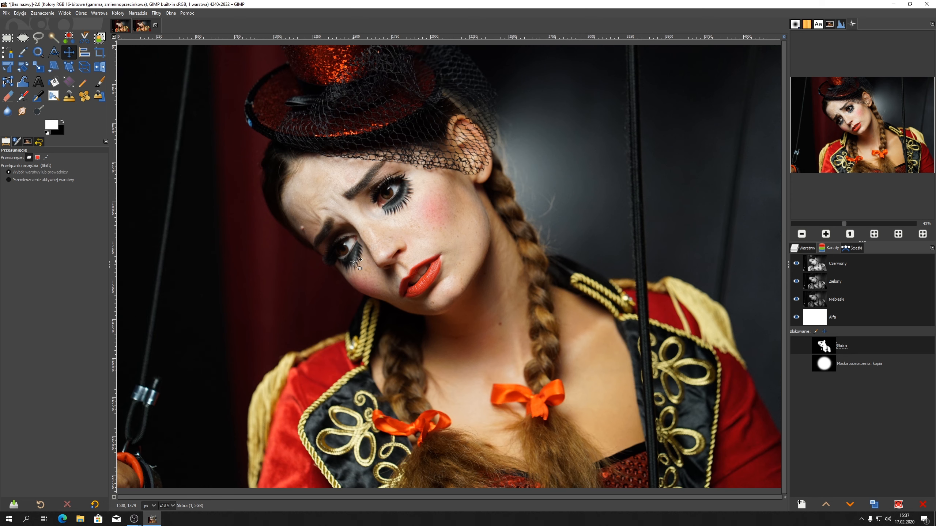
# Create a new layer group above the photo layer and name it "Grupa Separacja częstotliwości"
pyautogui.click(809, 249)
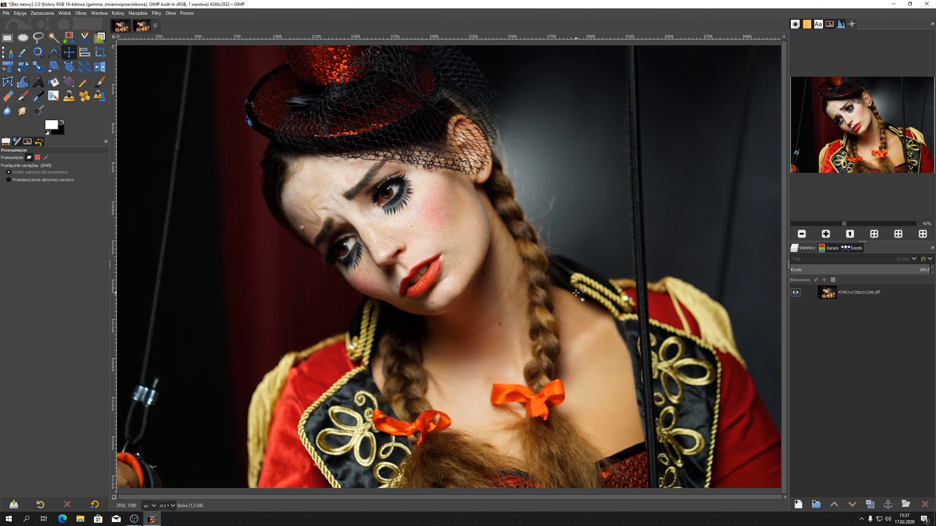
pyautogui.click(817, 506)
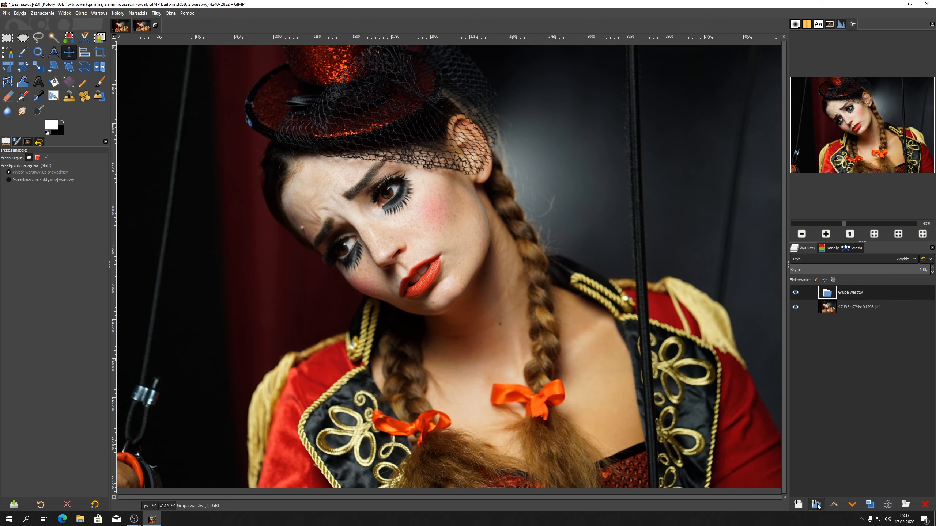
pyautogui.doubleClick(858, 293)
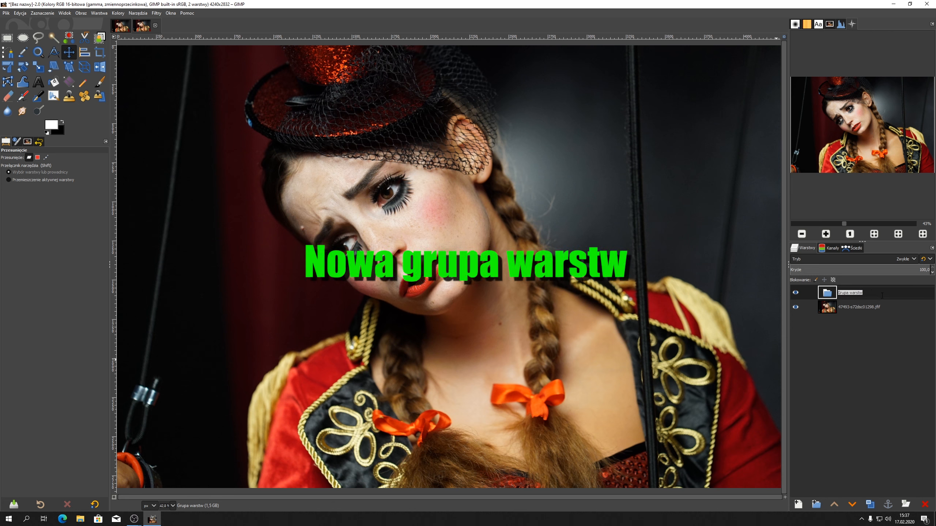
pyautogui.click(868, 292)
pyautogui.press('BackSpace')
pyautogui.press('BackSpace')
pyautogui.write('Separacja częstotliwości')
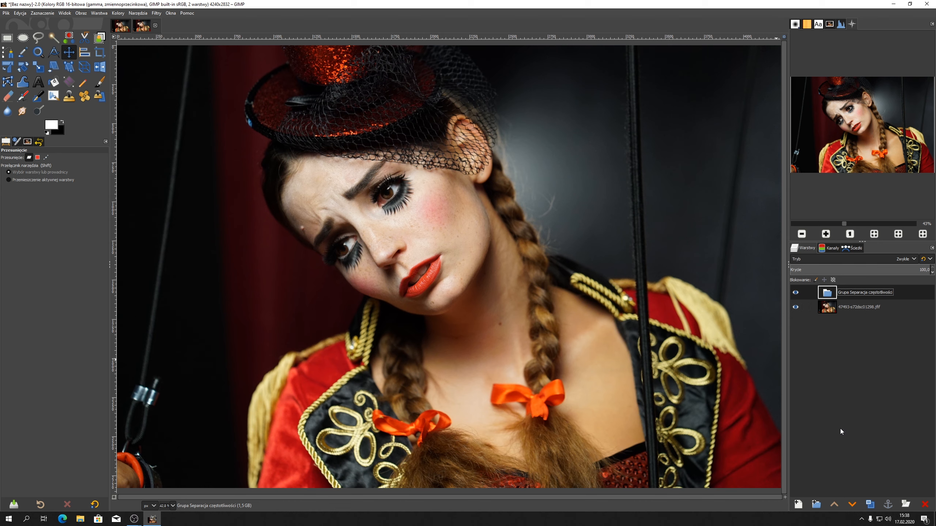
# Place a duplicate of the photo layer inside the Grupa Separacja częstotliwości group, and delete that copy
pyautogui.click(865, 307)
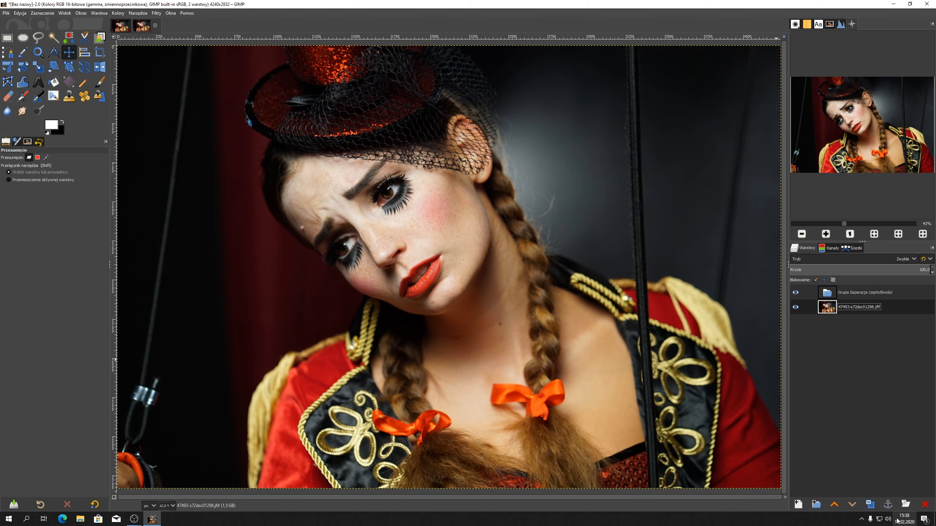
pyautogui.click(870, 506)
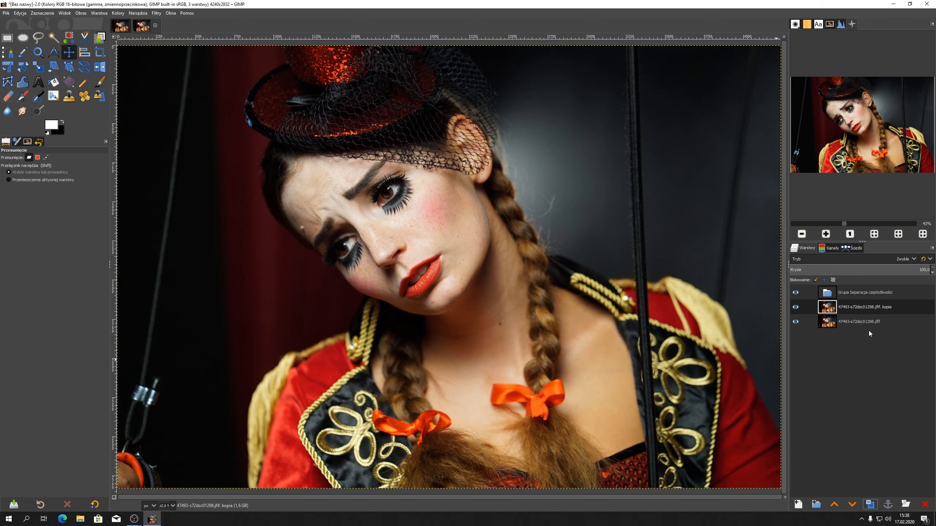
pyautogui.moveTo(855, 307); pyautogui.dragTo(856, 293)
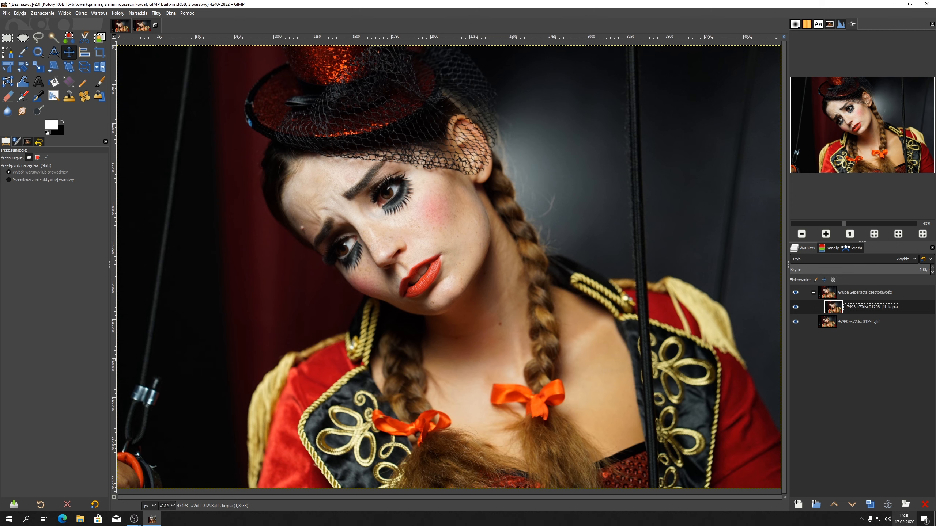
pyautogui.click(925, 505)
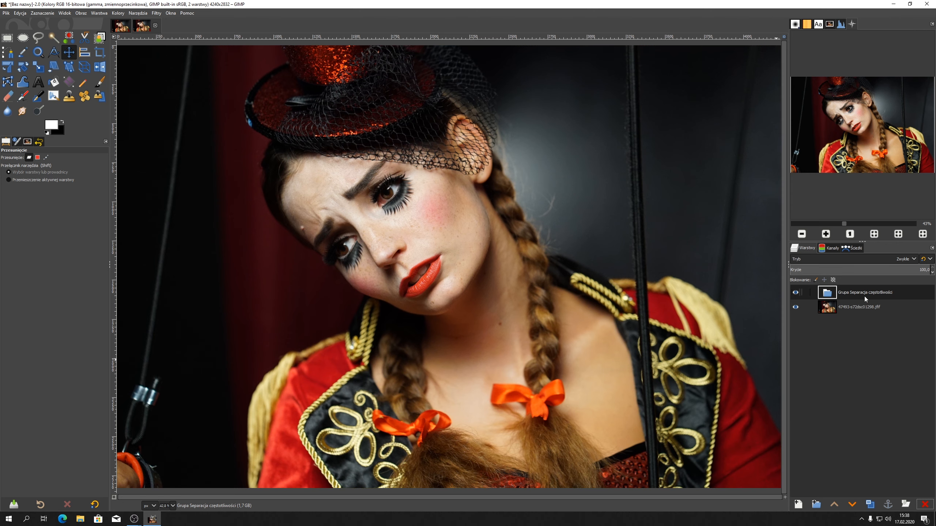
# Add a new layer from the visible image inside the Grupa Separacja częstotliwości group, hide the original photo layer, and duplicate the new layer
pyautogui.rightClick(893, 295)
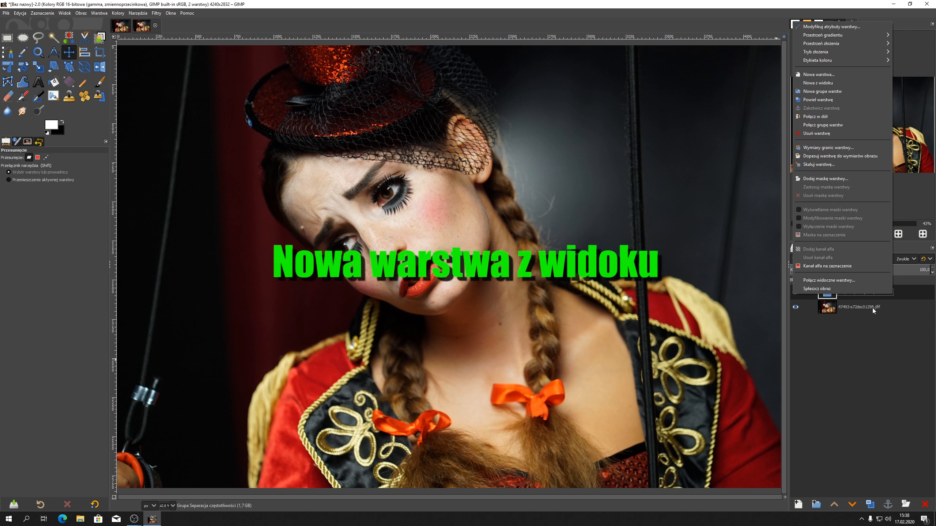
pyautogui.click(815, 83)
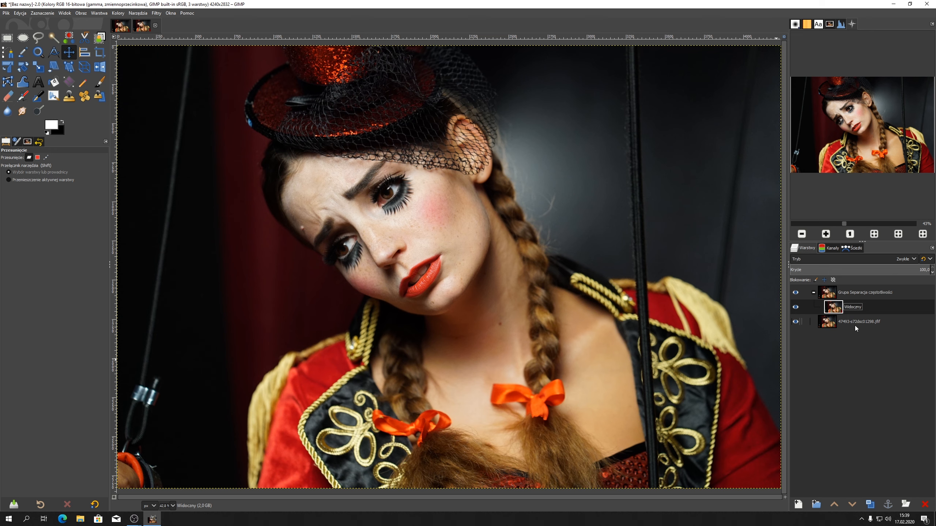
pyautogui.click(796, 321)
pyautogui.click(871, 505)
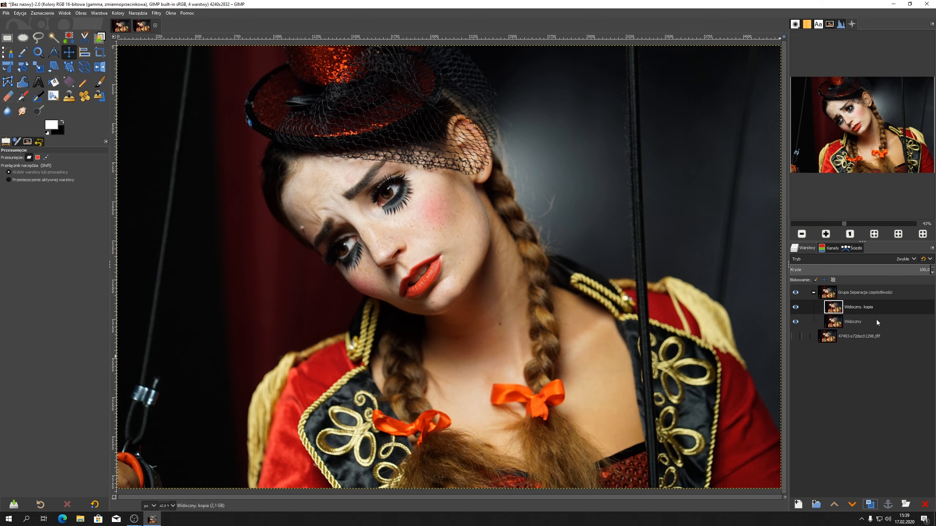
pyautogui.click(813, 293)
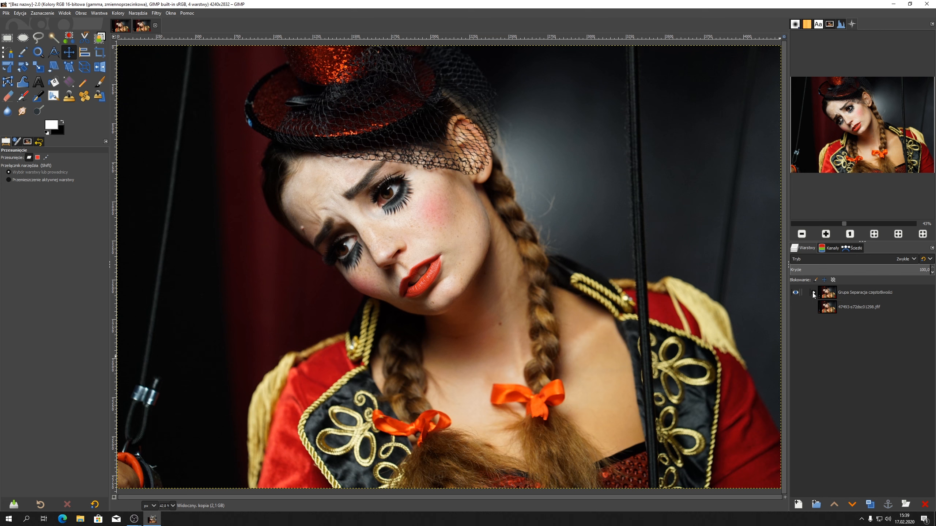
pyautogui.click(814, 293)
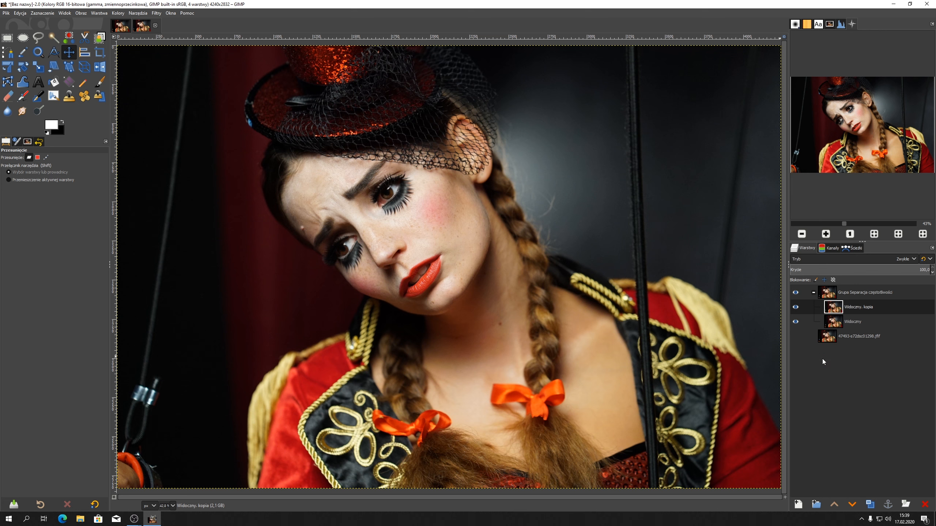
# Rename the lower layer in the group as "Kolor" and its copy above as "Detal"
pyautogui.doubleClick(858, 321)
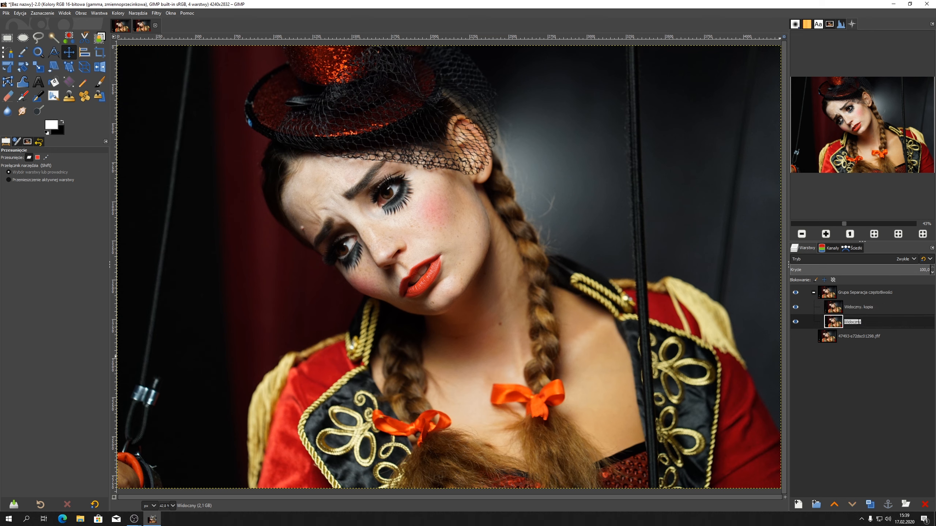
pyautogui.write('Kolor')
pyautogui.press('Return')
pyautogui.click(850, 310)
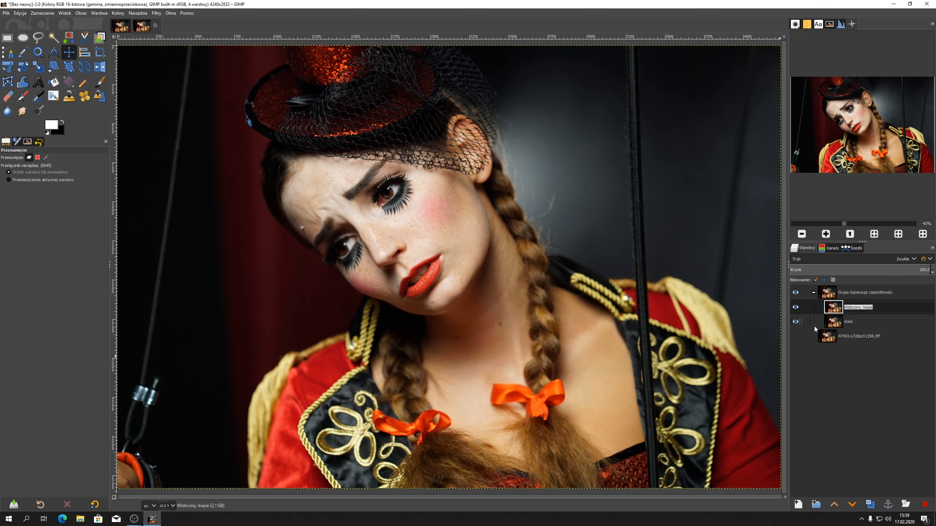
pyautogui.write('Detal')
pyautogui.press('Return')
# Hide the Detal layer and start a Gaussian Blur on the Kolor layer with the X and Y sizes set to 0
pyautogui.click(796, 307)
pyautogui.click(862, 327)
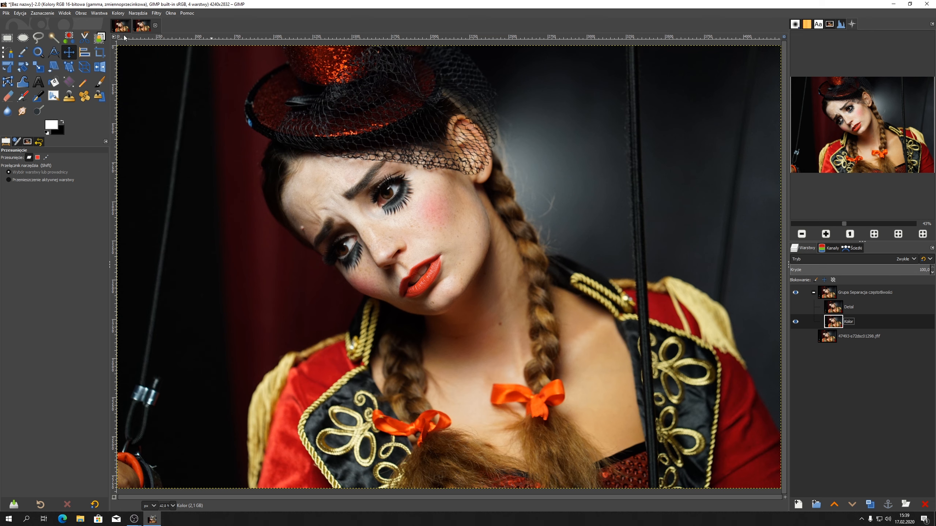
pyautogui.click(157, 14)
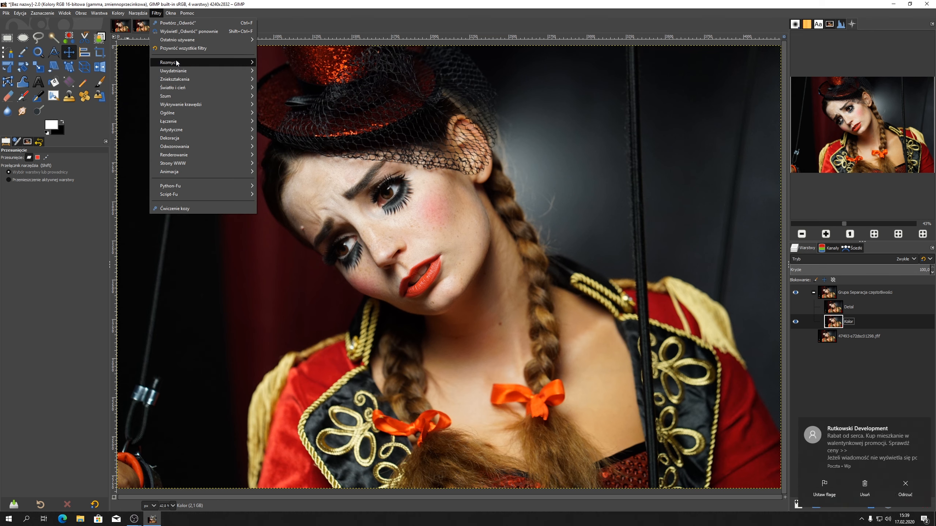
pyautogui.moveTo(176, 62)
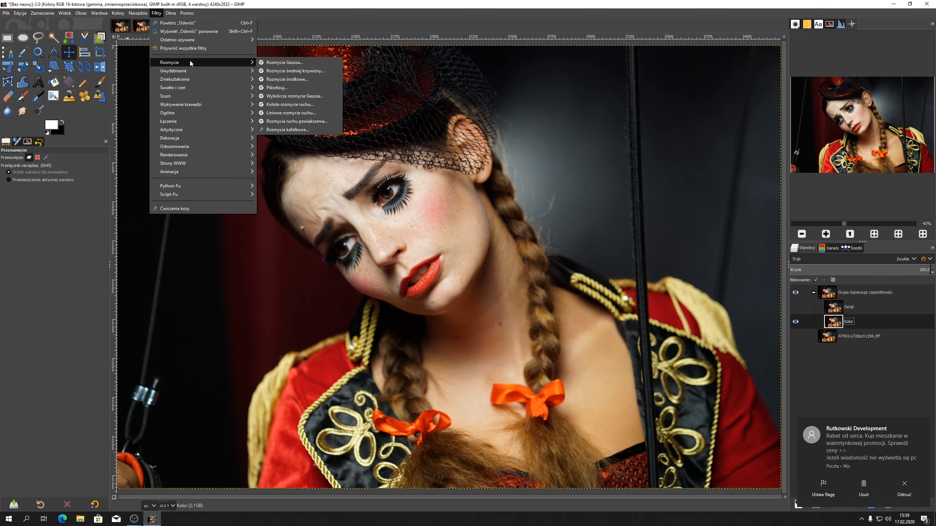
pyautogui.click(282, 63)
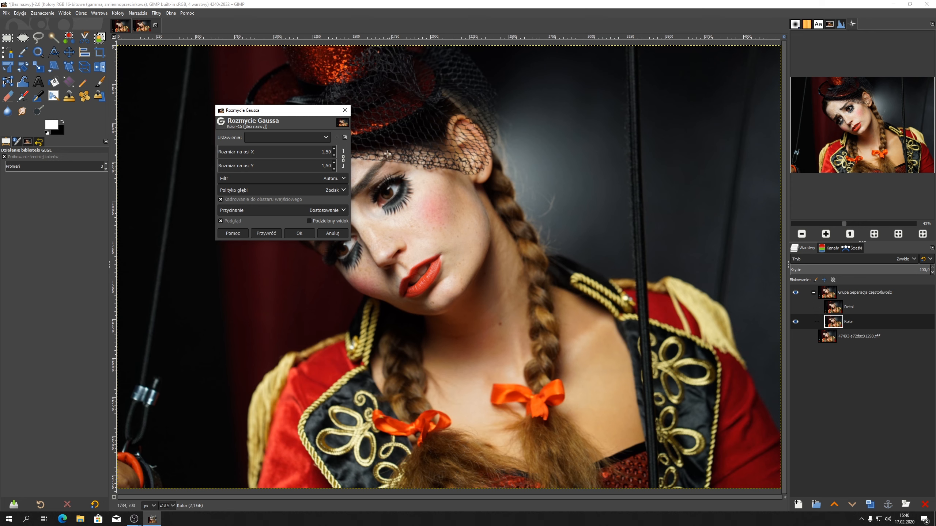
pyautogui.click(334, 149)
pyautogui.doubleClick(334, 156)
pyautogui.click(335, 156)
pyautogui.click(850, 233)
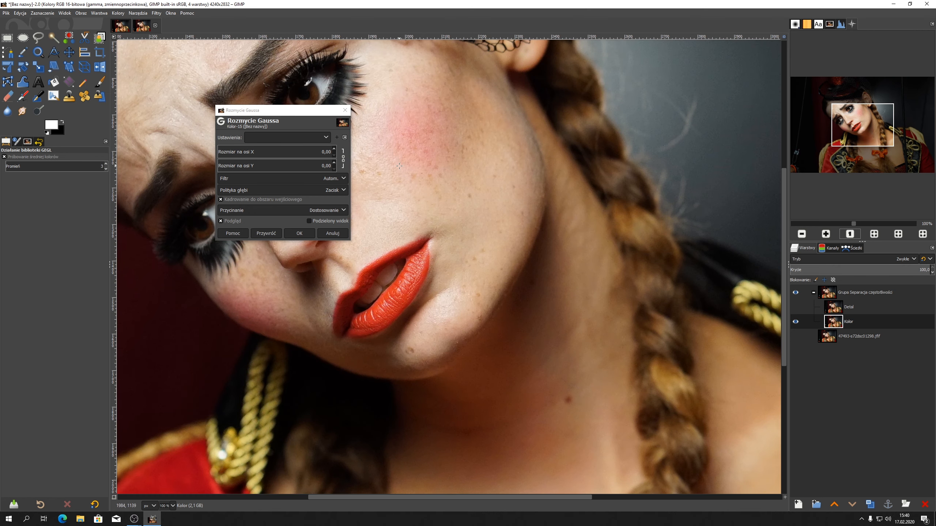
# Raise the Gaussian Blur size on both axes to slightly above 2.00 and apply it to the Kolor layer
pyautogui.click(334, 150)
pyautogui.click(334, 149)
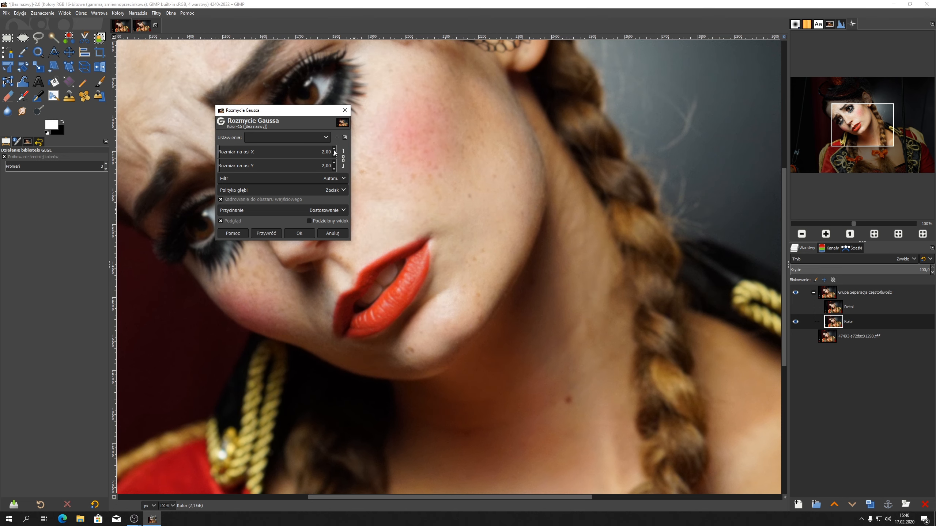
pyautogui.click(334, 150)
pyautogui.click(309, 233)
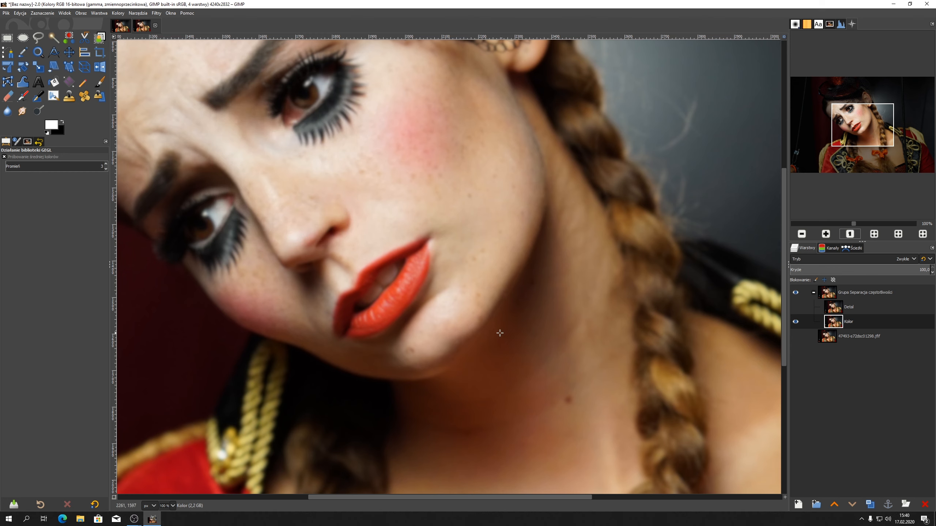
# Show the Detal layer and apply a High Pass filter to it with standard deviation 3.0 and contrast 1.000
pyautogui.click(852, 307)
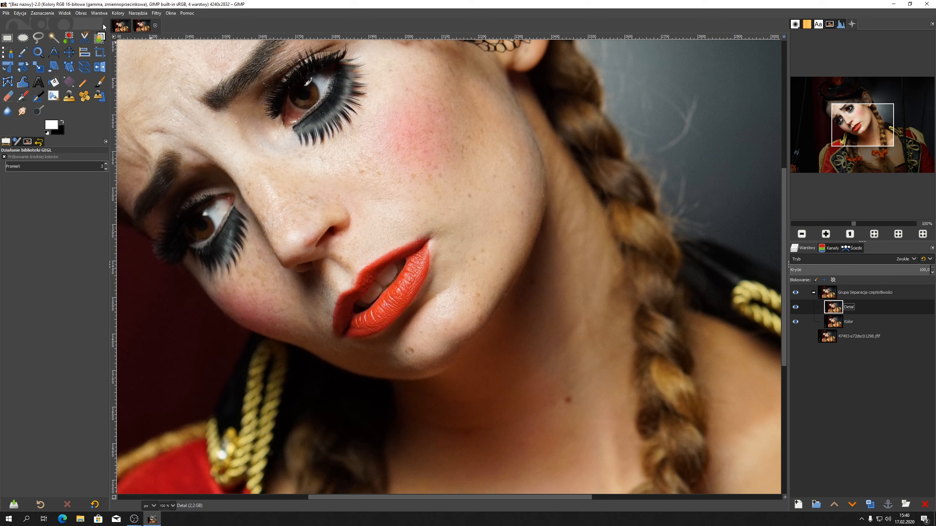
pyautogui.click(156, 14)
pyautogui.moveTo(181, 71)
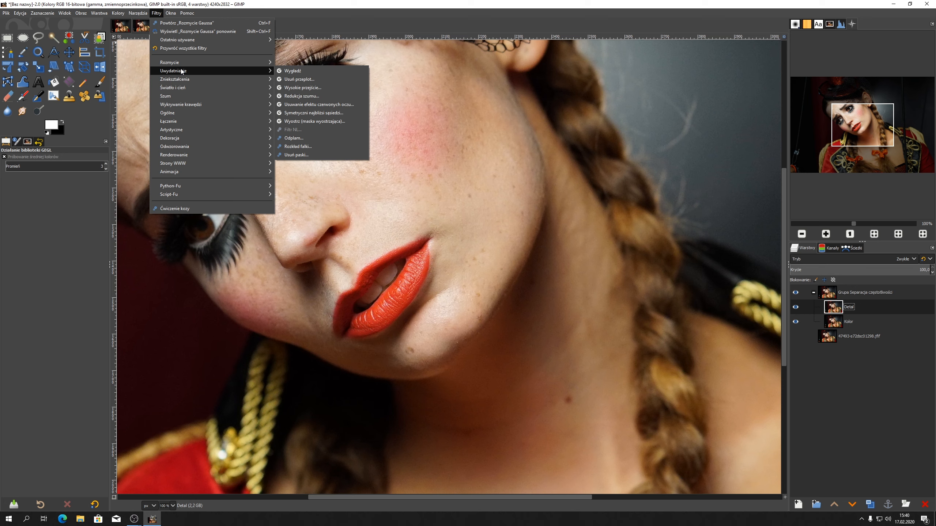
pyautogui.click(297, 88)
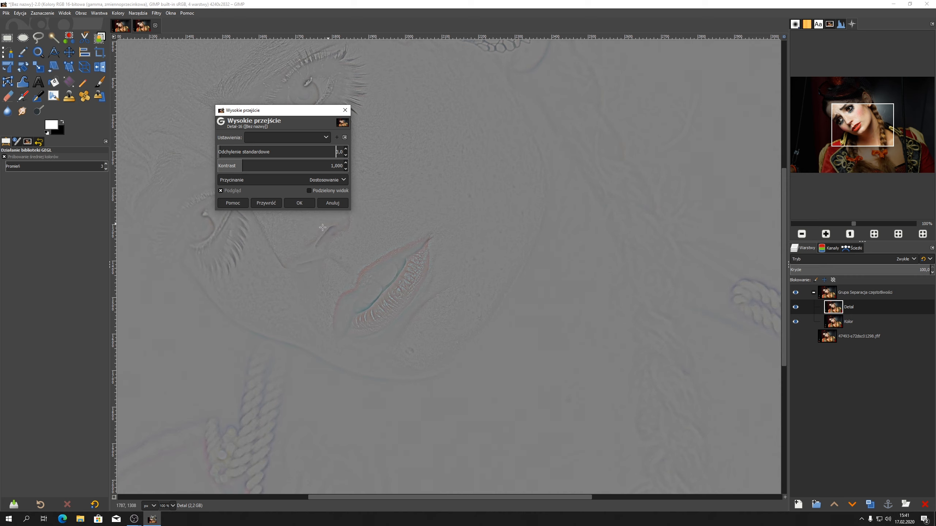
pyautogui.click(299, 203)
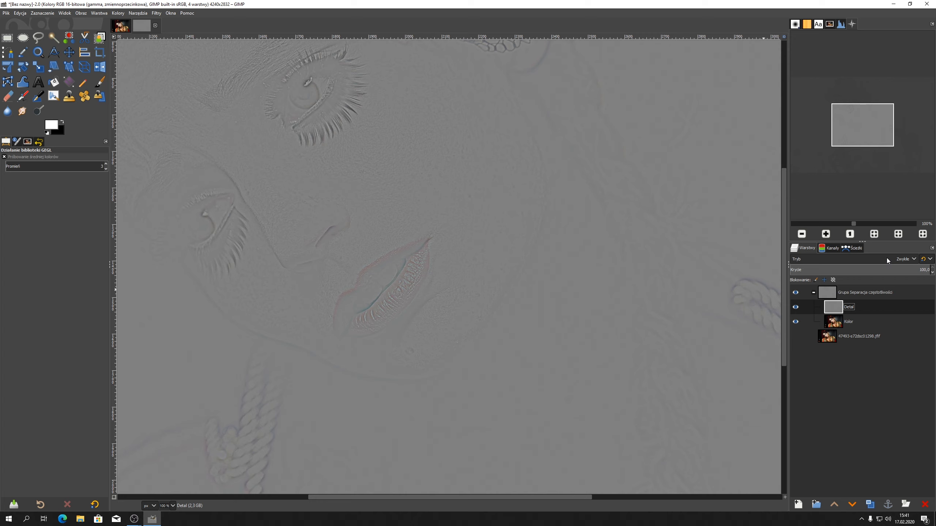
# Set the Detal layer's blend mode to Światło liniowe and compare the group's result with the original photo layer
pyautogui.click(911, 259)
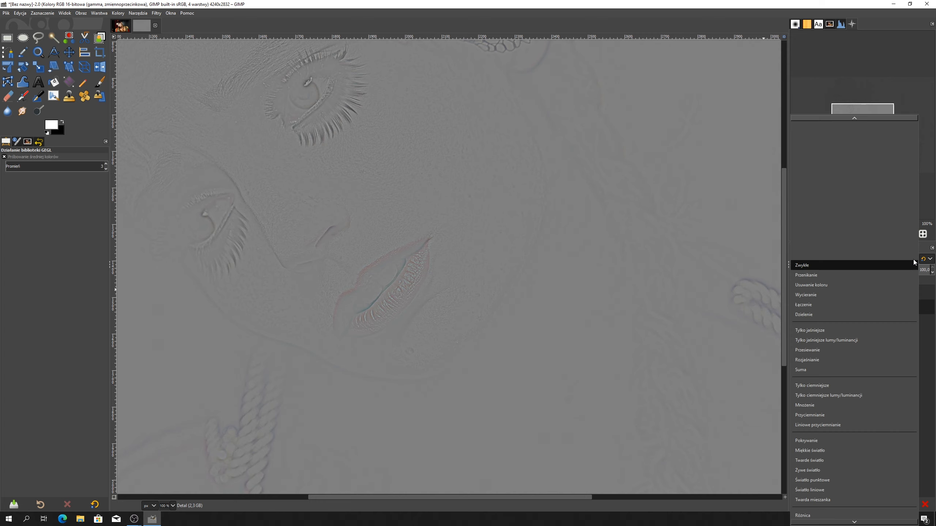
pyautogui.scroll(-1, 831, 425)
pyautogui.scroll(-2, 831, 428)
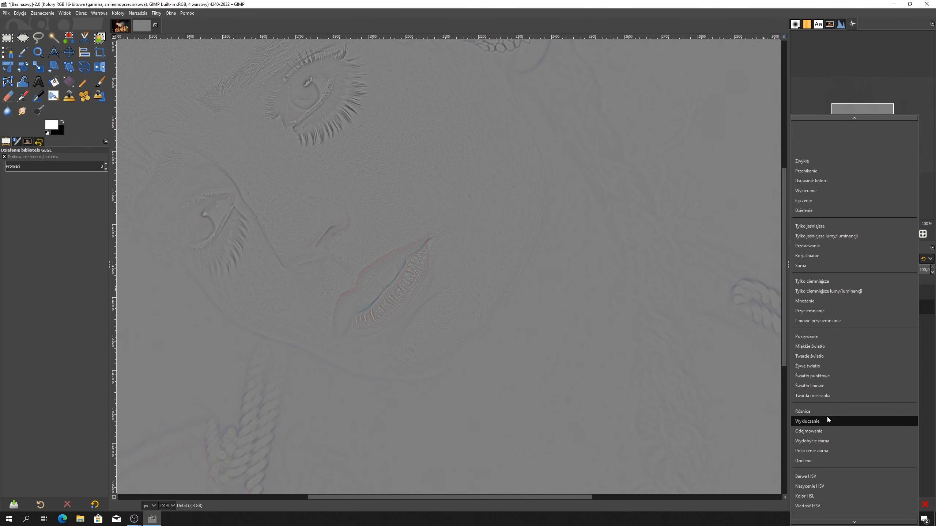
pyautogui.click(818, 387)
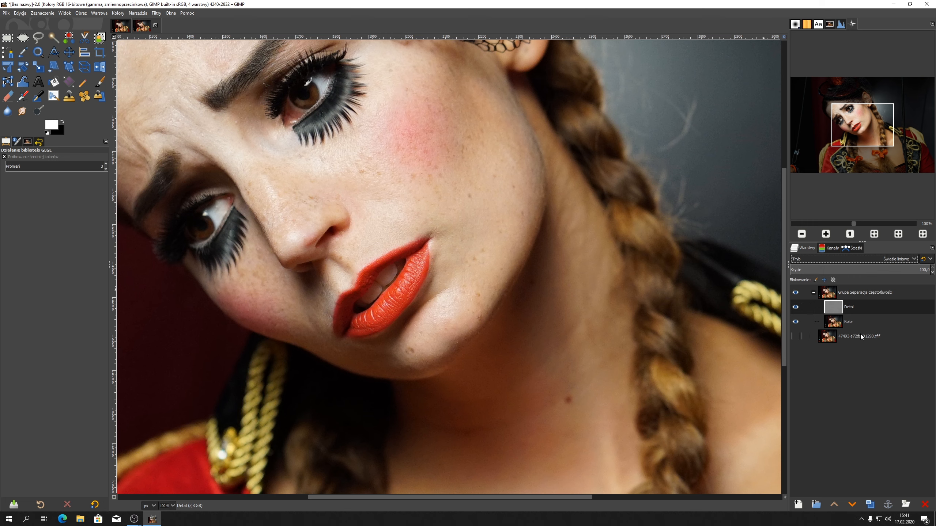
pyautogui.keyDown('shift'); pyautogui.click(795, 336); pyautogui.keyUp('shift')
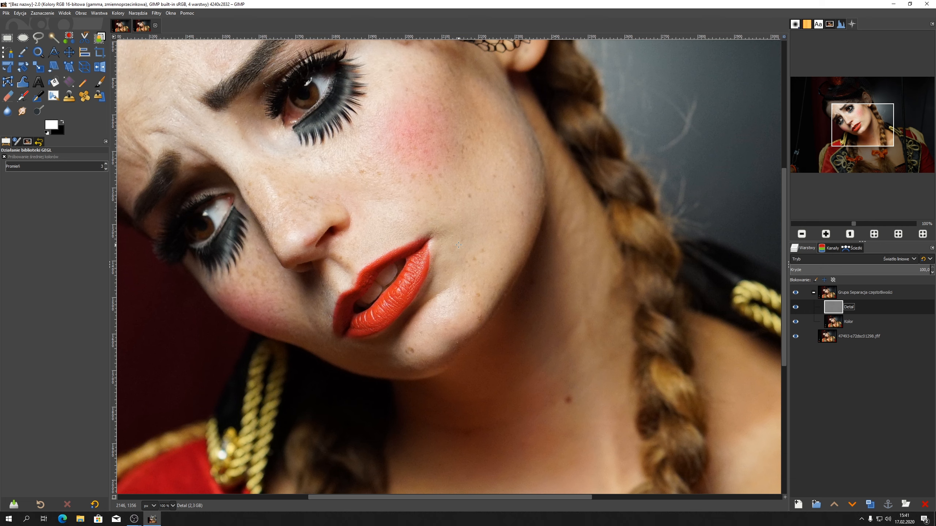
pyautogui.click(799, 338)
# Duplicate the Kolor layer and apply a Gaussian Blur of size 8.55 on both axes to the copy
pyautogui.click(868, 322)
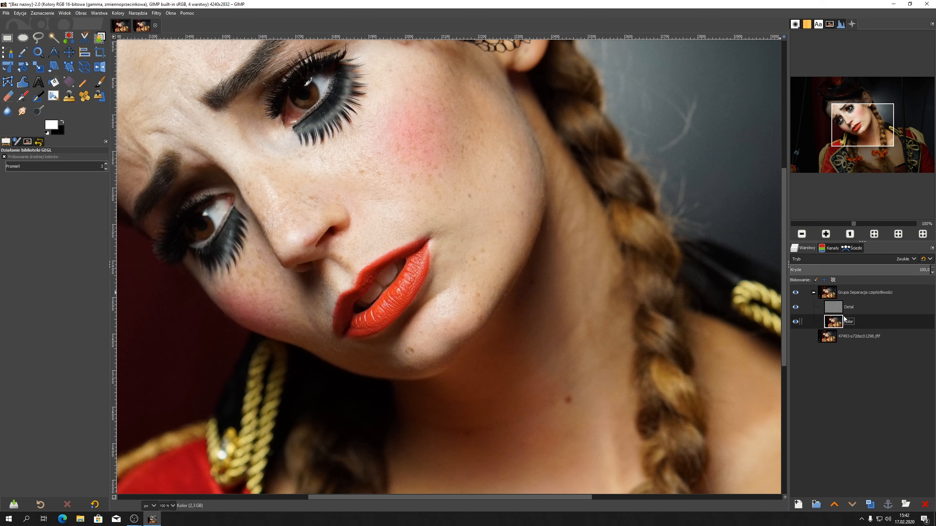
pyautogui.click(872, 505)
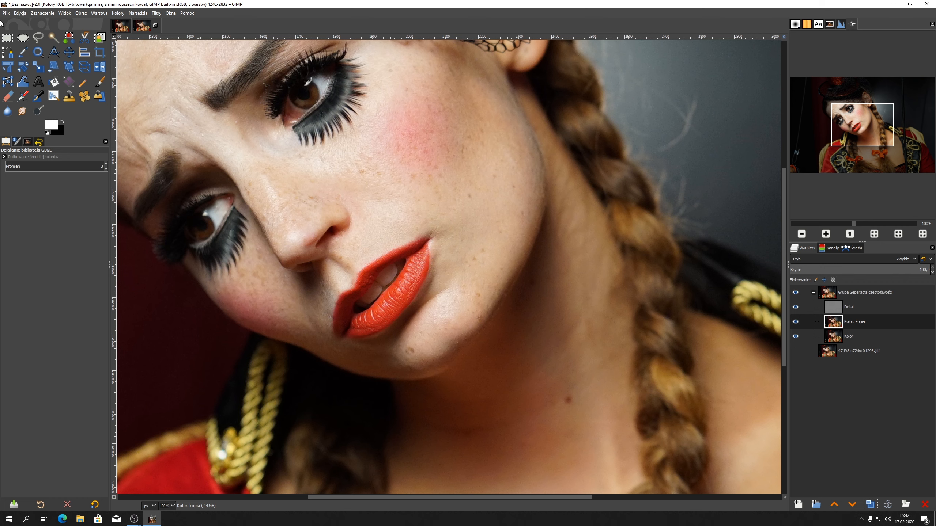
pyautogui.click(154, 13)
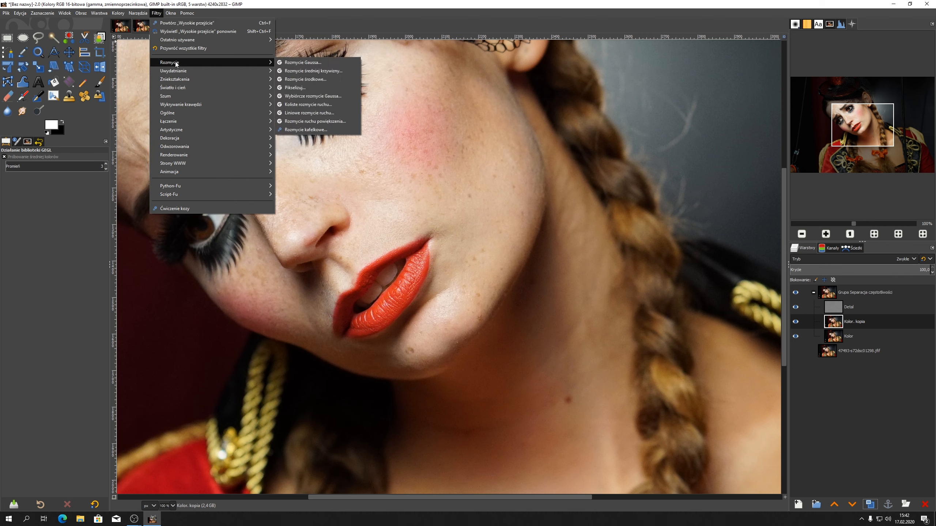
pyautogui.moveTo(207, 63)
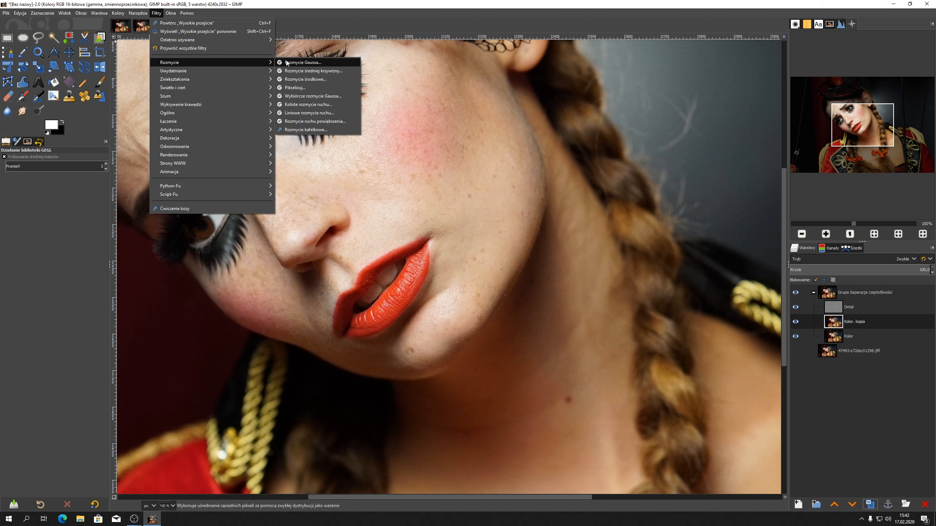
pyautogui.click(306, 64)
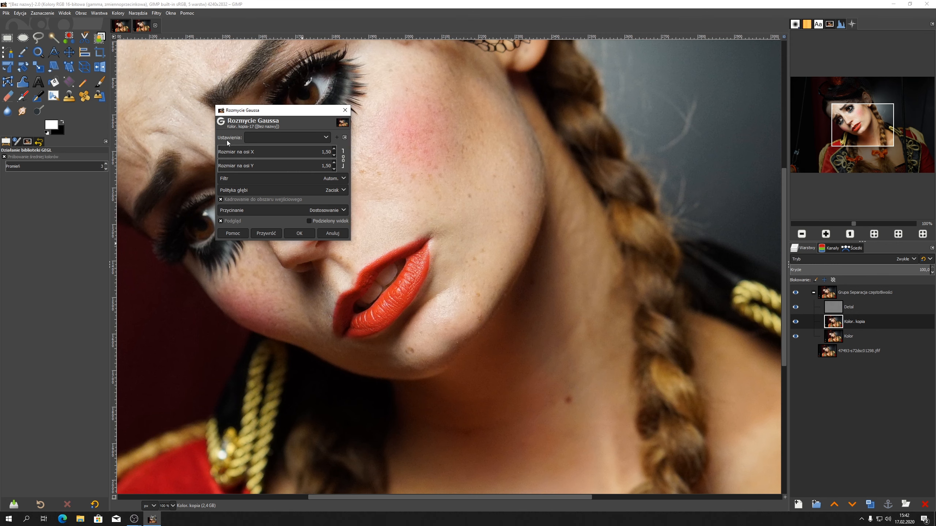
pyautogui.moveTo(238, 151); pyautogui.dragTo(228, 152)
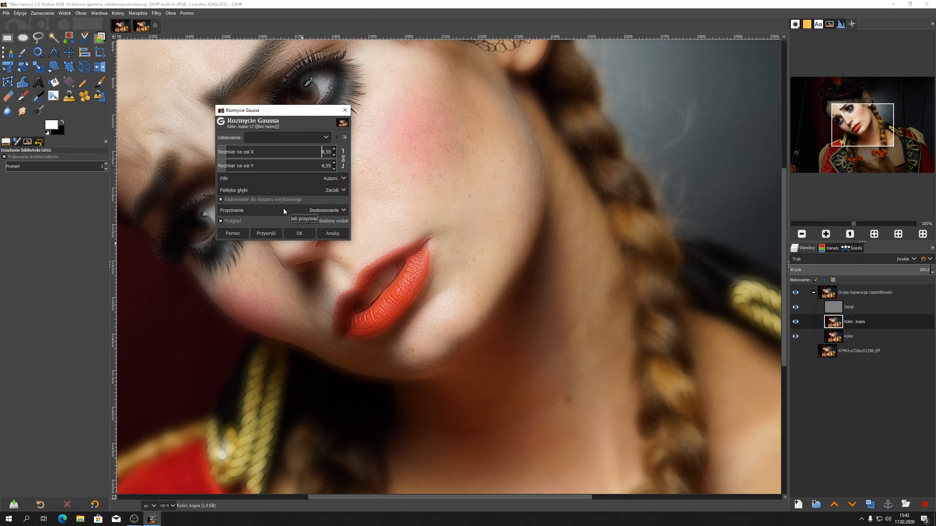
pyautogui.click(299, 233)
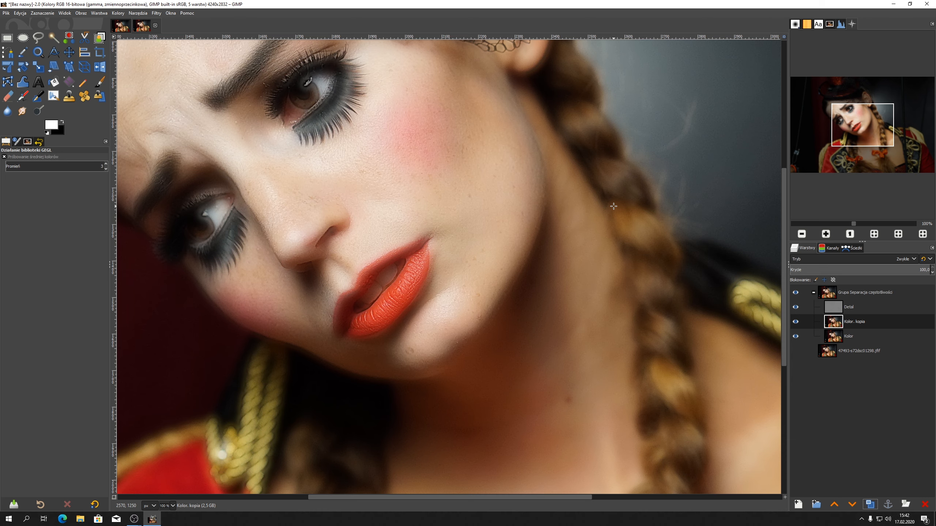
# Load the Skóra channel as a selection and return to the layer list
pyautogui.hotkey('shift', 'ctrl', 'j')
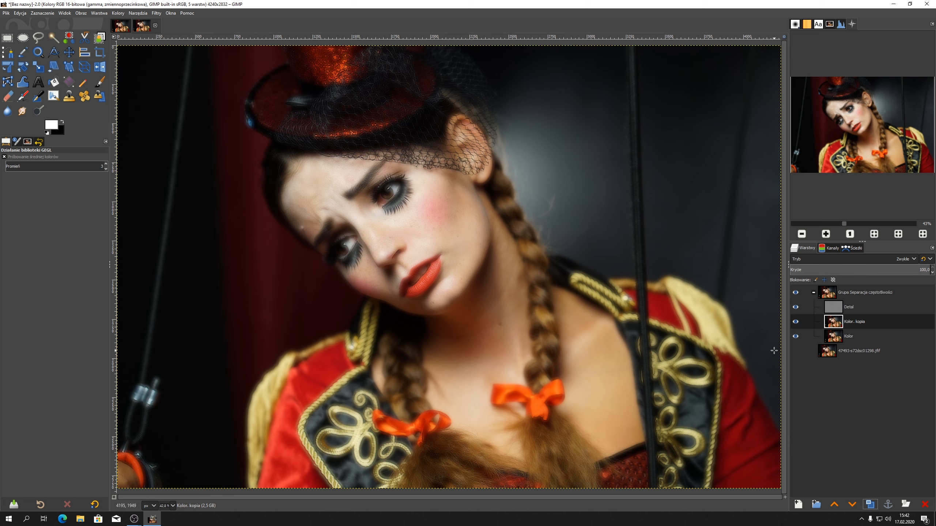
pyautogui.click(832, 251)
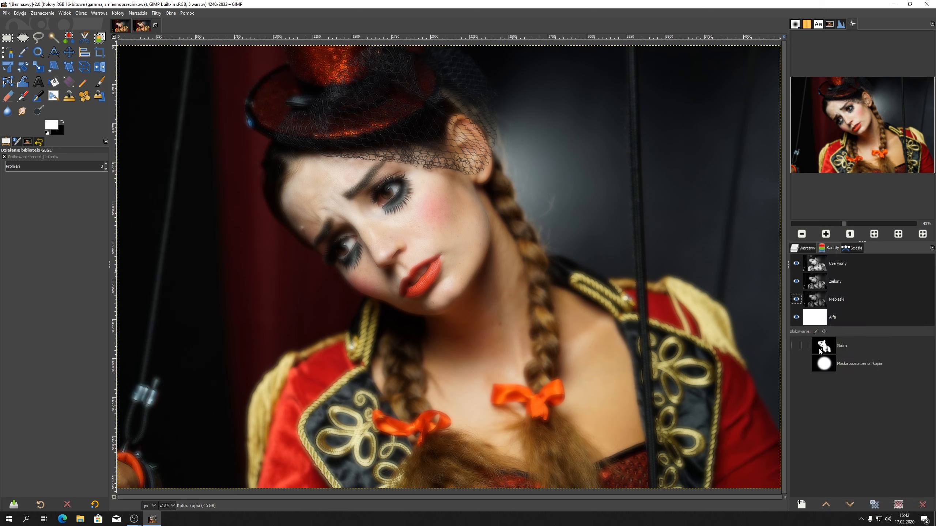
pyautogui.click(824, 350)
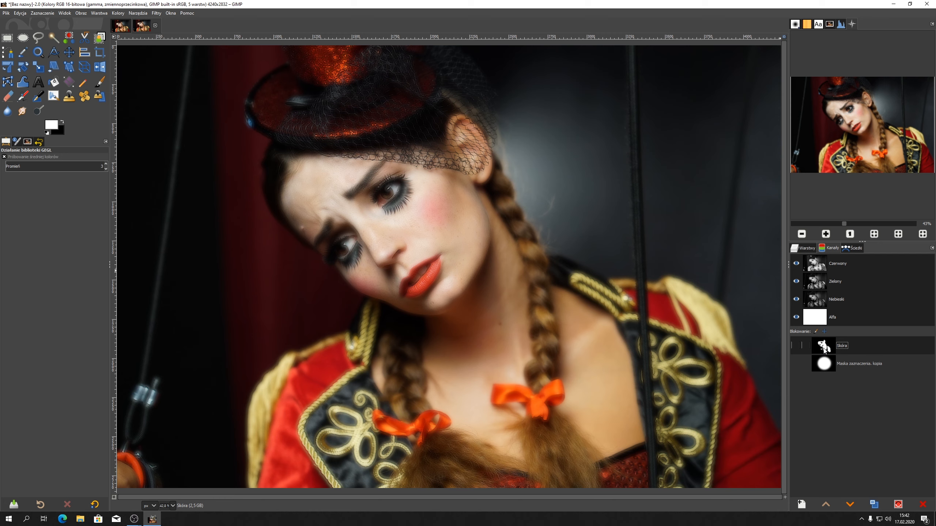
pyautogui.rightClick(825, 350)
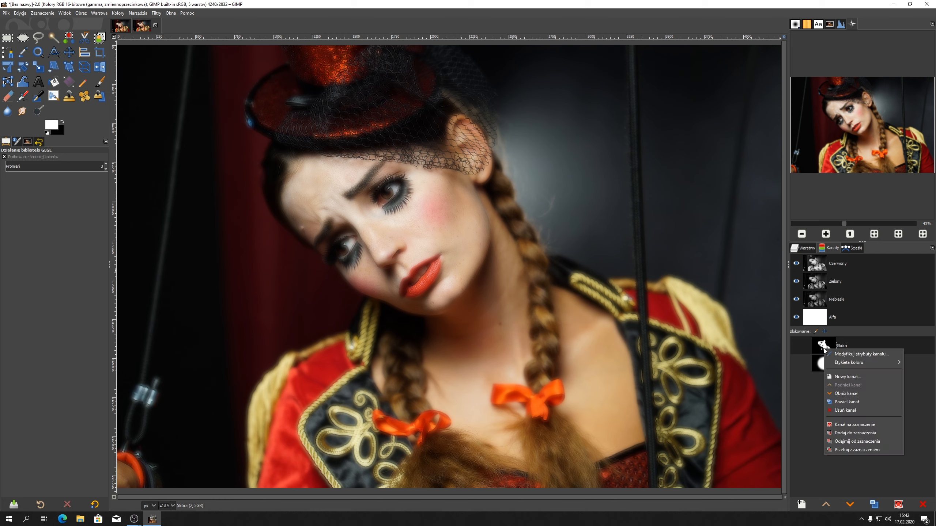
pyautogui.click(844, 425)
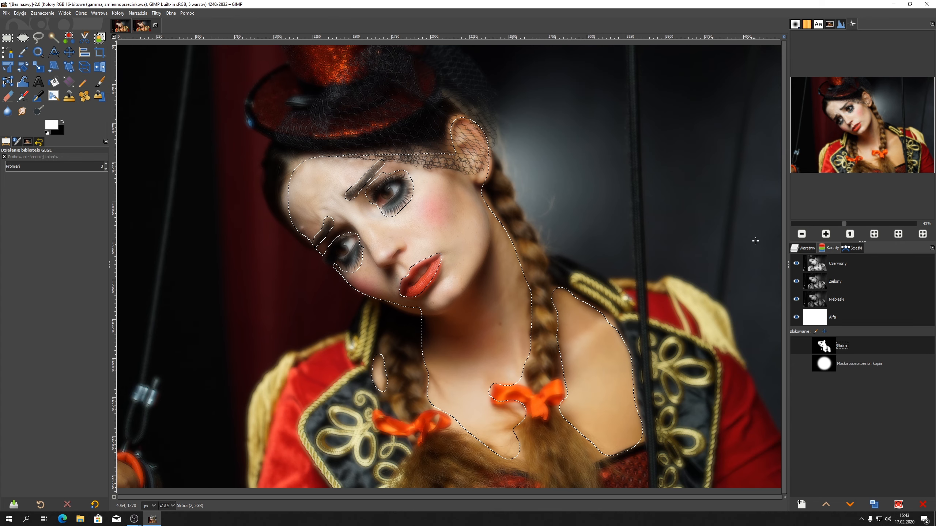
pyautogui.click(812, 248)
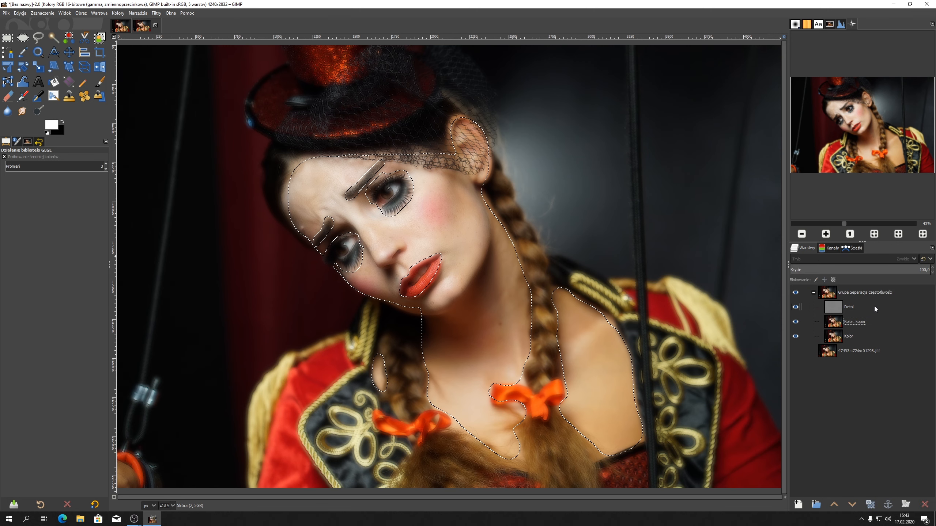
# Add a layer mask based on the current selection to the blurred Kolor copy and clear the selection
pyautogui.click(875, 323)
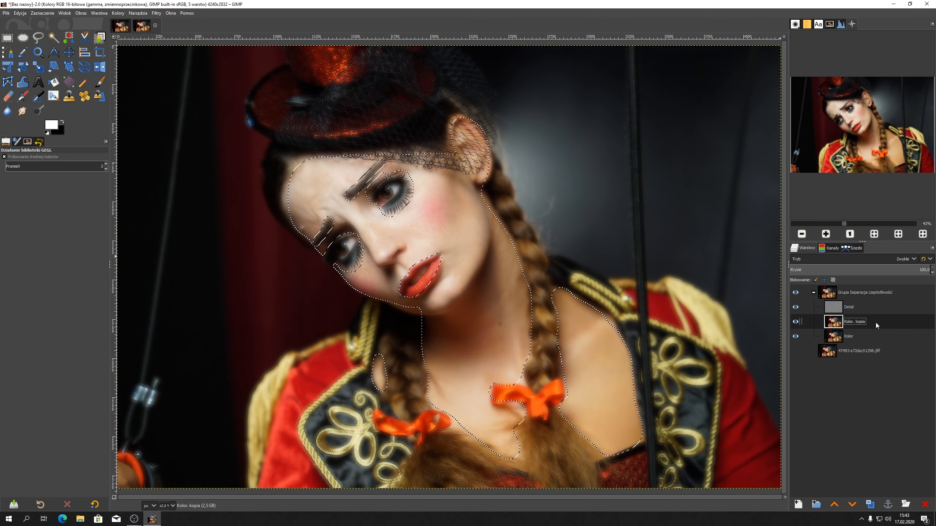
pyautogui.click(906, 506)
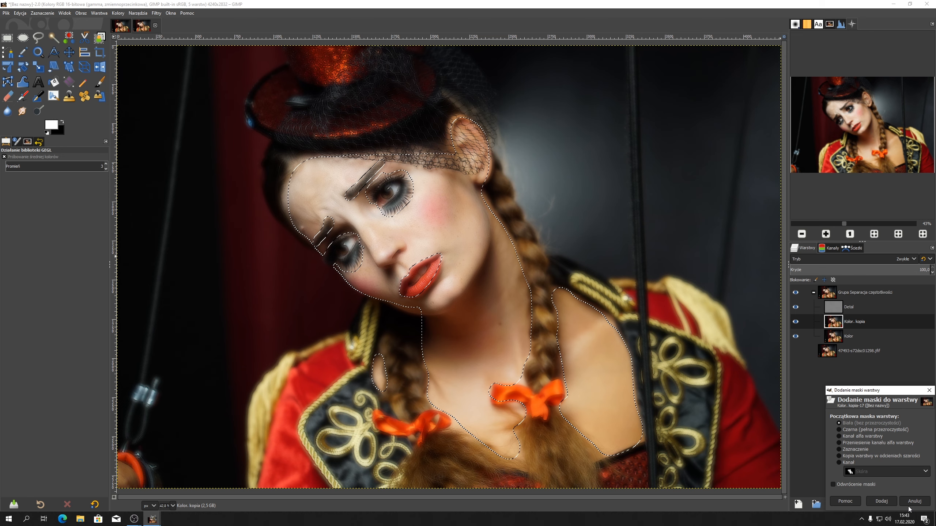
pyautogui.click(838, 449)
pyautogui.click(882, 501)
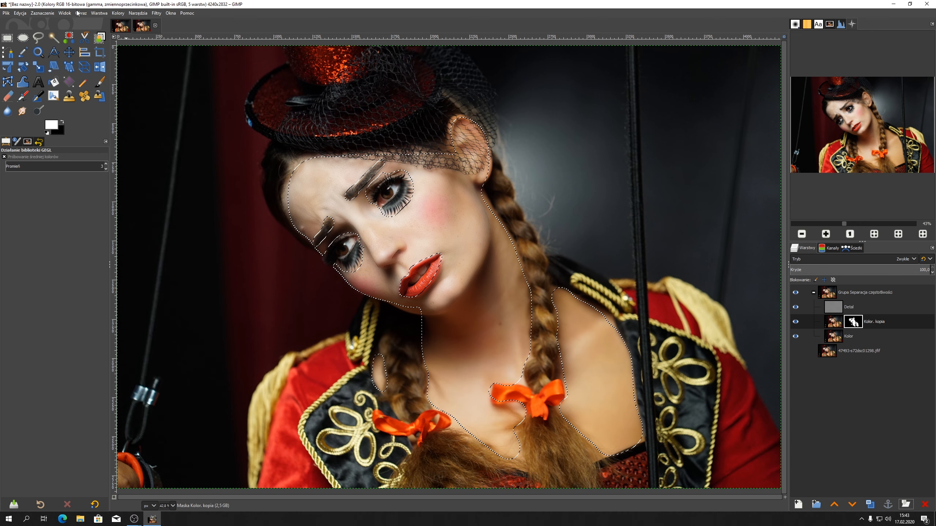
pyautogui.click(40, 13)
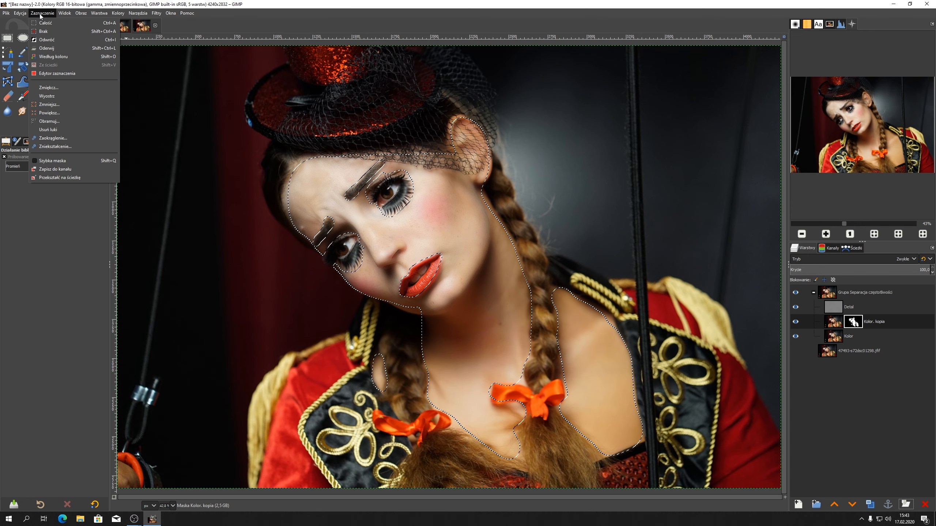
pyautogui.click(47, 35)
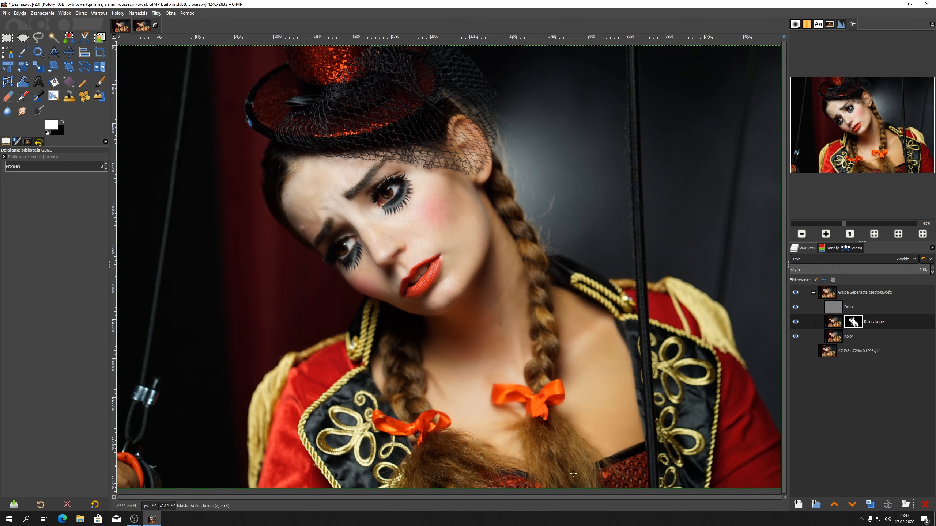
# Reduce the opacity of the blurred Kolor copy, working on the layer rather than its mask, to about 79%
pyautogui.click(850, 234)
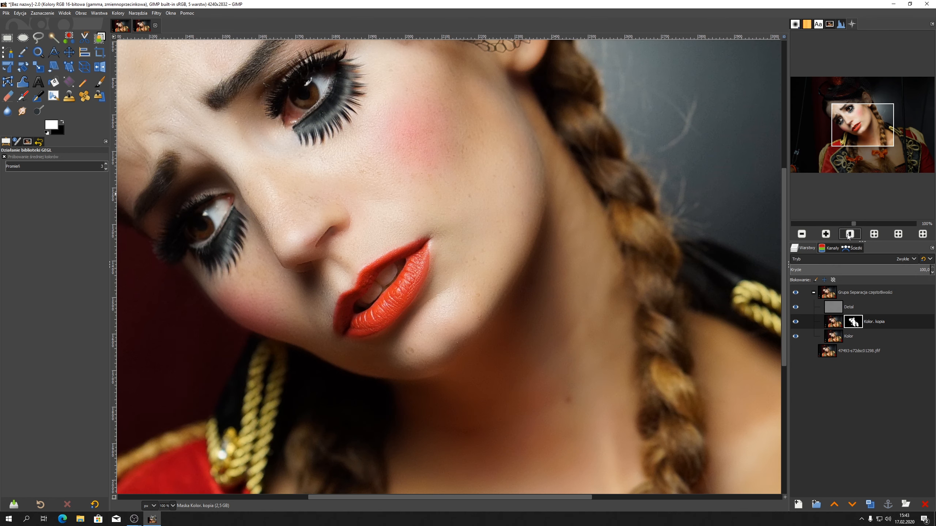
pyautogui.click(830, 325)
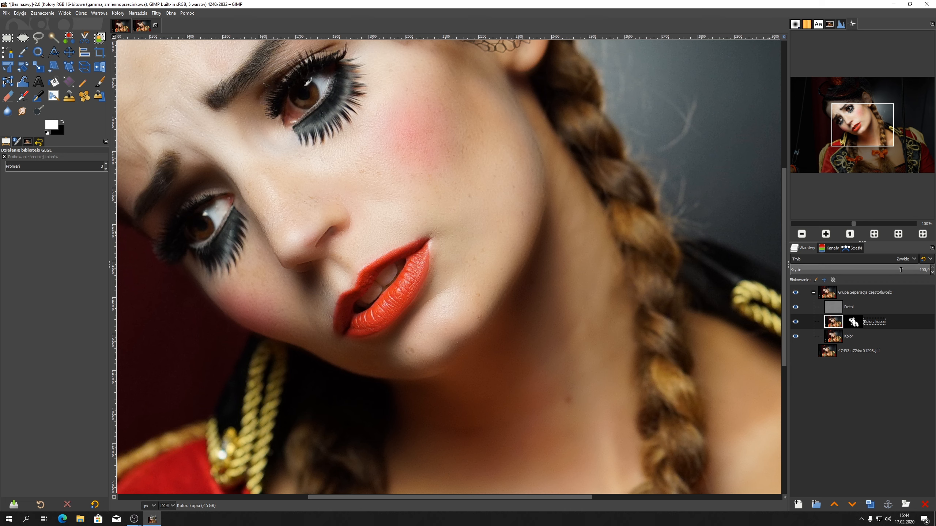
pyautogui.moveTo(901, 271); pyautogui.dragTo(906, 272)
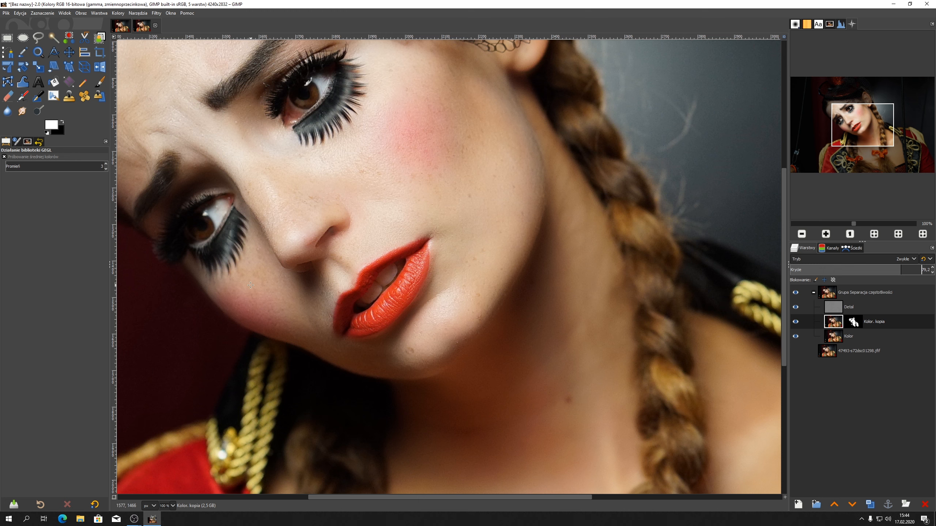
# Set up the Heal tool for the Detal layer with the 2. Hardness 050 brush at size 33
pyautogui.click(892, 308)
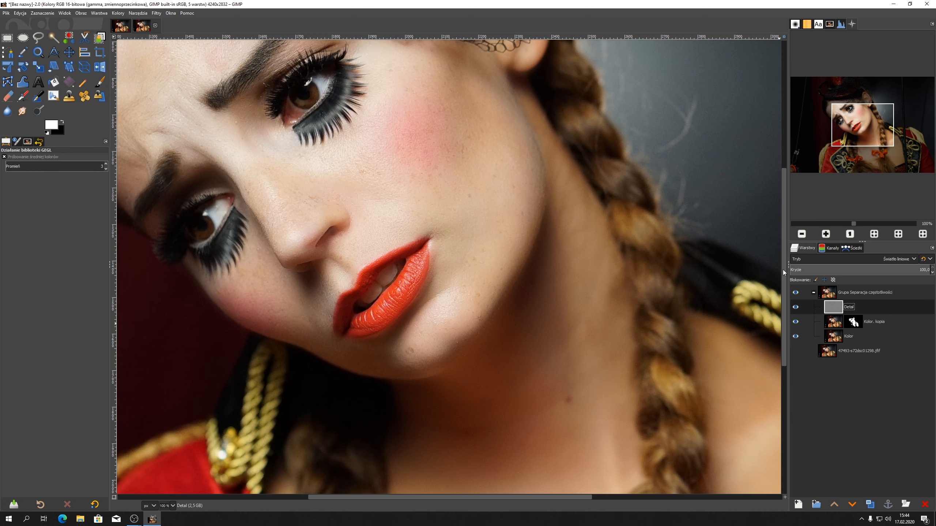
pyautogui.moveTo(784, 263)
pyautogui.mouseDown()
pyautogui.moveTo(780, 204)
pyautogui.moveTo(778, 258)
pyautogui.mouseUp()
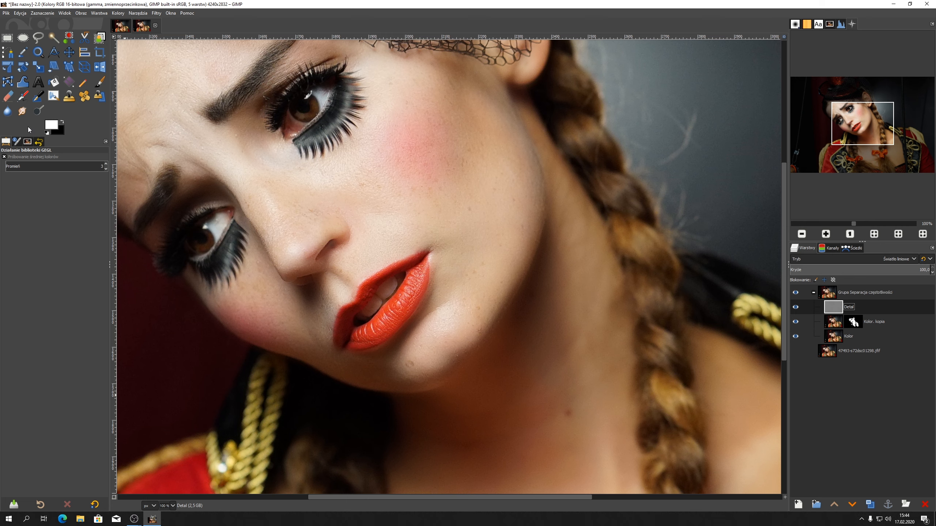
pyautogui.click(85, 95)
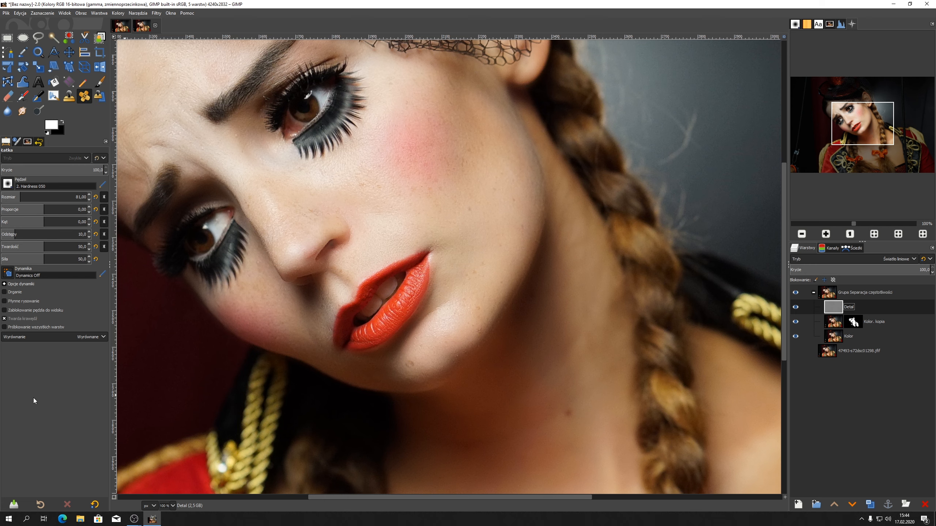
pyautogui.click(4, 318)
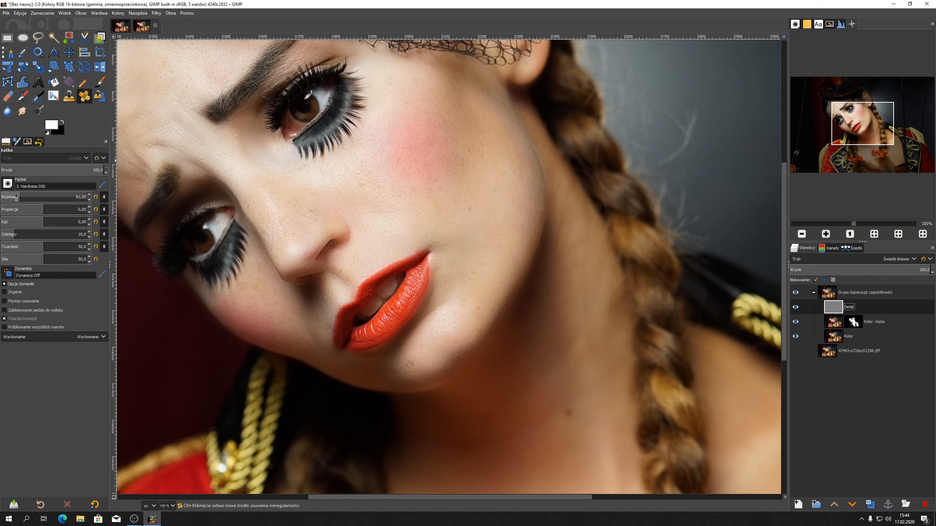
pyautogui.moveTo(16, 199); pyautogui.dragTo(9, 198)
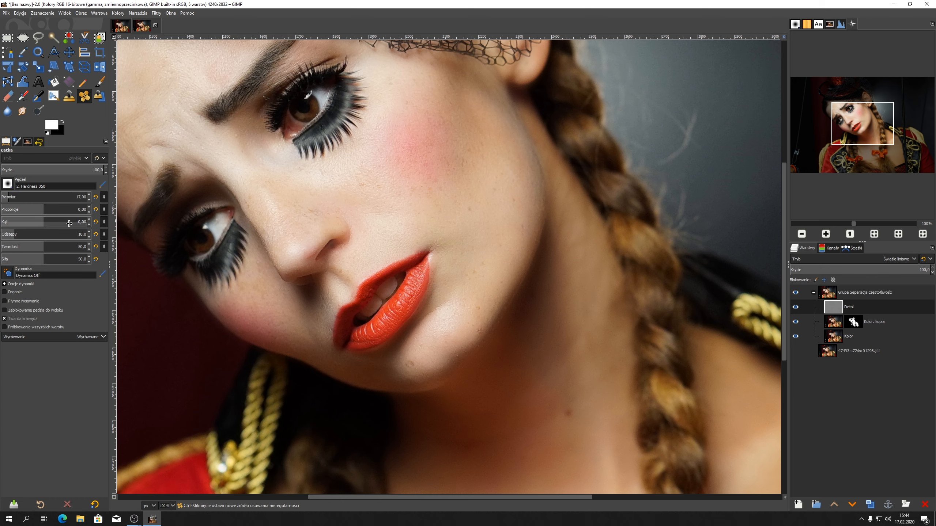
pyautogui.moveTo(14, 199); pyautogui.dragTo(13, 199)
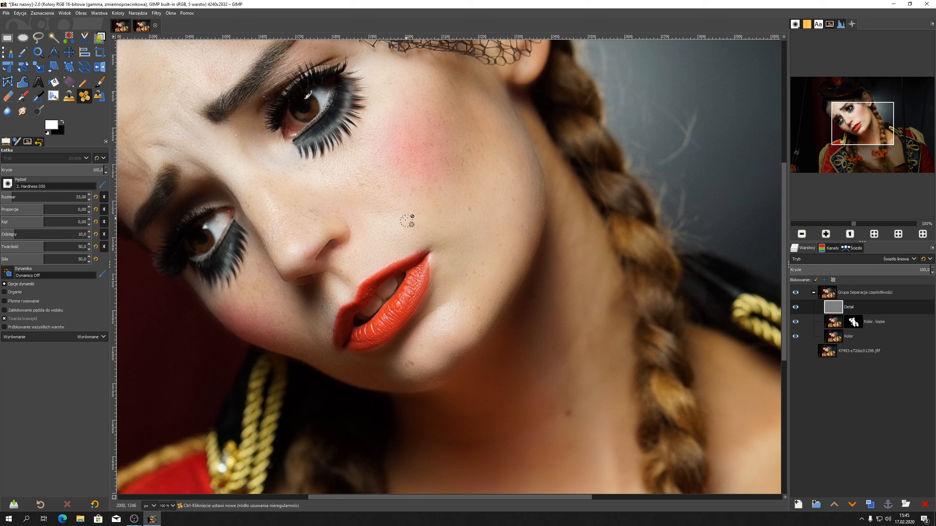
# Heal the small skin blemishes on the cheek and chin, sampling clean skin close to them
pyautogui.keyDown('ctrl'); pyautogui.click(470, 221); pyautogui.keyUp('ctrl')
pyautogui.click(469, 210)
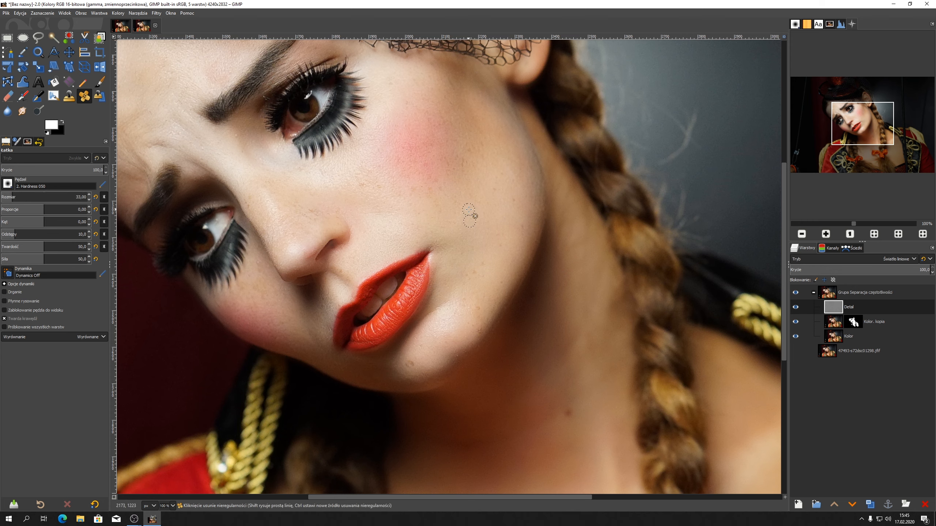
pyautogui.click(495, 190)
pyautogui.click(480, 309)
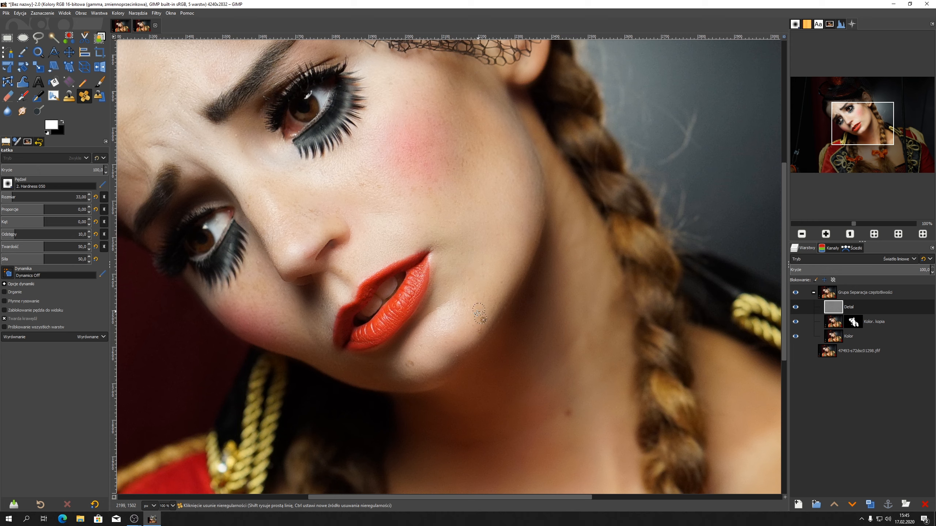
pyautogui.click(409, 366)
pyautogui.click(479, 330)
pyautogui.keyDown('ctrl'); pyautogui.scroll(1, 427, 192); pyautogui.keyUp('ctrl')
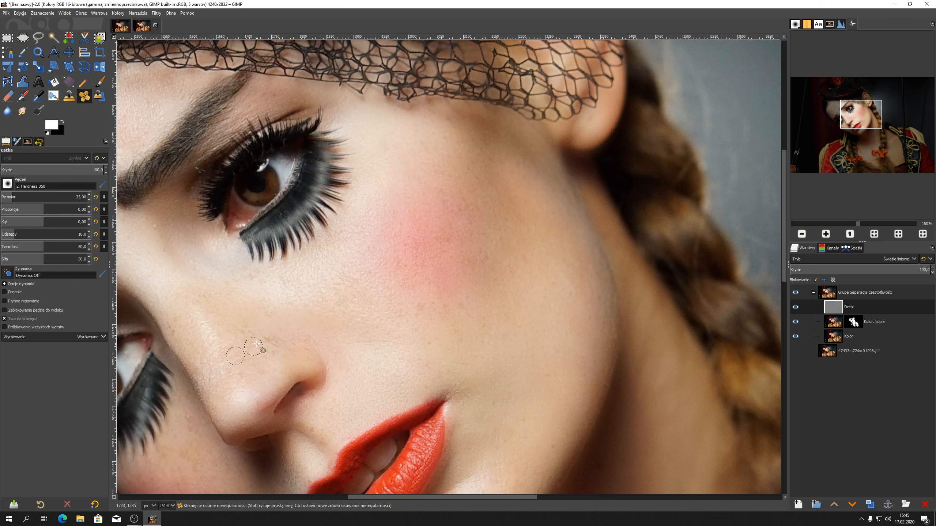
pyautogui.keyDown('ctrl'); pyautogui.click(150, 310); pyautogui.keyUp('ctrl')
pyautogui.keyDown('ctrl'); pyautogui.click(383, 379); pyautogui.keyUp('ctrl')
pyautogui.moveTo(784, 196)
pyautogui.mouseDown()
pyautogui.moveTo(786, 267)
pyautogui.moveTo(788, 198)
pyautogui.mouseUp()
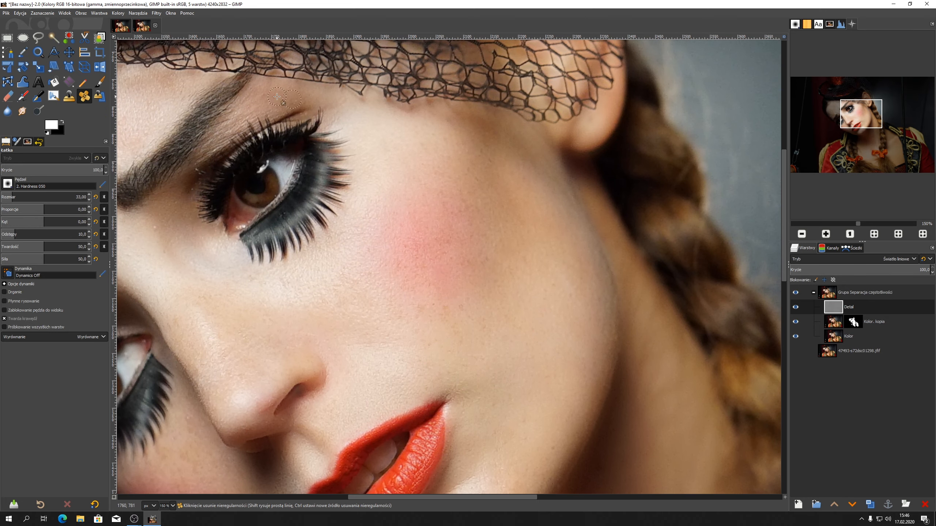
# Heal the blemishes on the forehead, nose and skin beside the nose, and compare the whole image with the original photo layer
pyautogui.moveTo(424, 497); pyautogui.dragTo(321, 497)
pyautogui.click(328, 311)
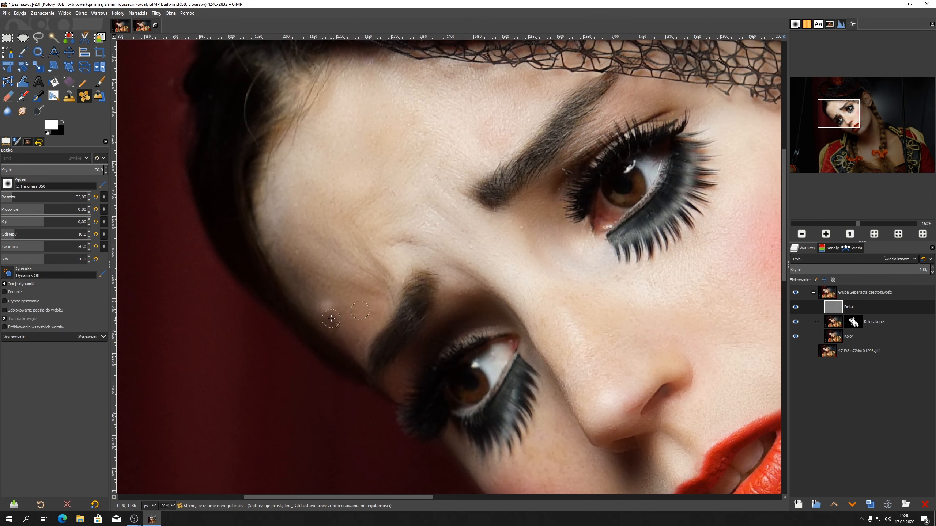
pyautogui.keyDown('ctrl'); pyautogui.click(385, 202); pyautogui.keyUp('ctrl')
pyautogui.moveTo(410, 232); pyautogui.dragTo(397, 239)
pyautogui.keyDown('ctrl'); pyautogui.click(481, 237); pyautogui.keyUp('ctrl')
pyautogui.keyDown('ctrl'); pyautogui.click(529, 260); pyautogui.keyUp('ctrl')
pyautogui.click(536, 296)
pyautogui.keyDown('ctrl'); pyautogui.click(604, 394); pyautogui.keyUp('ctrl')
pyautogui.click(613, 414)
pyautogui.keyDown('ctrl'); pyautogui.click(601, 387); pyautogui.keyUp('ctrl')
pyautogui.click(628, 407)
pyautogui.keyDown('ctrl'); pyautogui.click(657, 316); pyautogui.keyUp('ctrl')
pyautogui.click(682, 303)
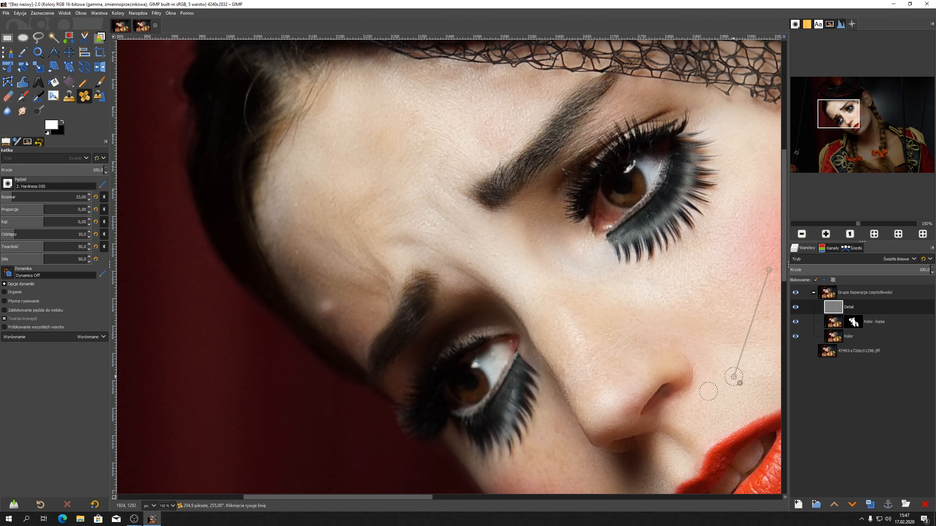
pyautogui.hotkey('shift', 'ctrl', 'j')
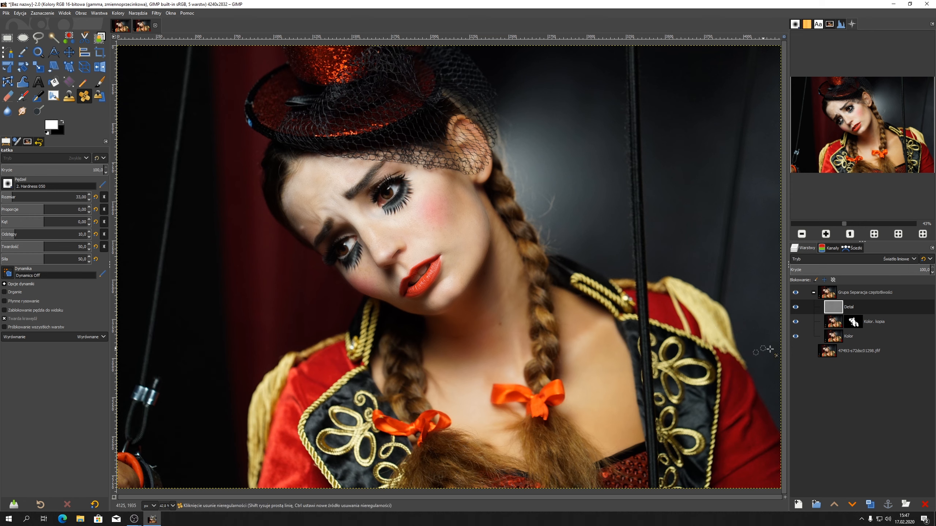
pyautogui.keyDown('shift'); pyautogui.click(795, 351); pyautogui.keyUp('shift')
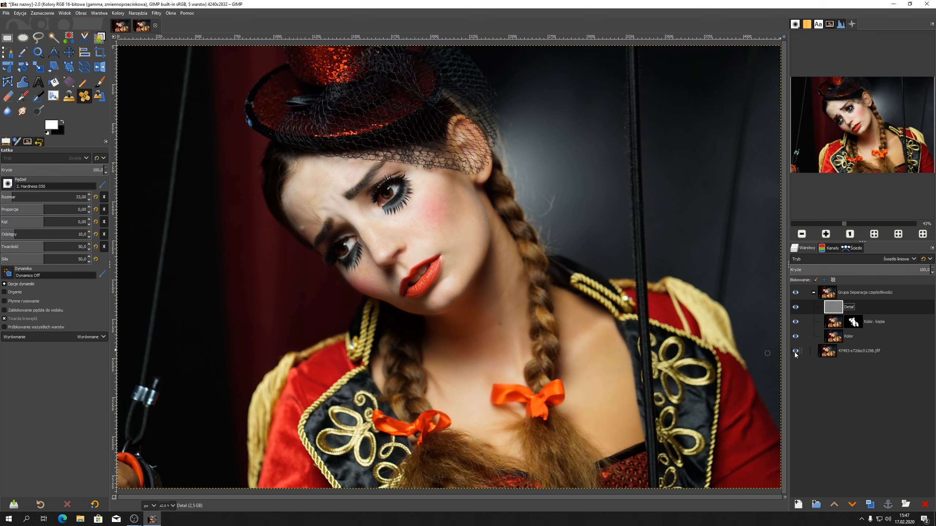
pyautogui.click(795, 351)
# Duplicate the Detal layer, load the Skóra channel as a selection and return to the layer list
pyautogui.click(872, 505)
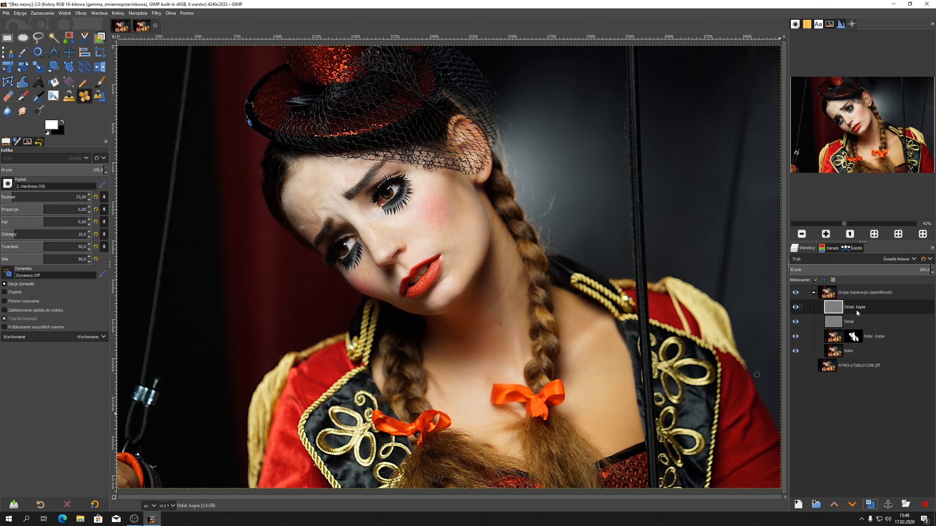
pyautogui.click(830, 248)
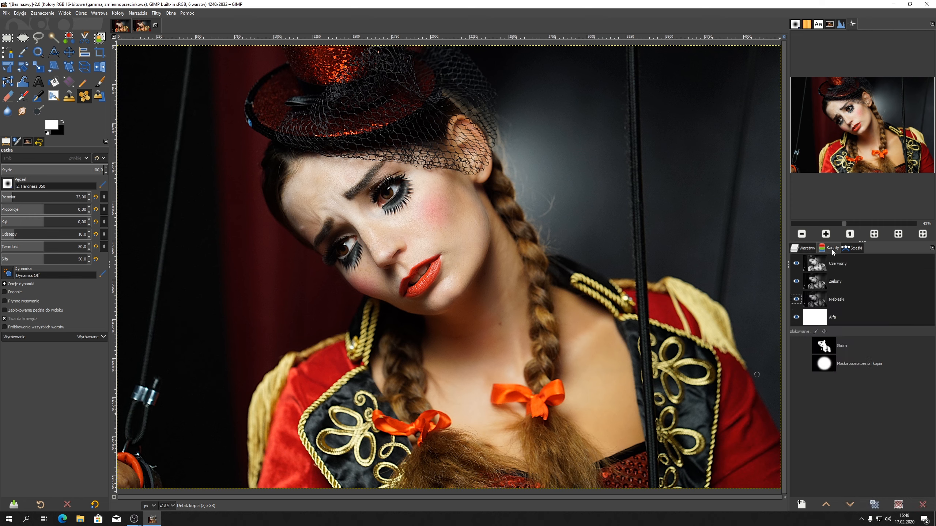
pyautogui.click(843, 349)
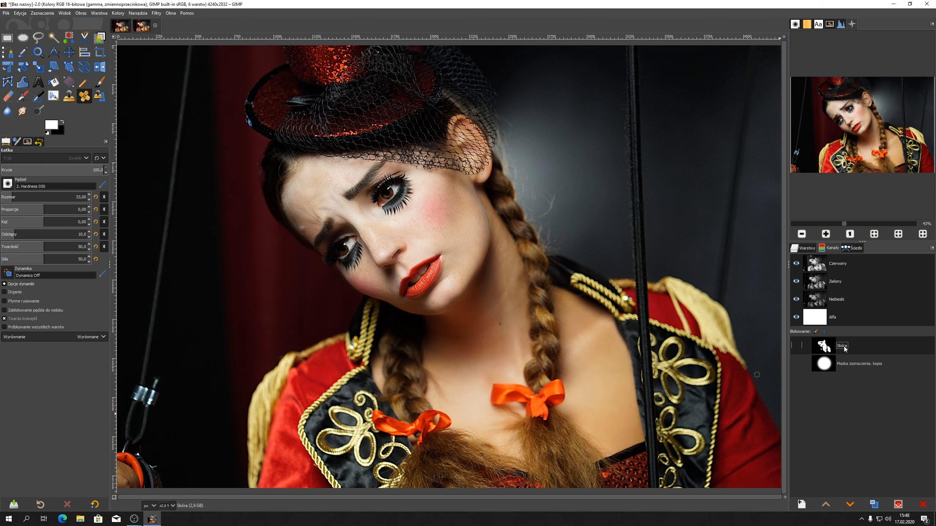
pyautogui.rightClick(829, 345)
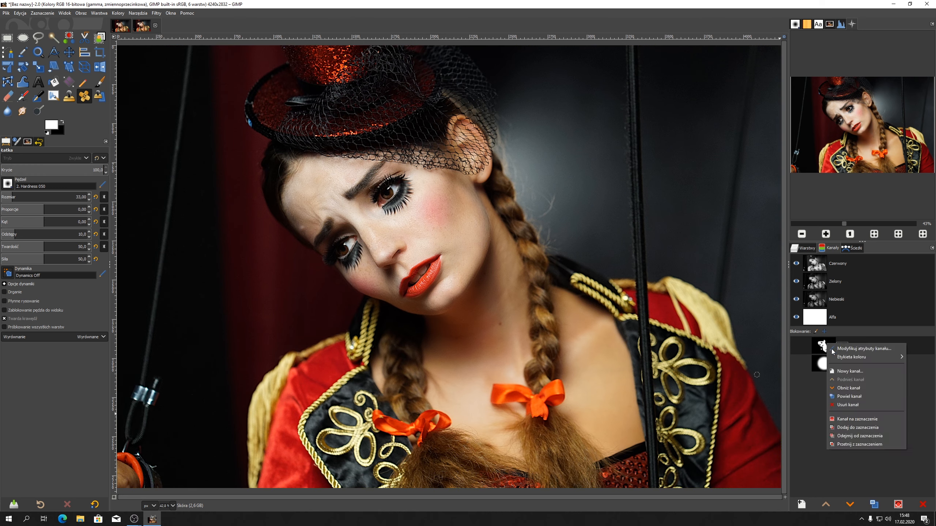
pyautogui.click(852, 420)
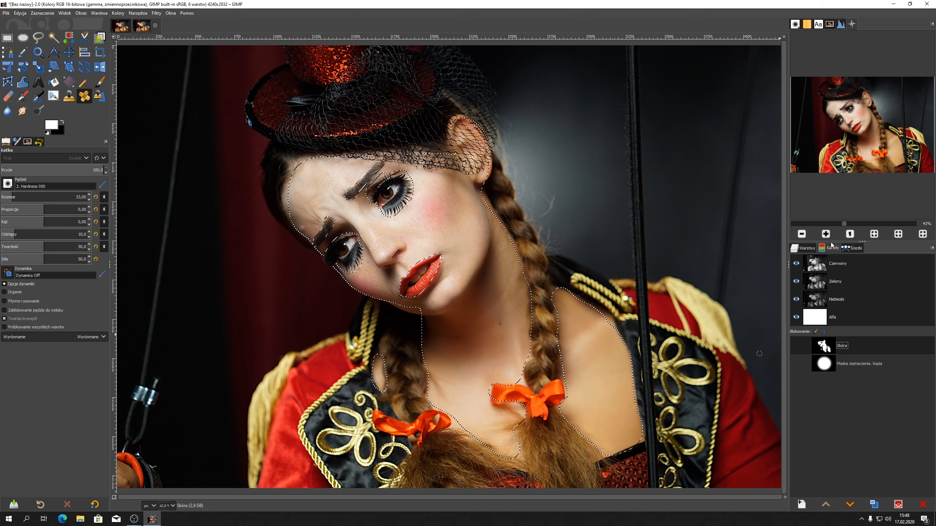
pyautogui.click(807, 248)
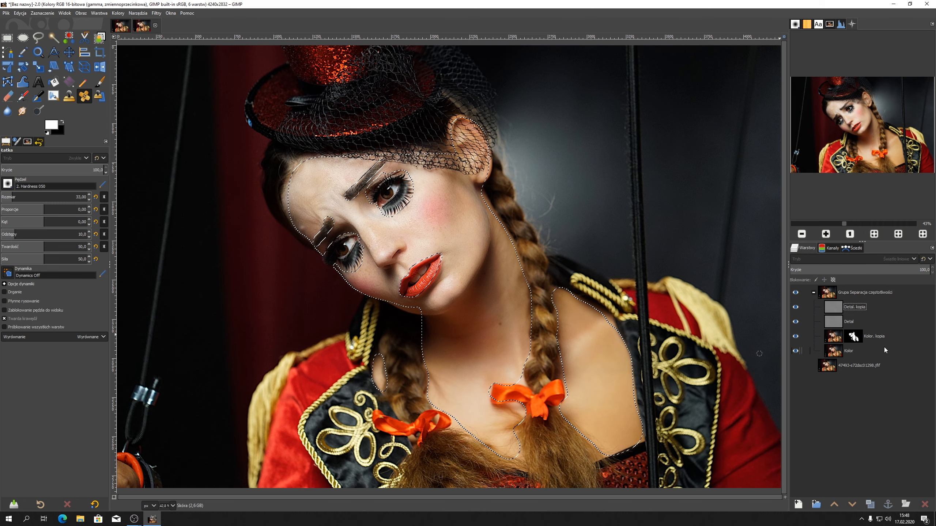
# Invert the skin selection, add it as a layer mask to the Detal copy and clear the selection
pyautogui.click(836, 308)
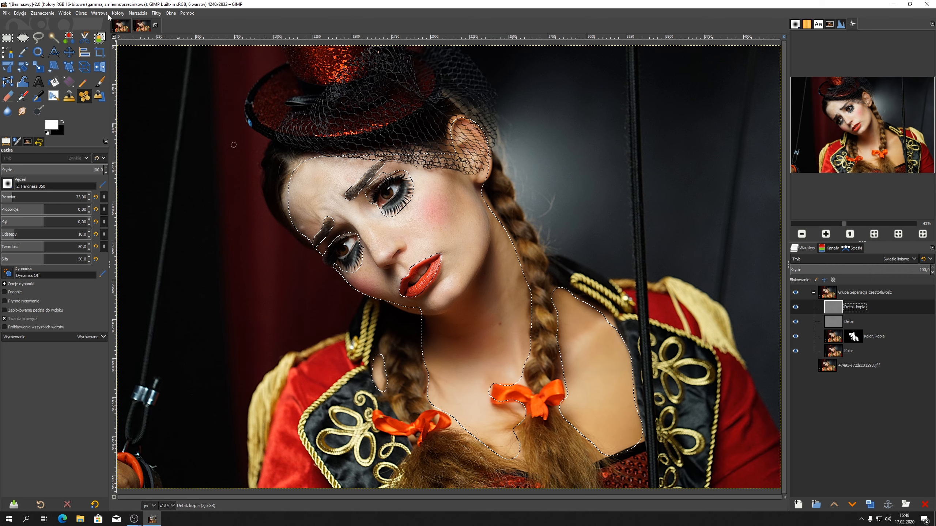
pyautogui.click(49, 13)
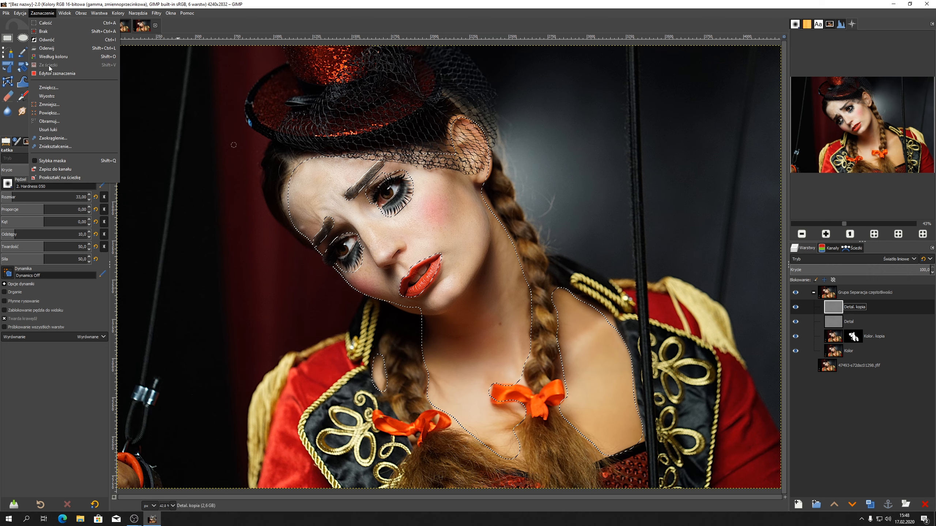
pyautogui.click(47, 40)
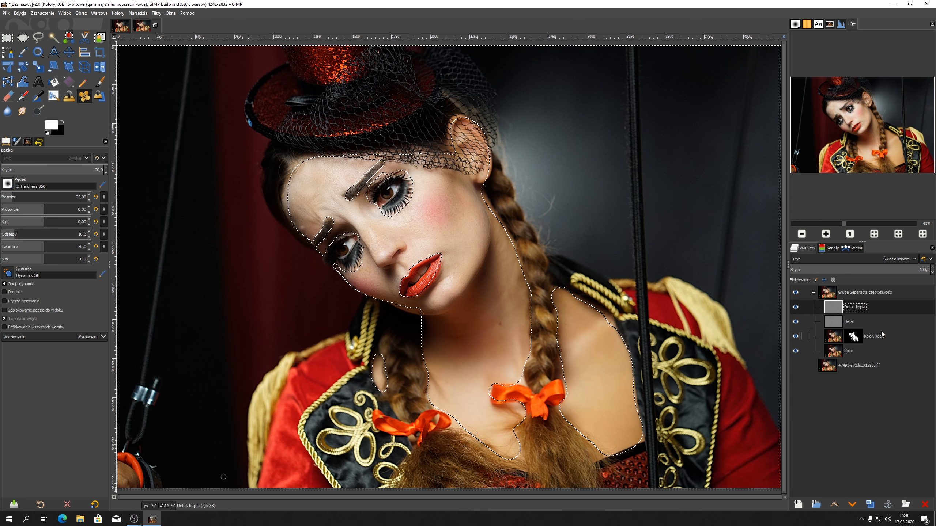
pyautogui.click(906, 510)
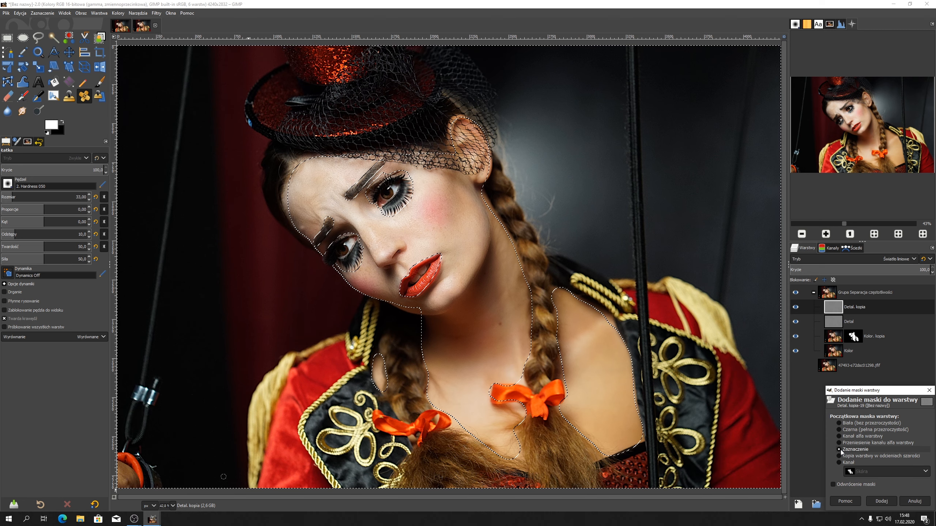
pyautogui.click(878, 500)
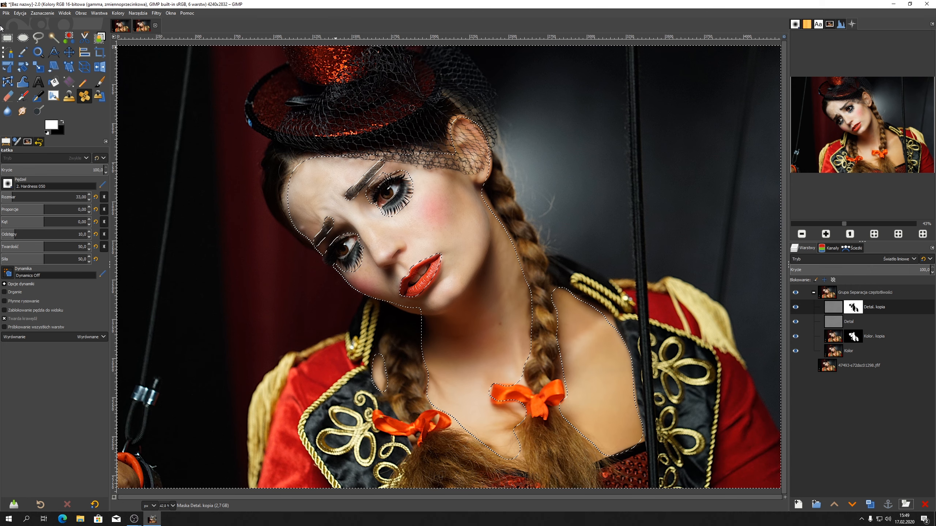
pyautogui.click(43, 14)
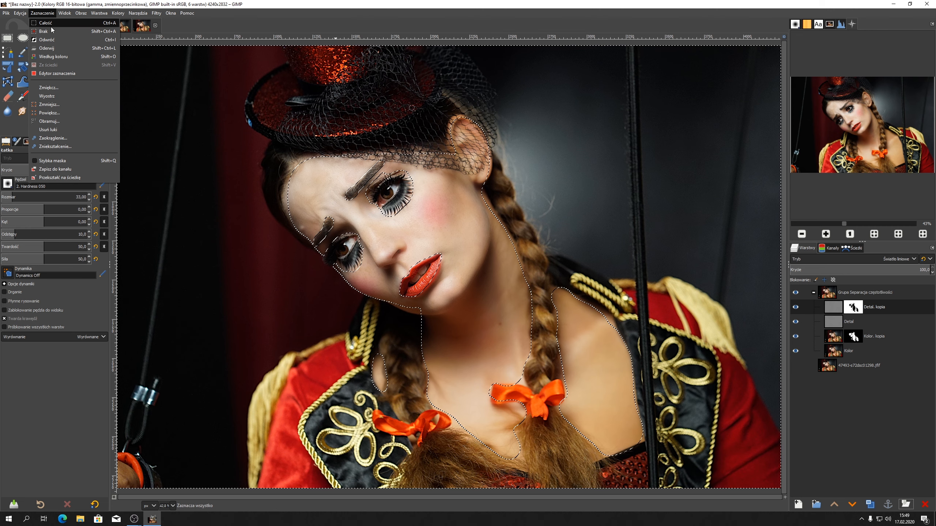
pyautogui.click(52, 25)
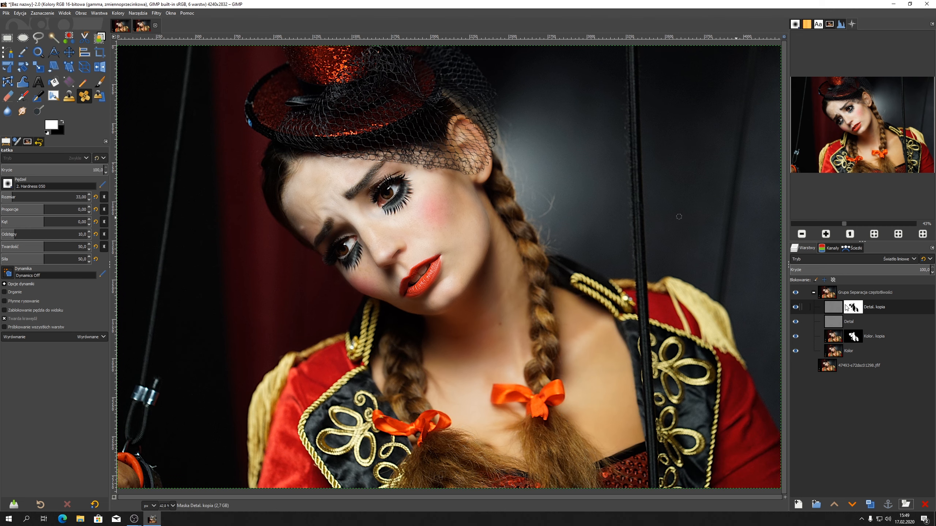
# Set the Detal copy layer's opacity to 35.4 and create a new layer from the visible image above it
pyautogui.click(833, 309)
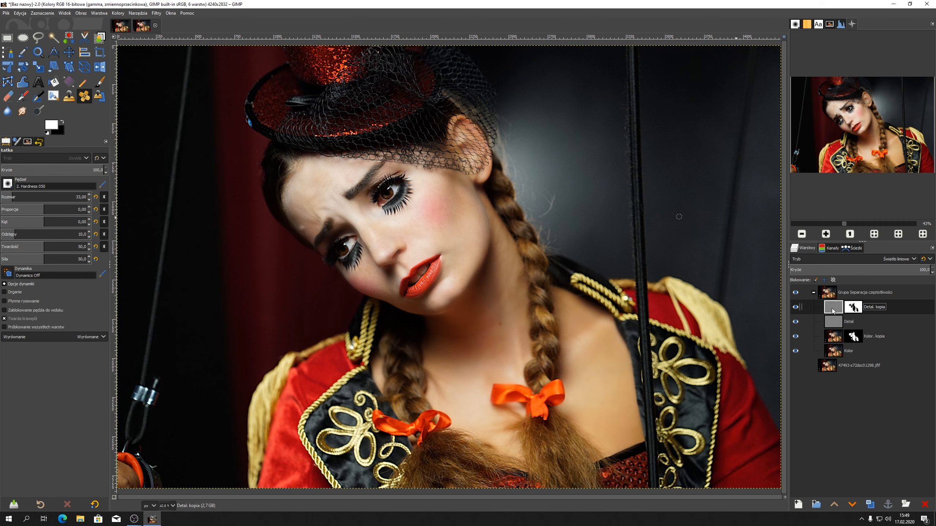
pyautogui.click(839, 272)
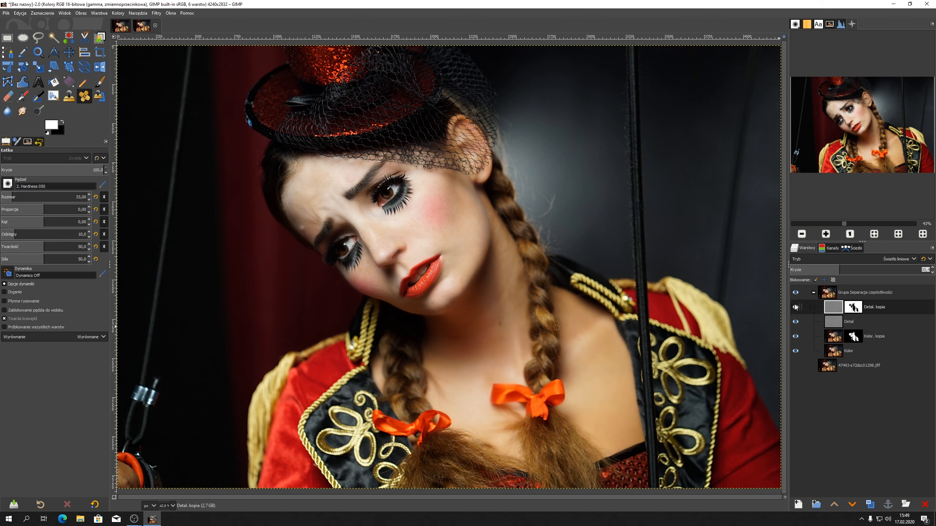
pyautogui.rightClick(913, 310)
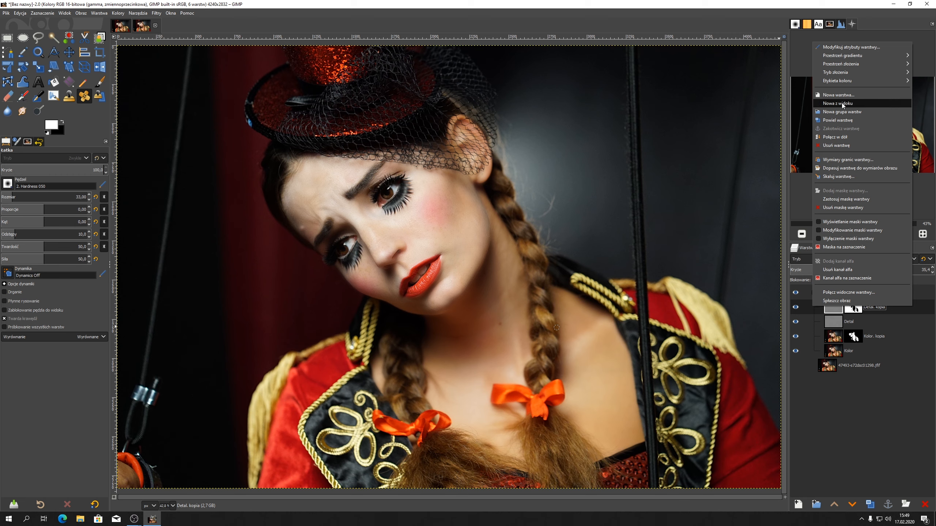
pyautogui.click(838, 104)
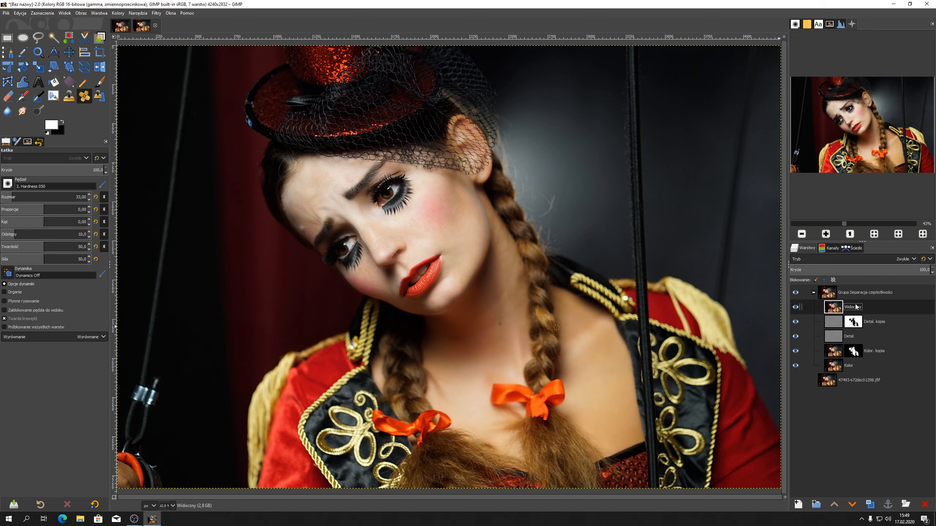
# Hide the frequency separation layers beneath the Widoczny layer and decompose the image into RGB layers in a new image
pyautogui.click(795, 322)
pyautogui.click(795, 322)
pyautogui.click(835, 248)
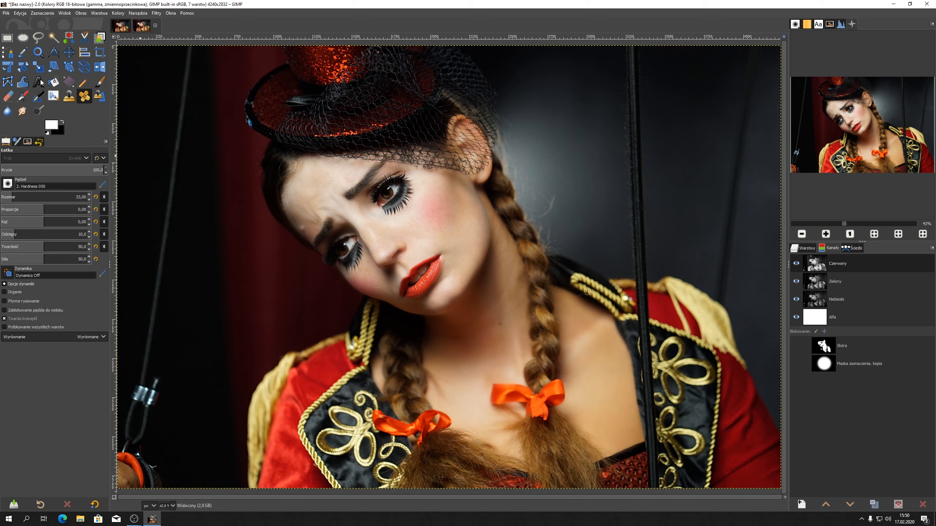
pyautogui.click(115, 13)
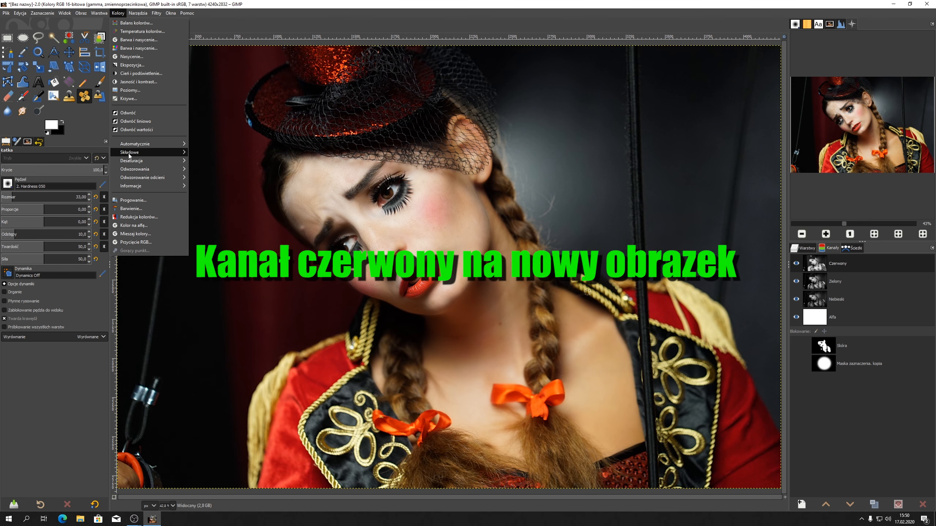
pyautogui.moveTo(129, 156)
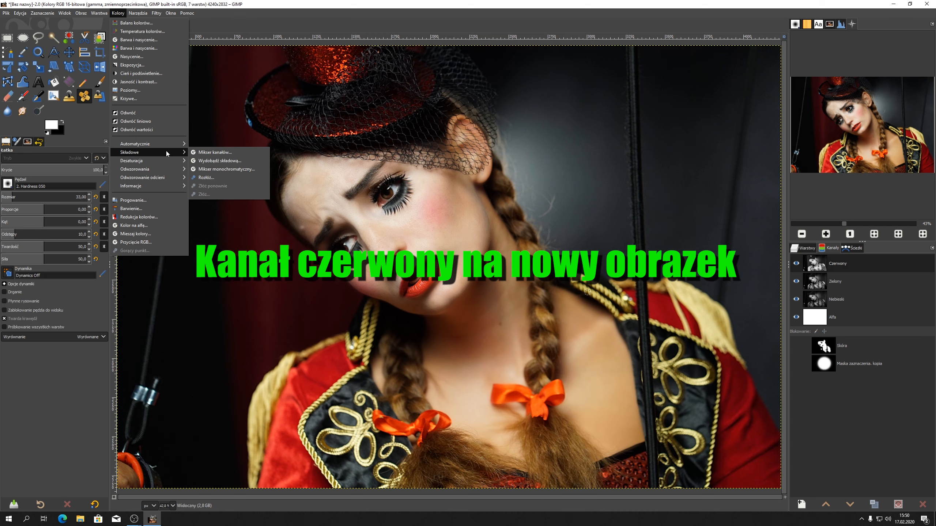
pyautogui.click(215, 179)
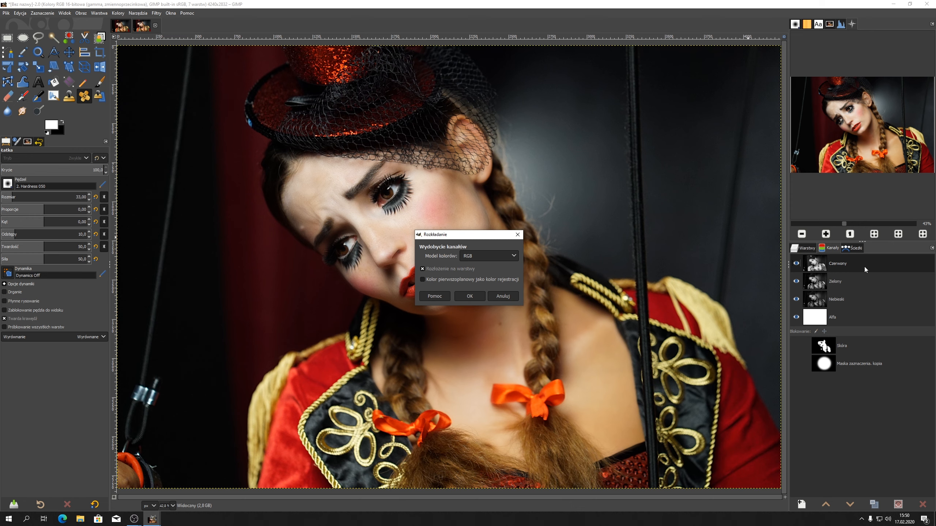
pyautogui.click(476, 298)
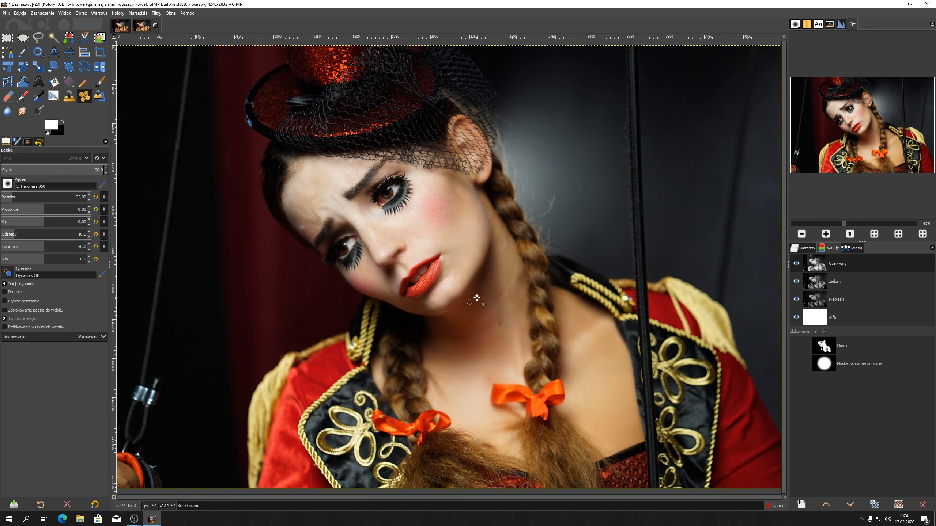
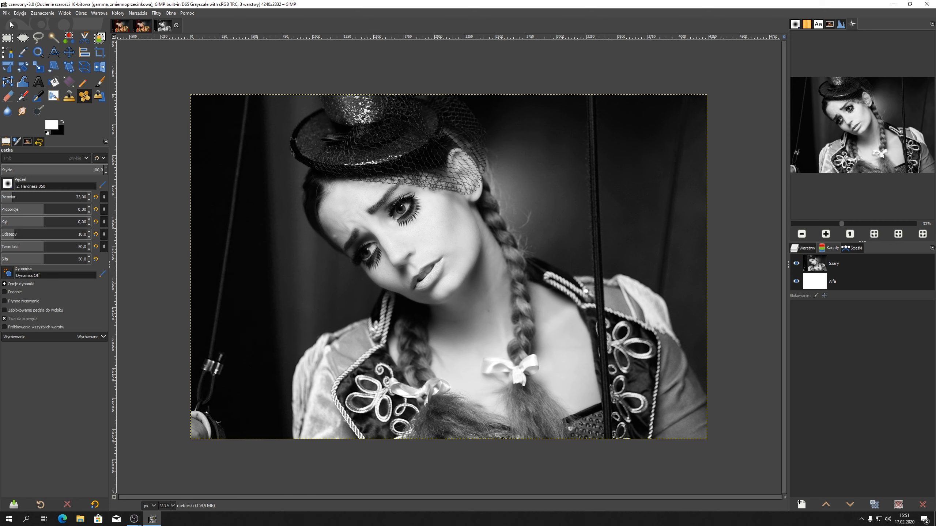
# Copy the visible red channel from the decomposed image and paste it as a new layer above Widoczny in the portrait
pyautogui.click(19, 13)
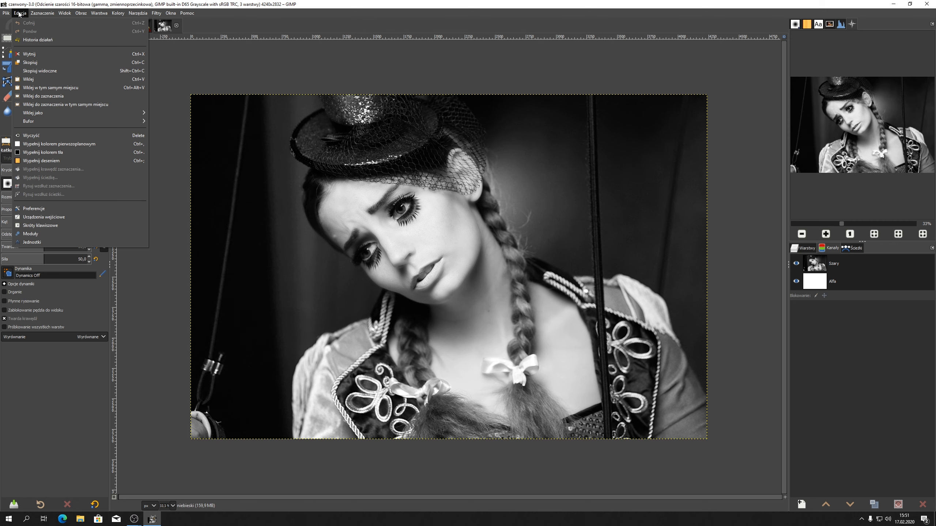
pyautogui.click(39, 71)
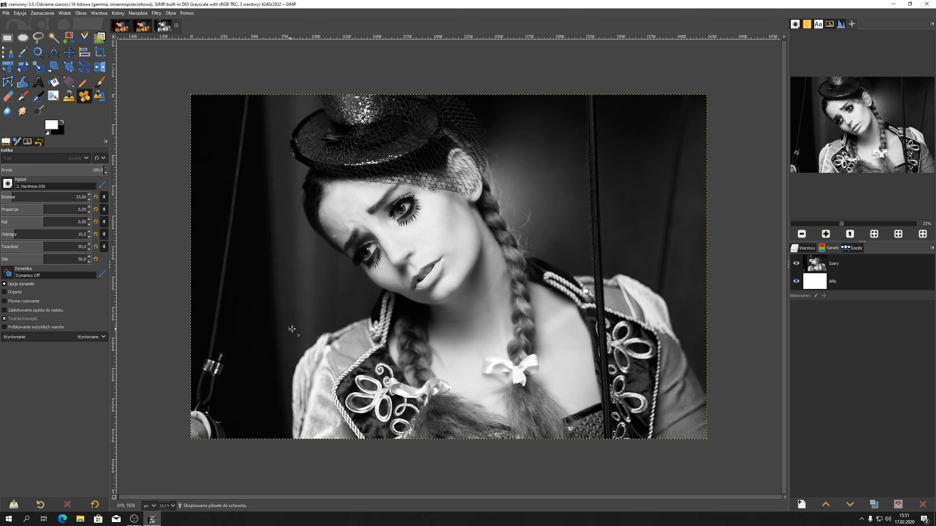
pyautogui.click(142, 30)
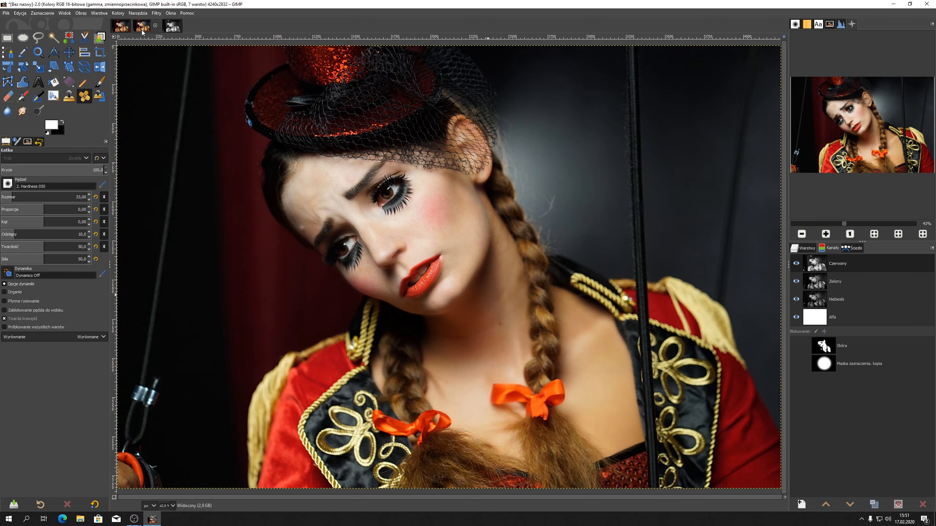
pyautogui.click(806, 248)
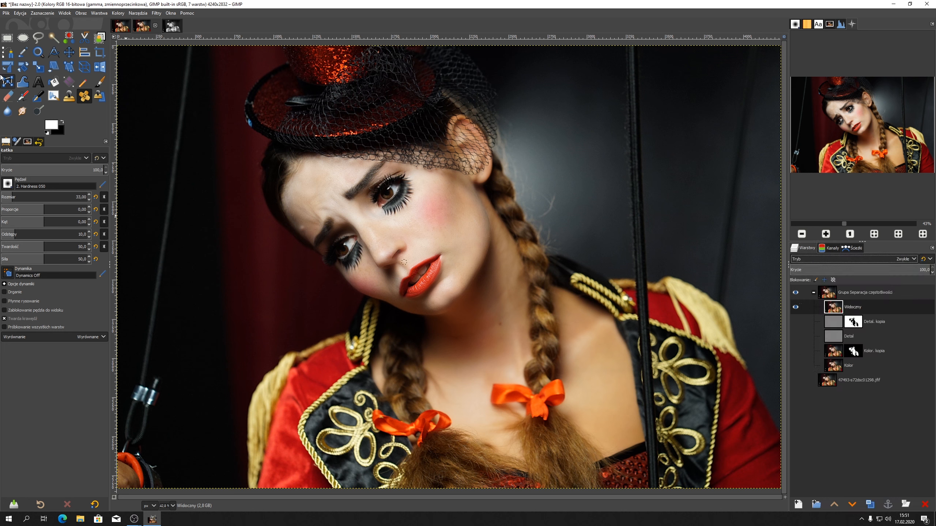
pyautogui.click(18, 13)
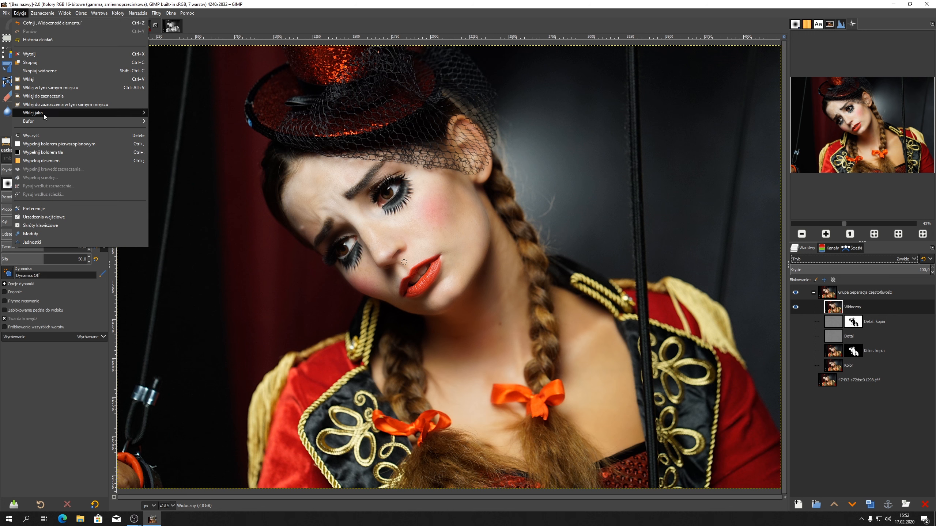
pyautogui.moveTo(44, 113)
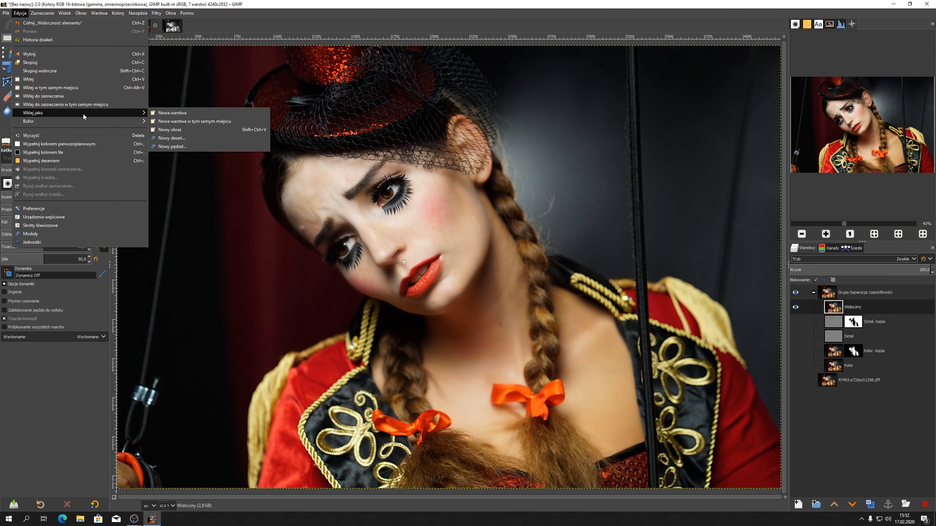
pyautogui.click(187, 113)
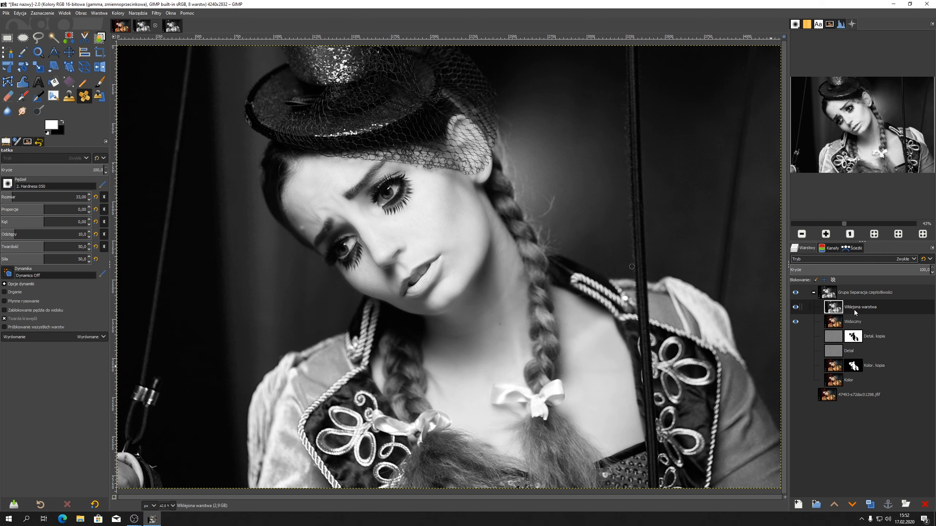
# Set the pasted grayscale layer's blend mode to Miękkie światło (soft light)
pyautogui.click(915, 259)
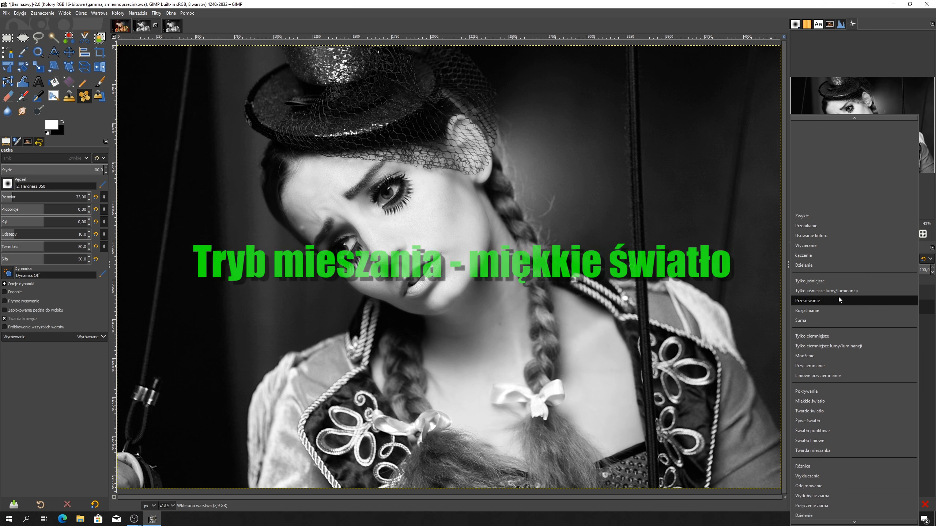
pyautogui.scroll(-3, 839, 297)
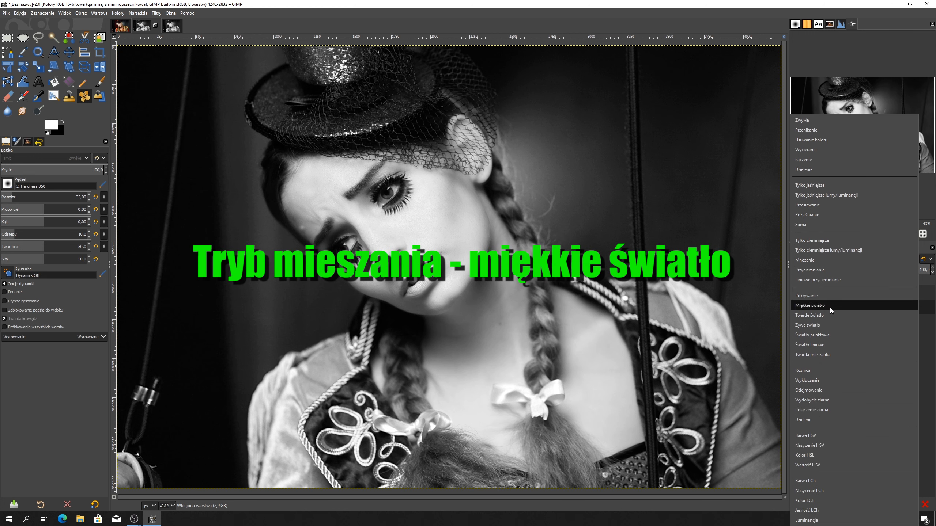
pyautogui.click(817, 306)
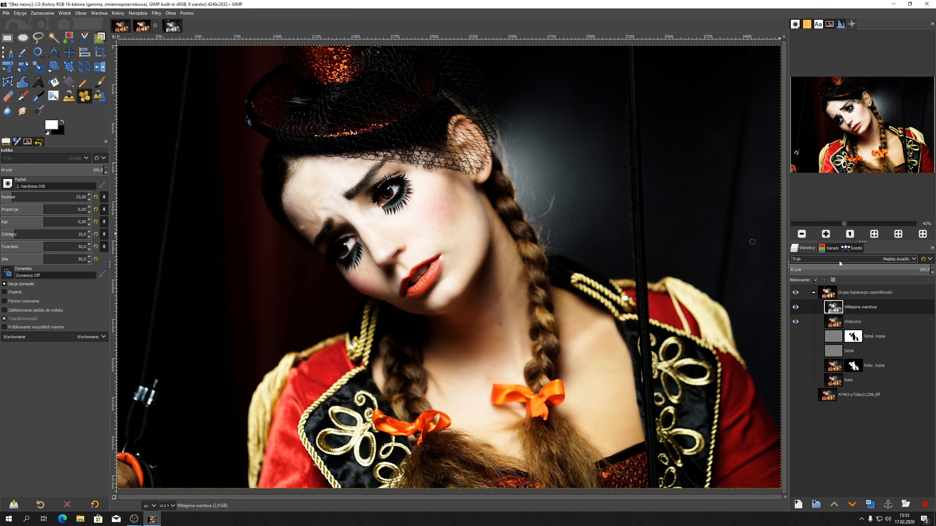
# Load the Skóra channel as a selection and make the pasted grayscale layer active again
pyautogui.click(834, 249)
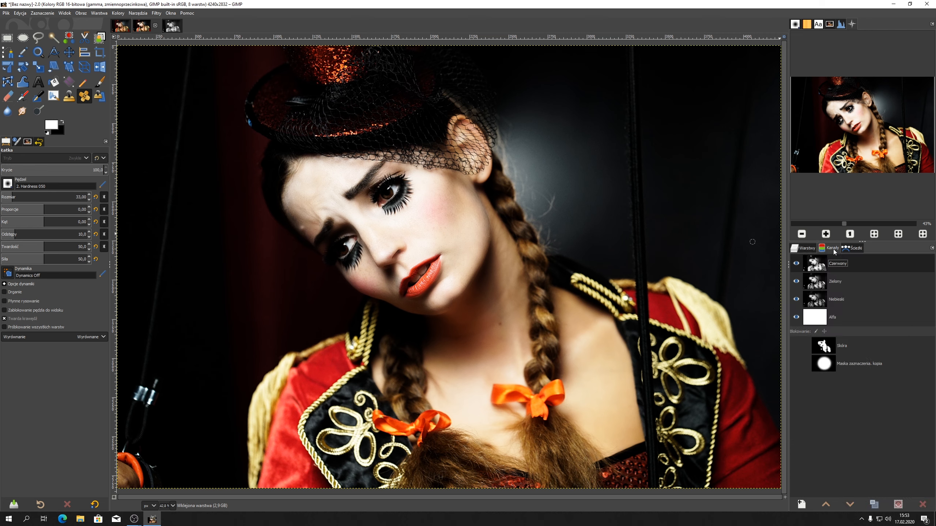
pyautogui.click(821, 349)
pyautogui.rightClick(820, 348)
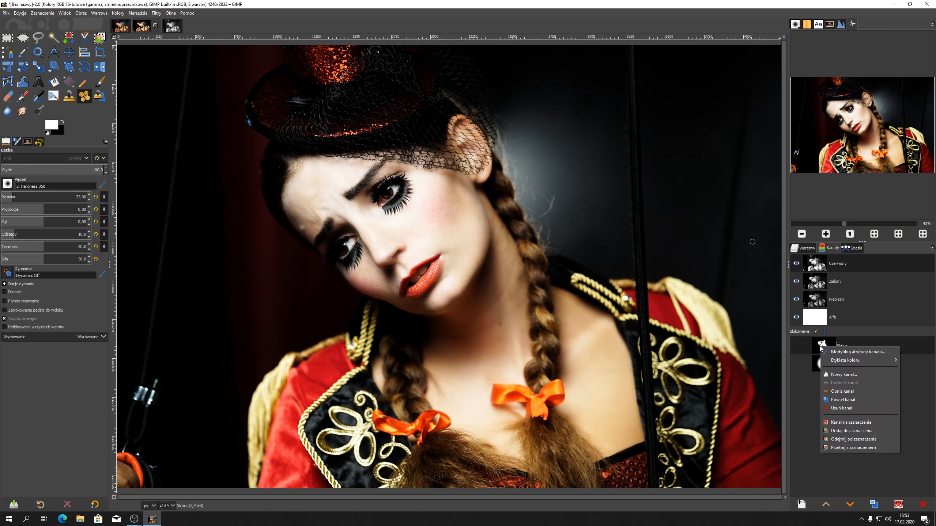
pyautogui.click(847, 423)
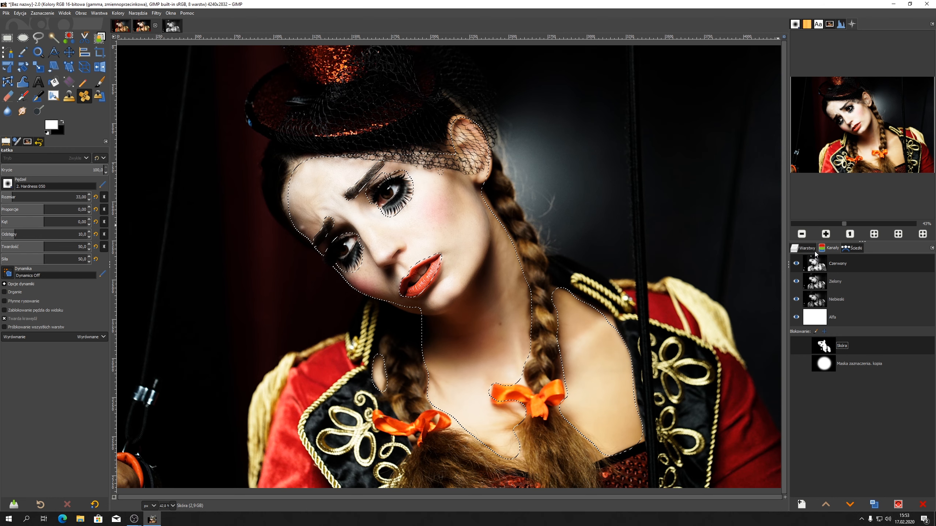
pyautogui.click(804, 248)
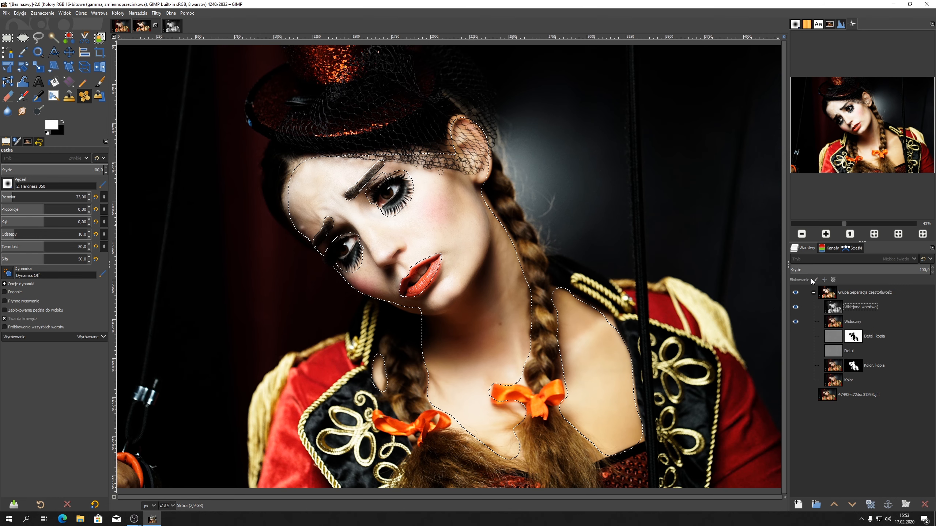
pyautogui.click(835, 310)
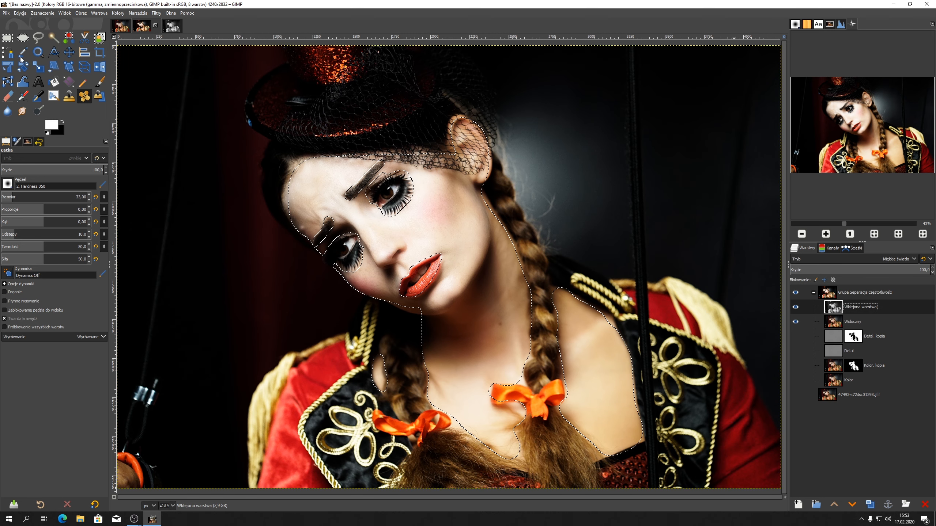
# Add the skin selection as a layer mask to the pasted grayscale layer and clear the selection
pyautogui.click(38, 13)
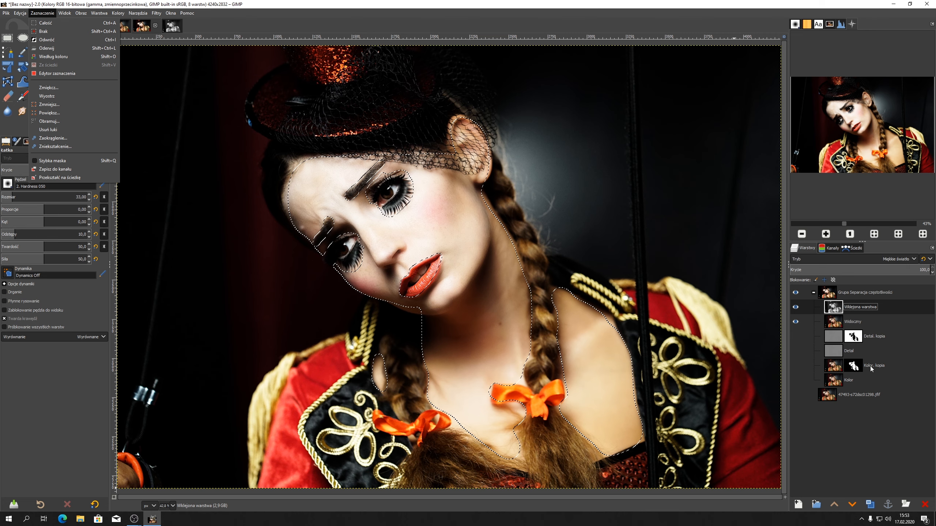
pyautogui.click(832, 312)
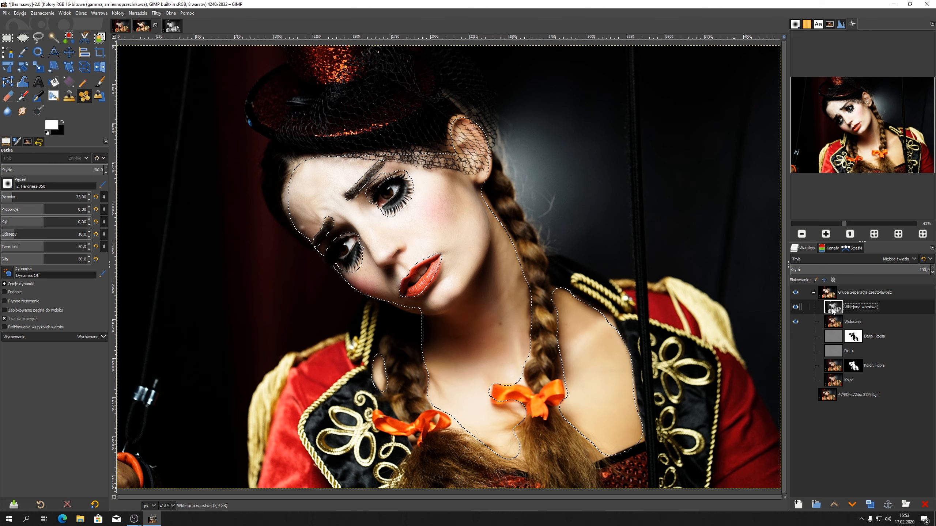
pyautogui.click(906, 506)
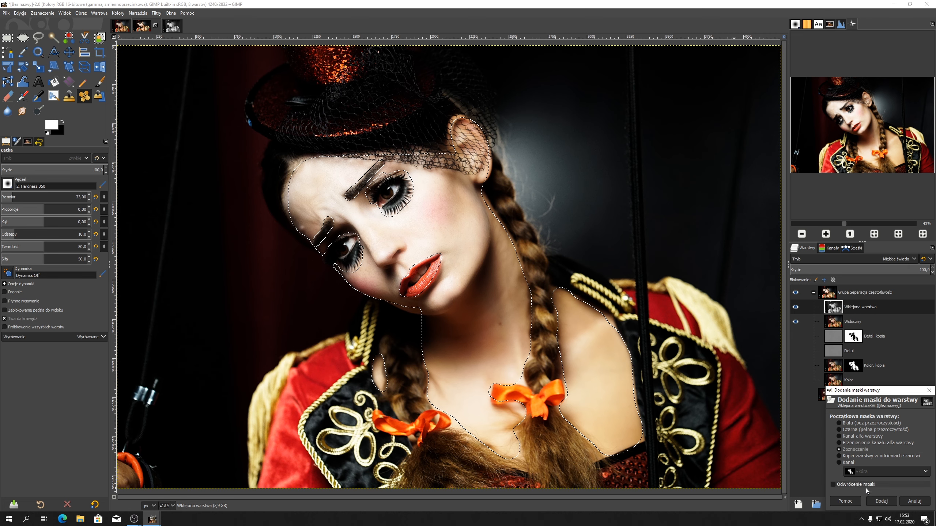
pyautogui.click(882, 502)
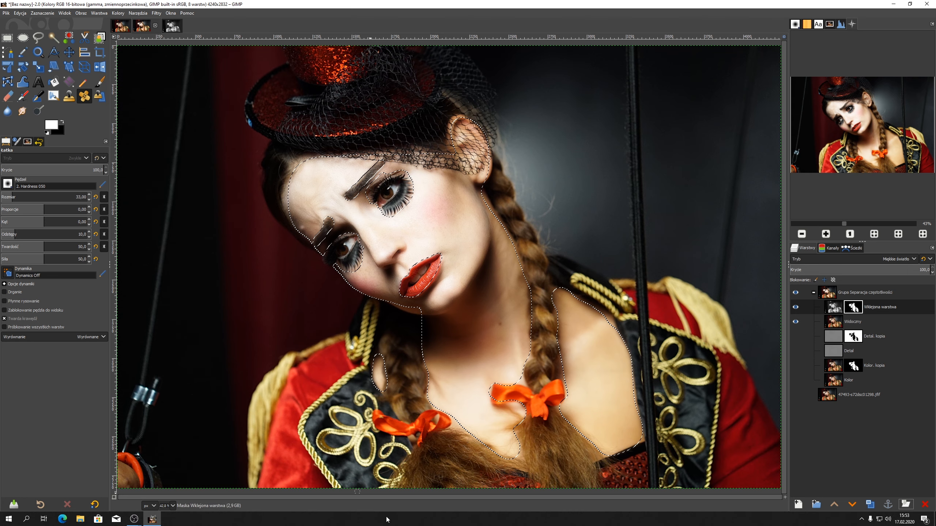
pyautogui.click(43, 13)
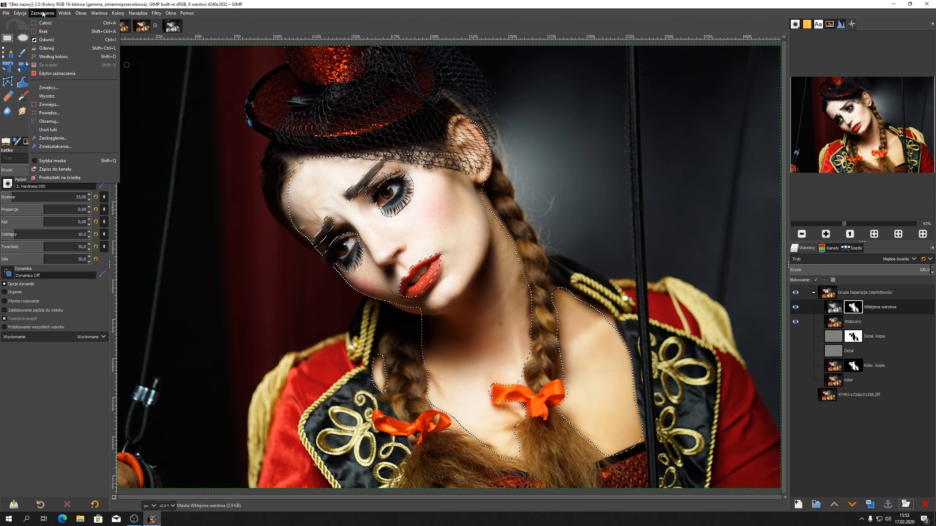
pyautogui.click(43, 31)
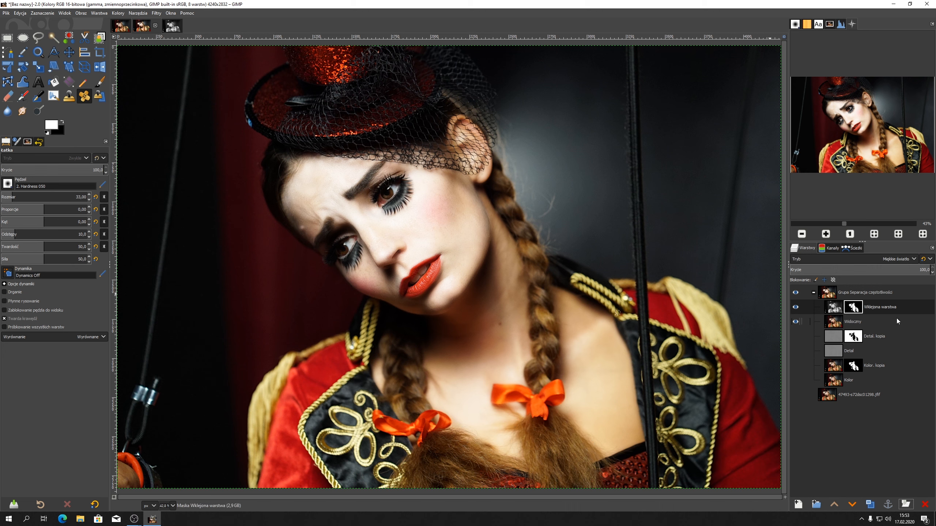
# Set the opacity of the masked grayscale layer itself to 35.7
pyautogui.click(834, 308)
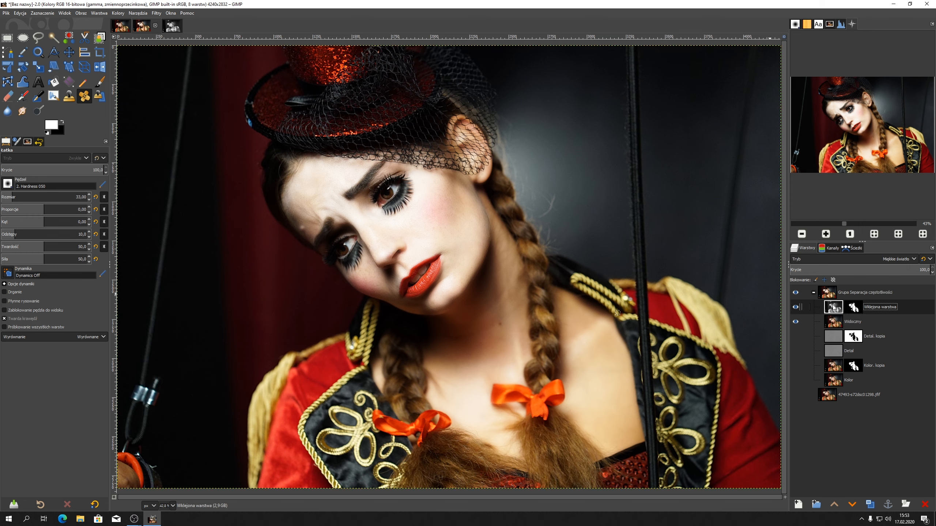
pyautogui.click(833, 269)
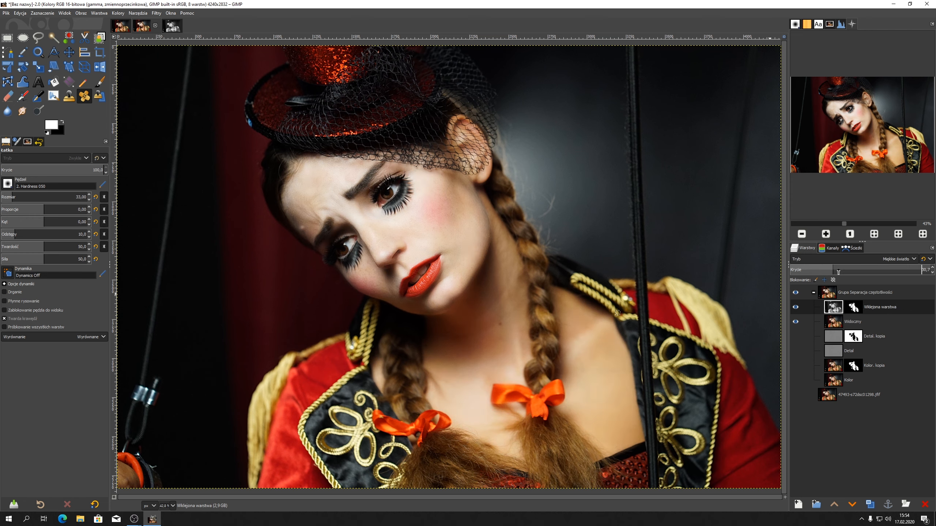
pyautogui.click(840, 272)
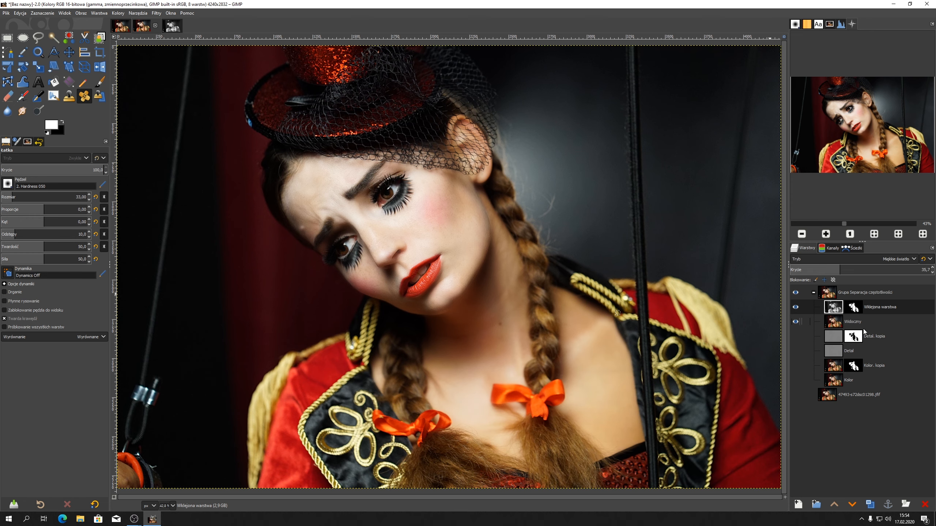
# Compare the portrait with and without the grayscale layer, and against the original photo layer alone
pyautogui.click(796, 309)
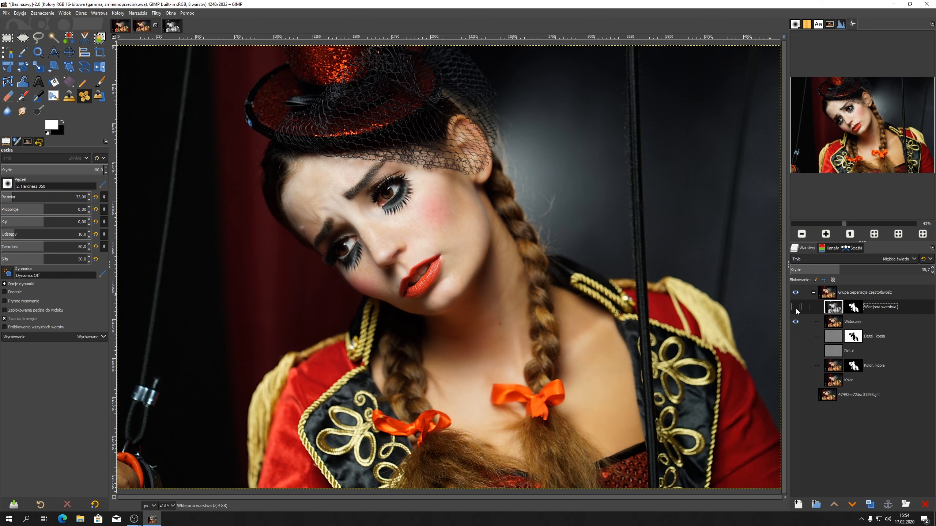
pyautogui.click(796, 308)
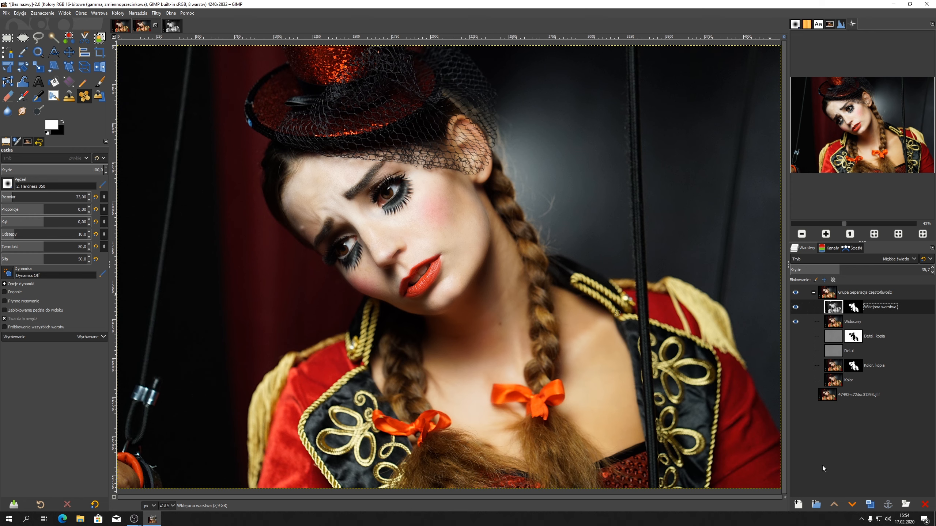
pyautogui.keyDown('shift'); pyautogui.click(795, 394); pyautogui.keyUp('shift')
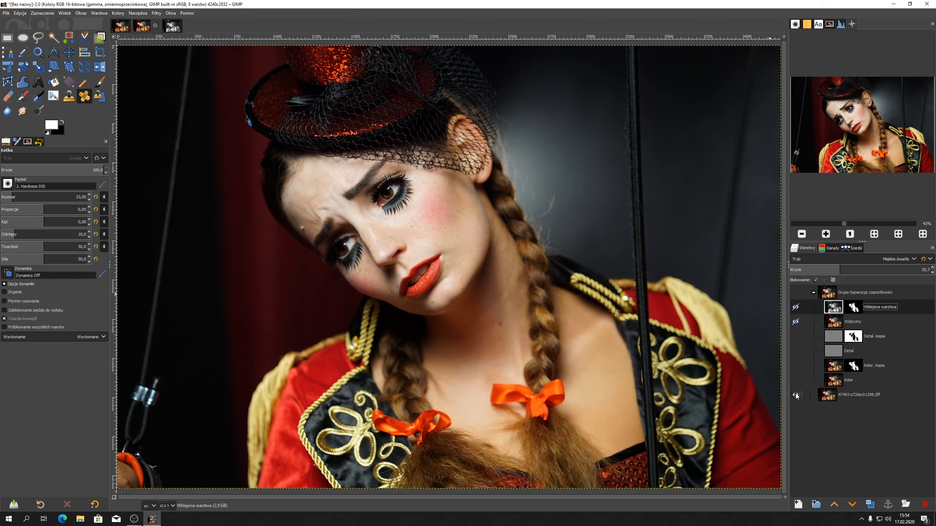
pyautogui.keyDown('shift'); pyautogui.click(796, 394); pyautogui.keyUp('shift')
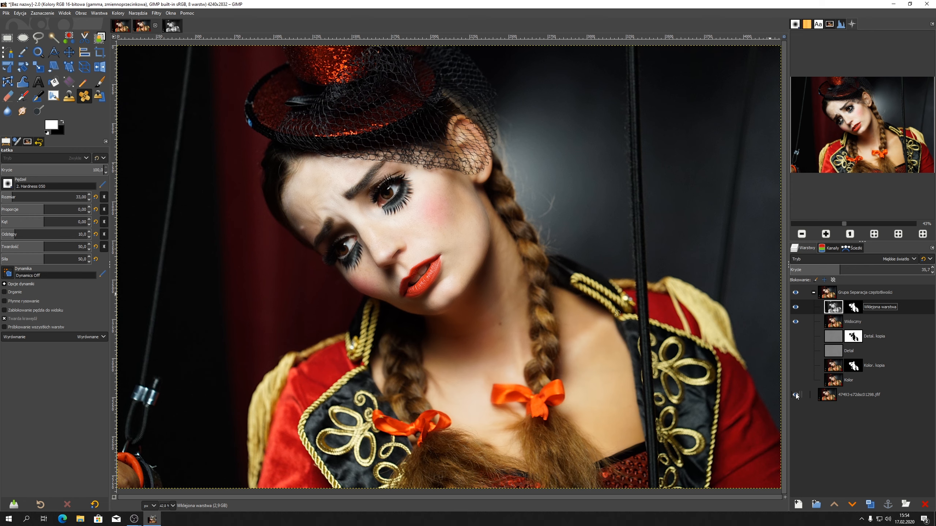